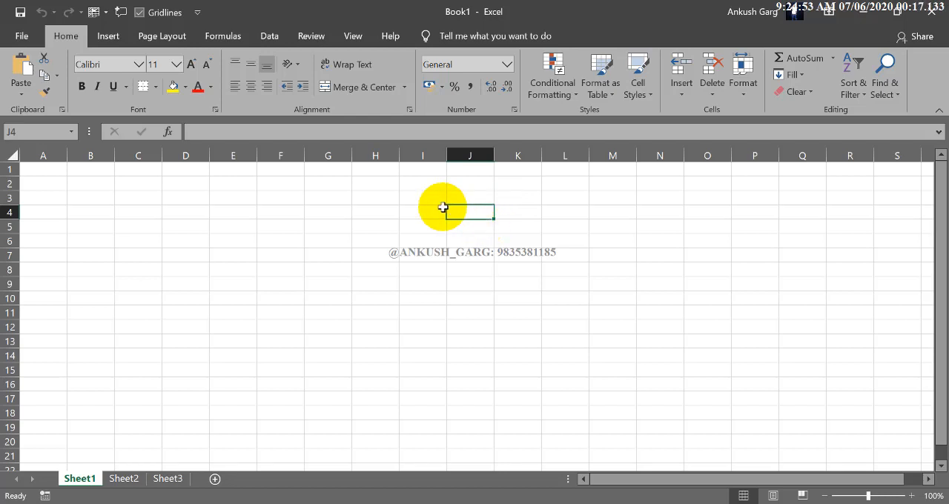
pyautogui.click(397, 213)
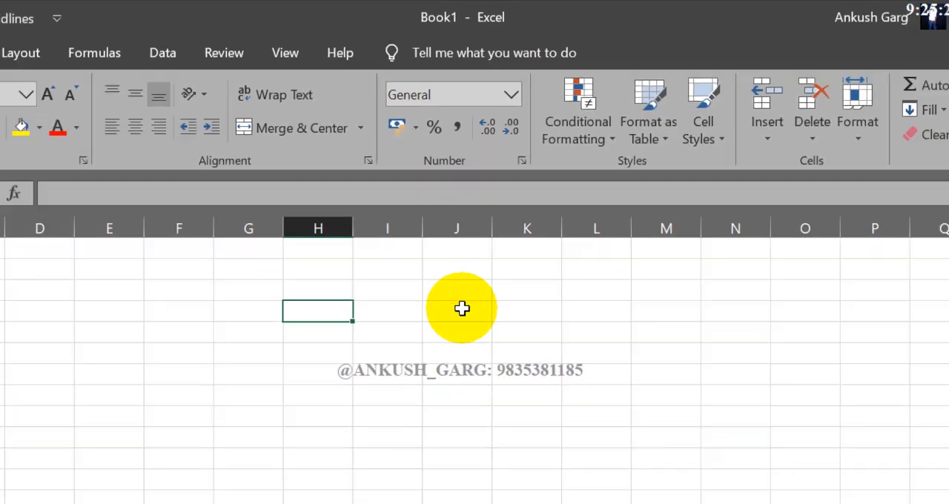
pyautogui.click(433, 503)
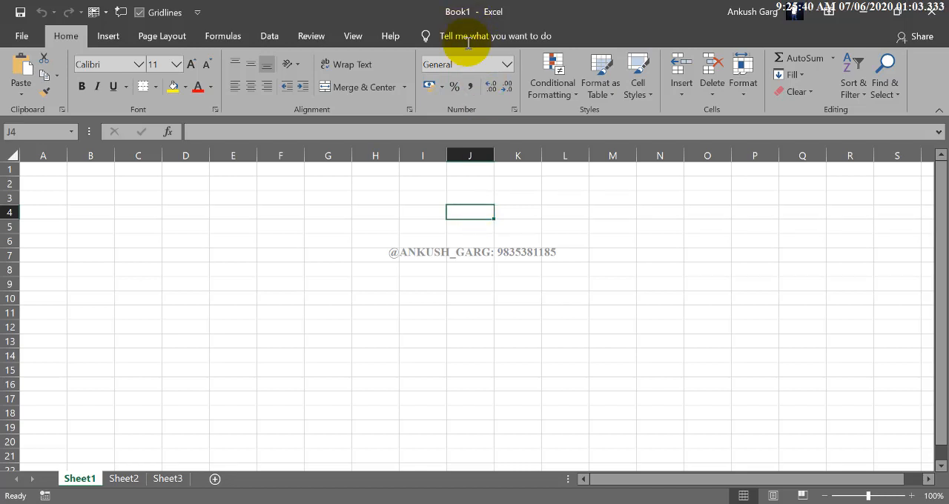
pyautogui.click(443, 244)
pyautogui.click(445, 244)
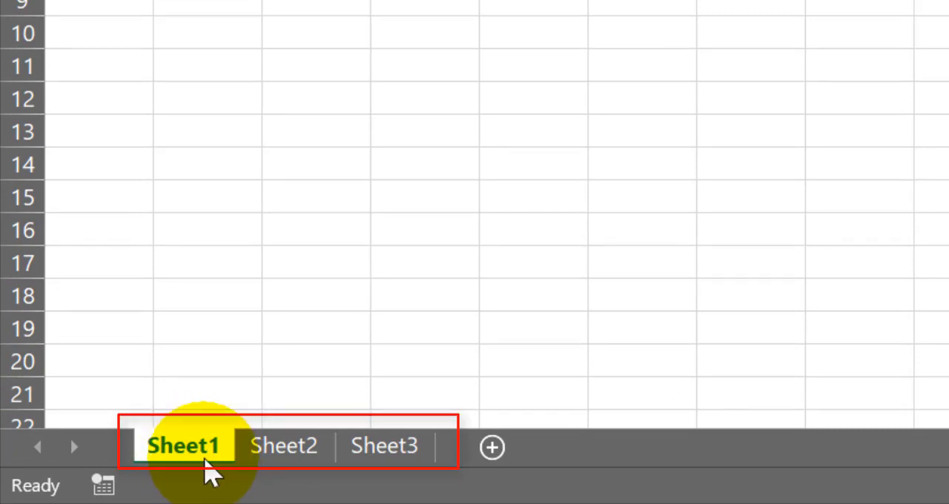
# Look through the three existing worksheets and add two new worksheets after Sheet3
pyautogui.click(278, 449)
pyautogui.click(385, 449)
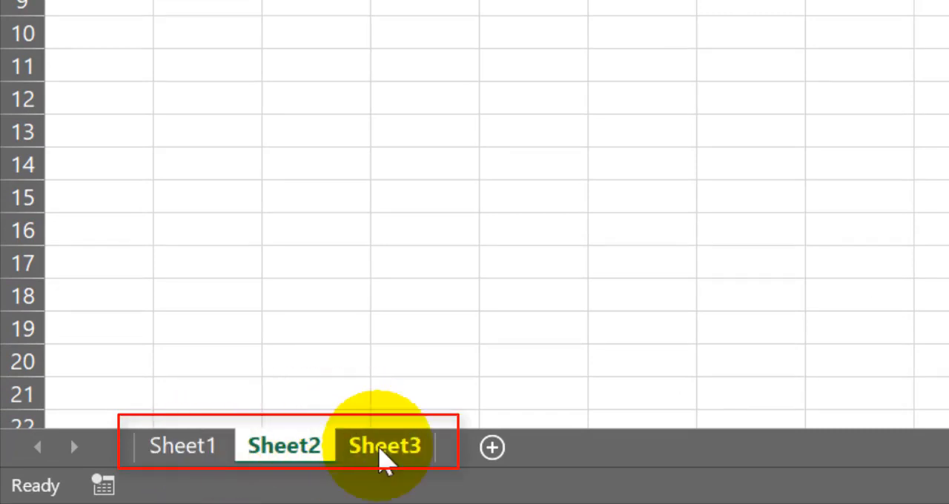
pyautogui.click(226, 449)
pyautogui.click(366, 451)
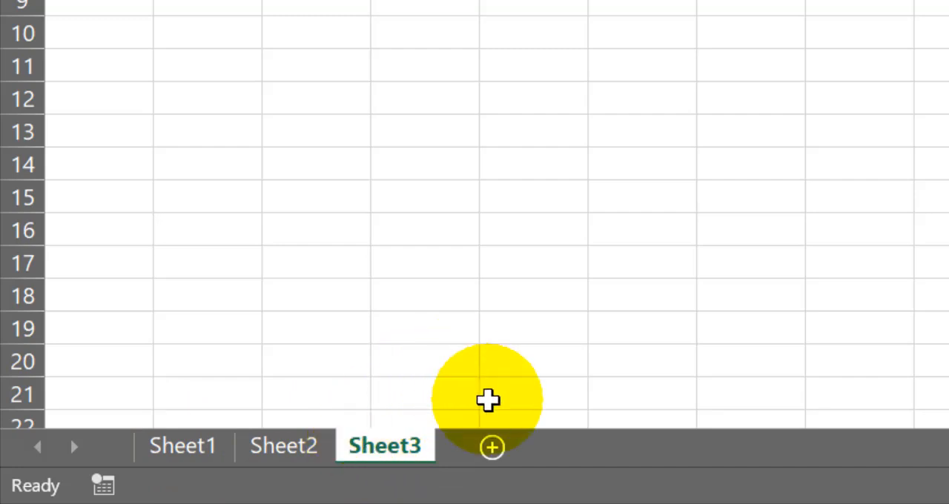
pyautogui.click(496, 449)
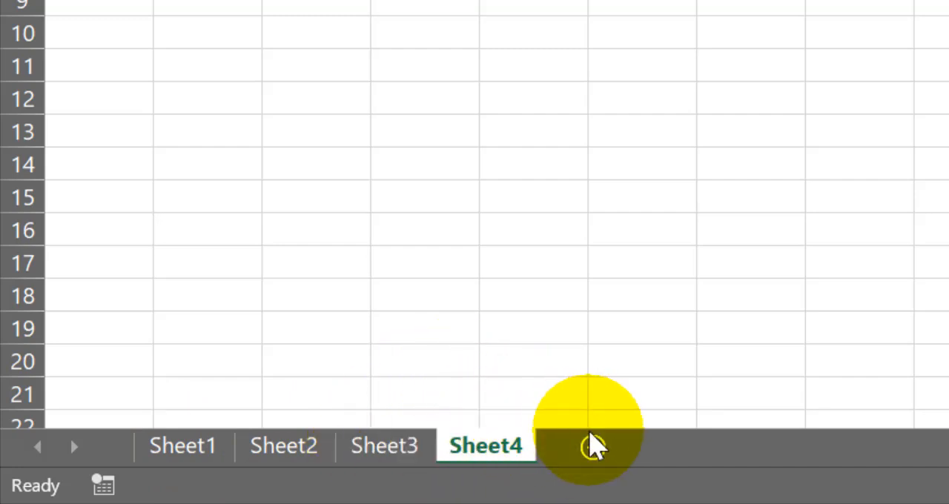
pyautogui.click(595, 448)
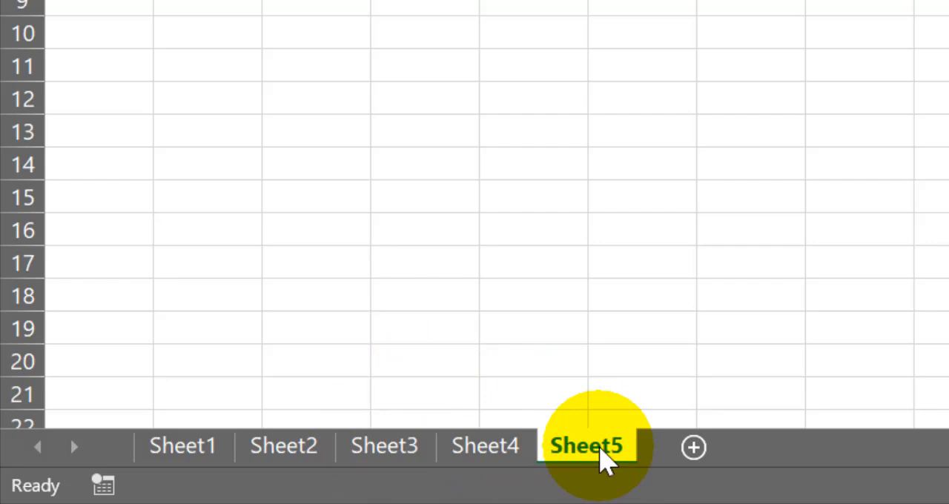
# View Sheet1, Sheet2 and Sheet3 in turn and select cell F16 on Sheet3
pyautogui.click(211, 448)
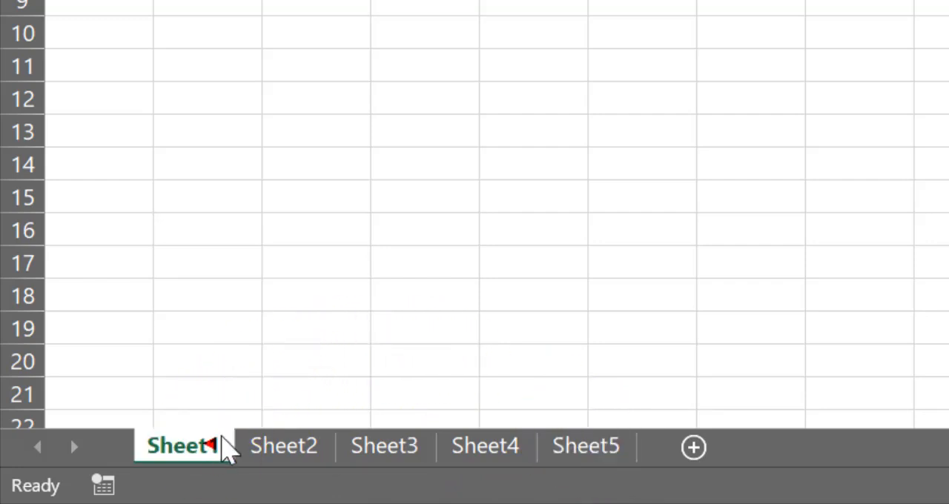
pyautogui.click(297, 451)
pyautogui.click(389, 451)
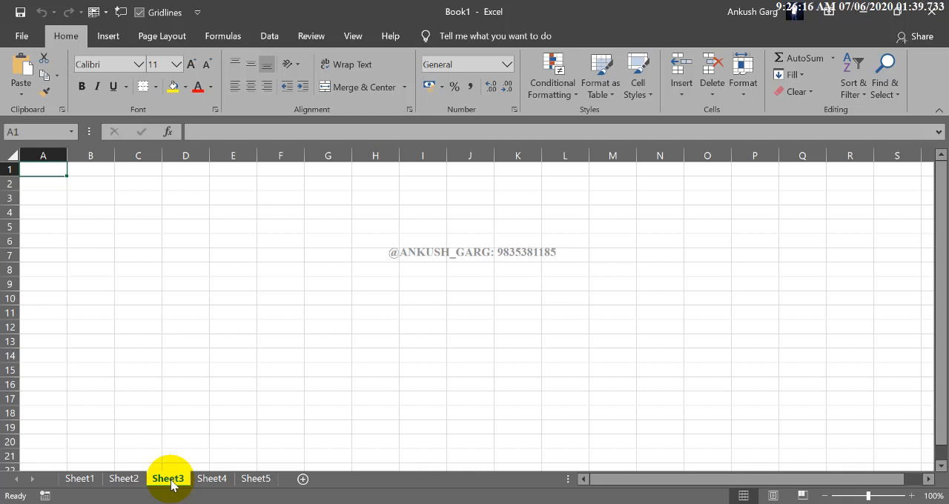
pyautogui.click(279, 381)
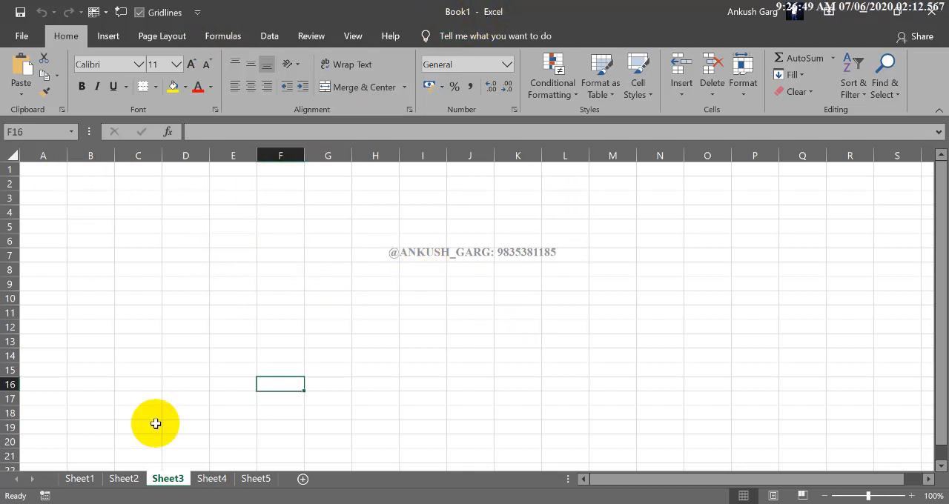
# Enter the column headings s.No., Name and Class in cells A1 to C1 of Sheet1
pyautogui.click(92, 484)
pyautogui.click(53, 172)
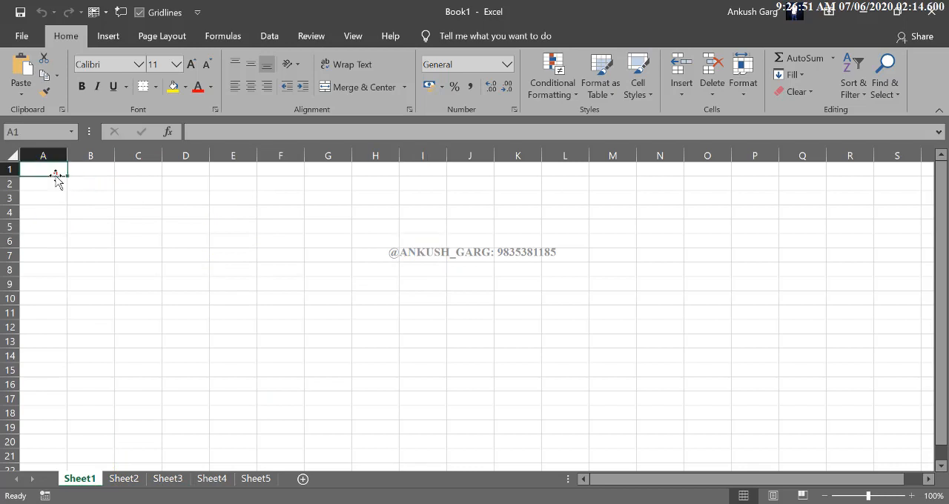
pyautogui.write('s.No.')
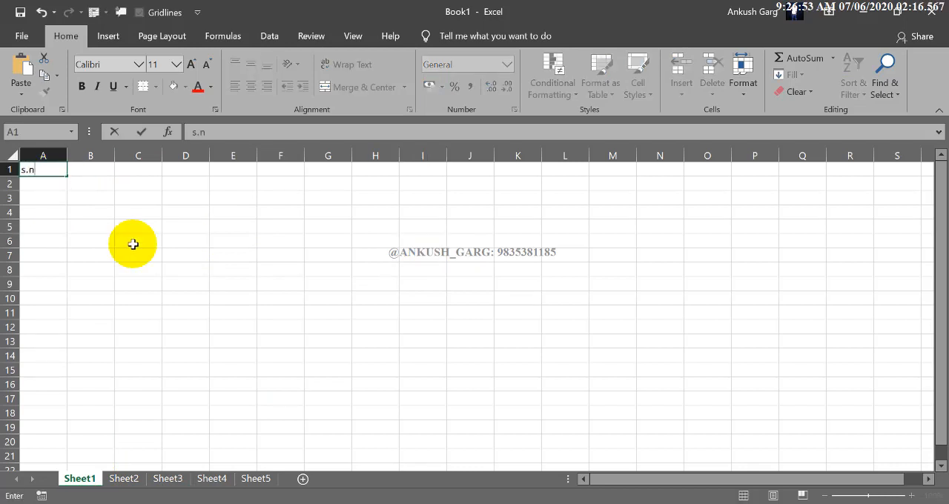
pyautogui.press('Tab')
pyautogui.write('Name')
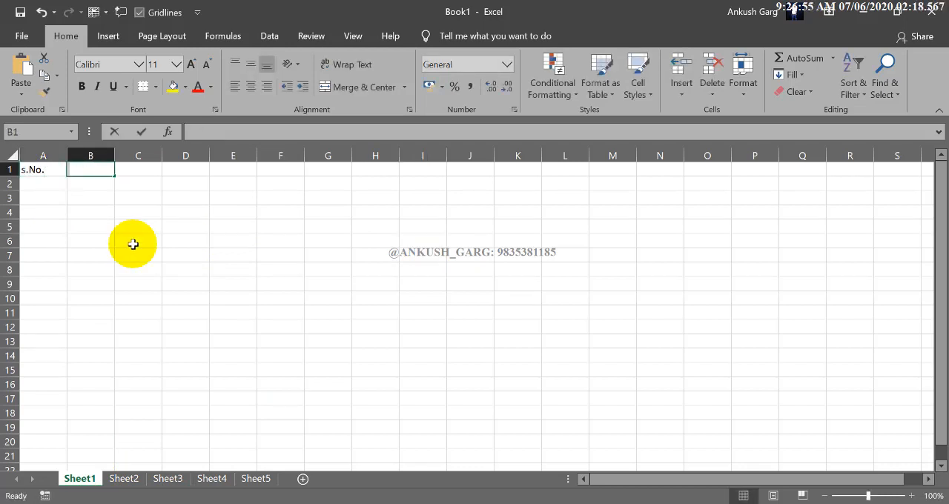
pyautogui.press('Tab')
pyautogui.write('Class')
pyautogui.press('Tab')
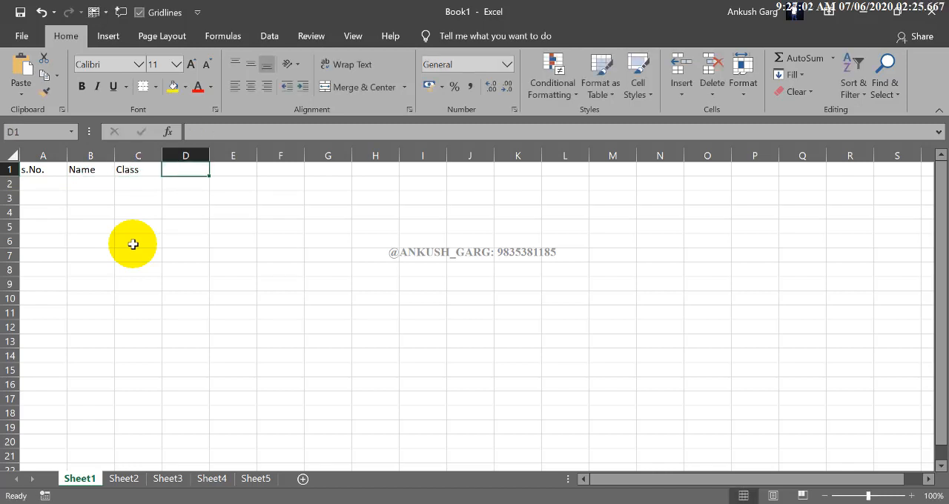
pyautogui.click(246, 182)
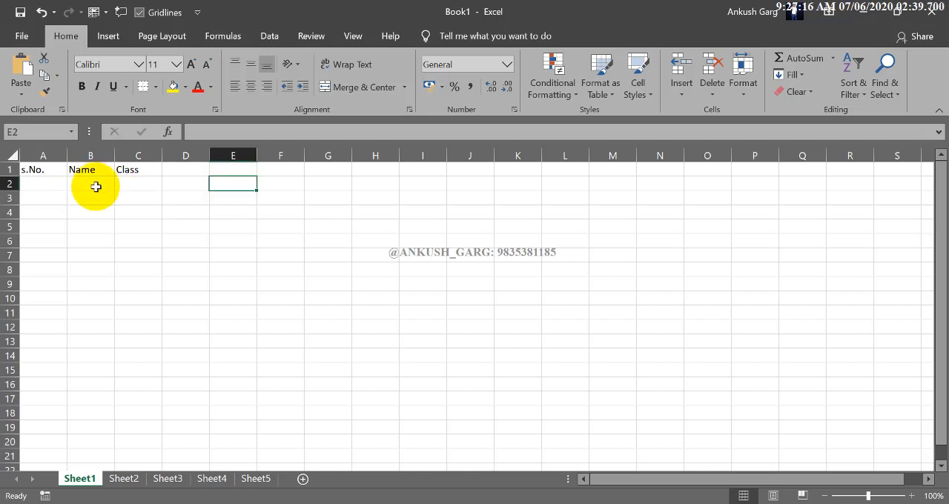
pyautogui.click(193, 183)
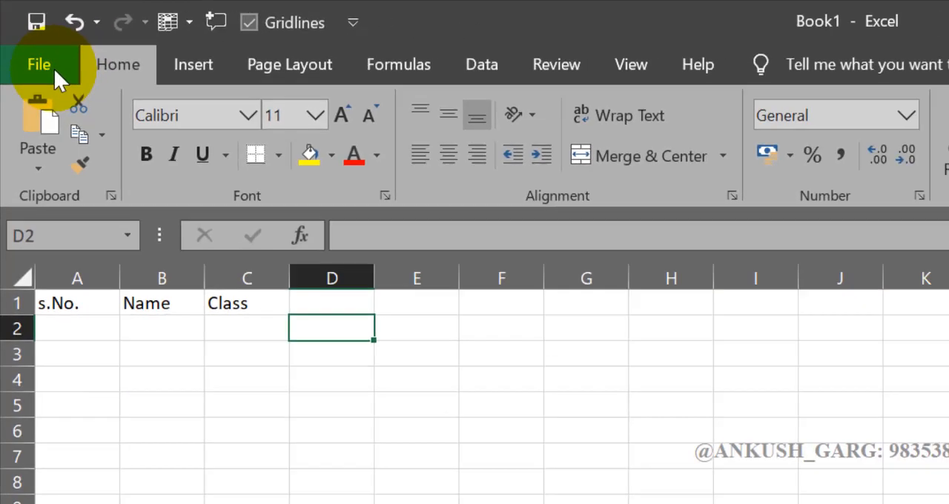
# Open the Save As file dialog to browse for a location for the workbook
pyautogui.click(80, 106)
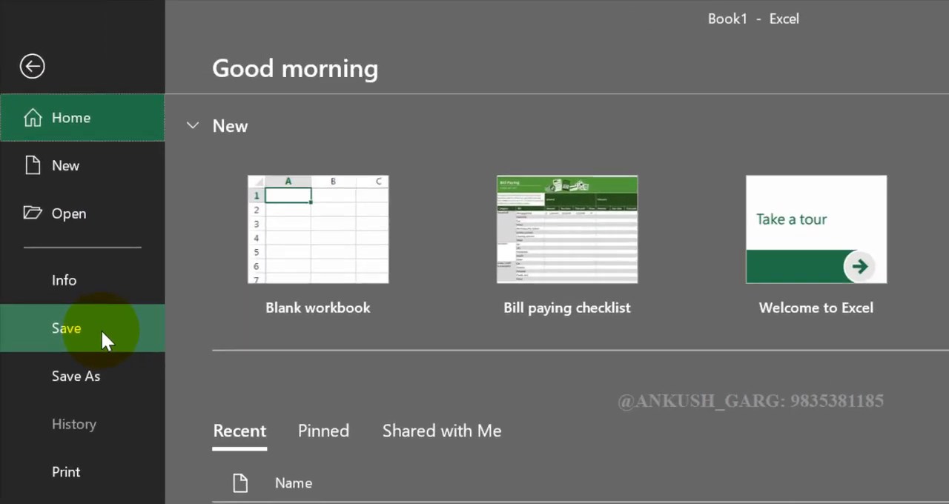
pyautogui.click(102, 333)
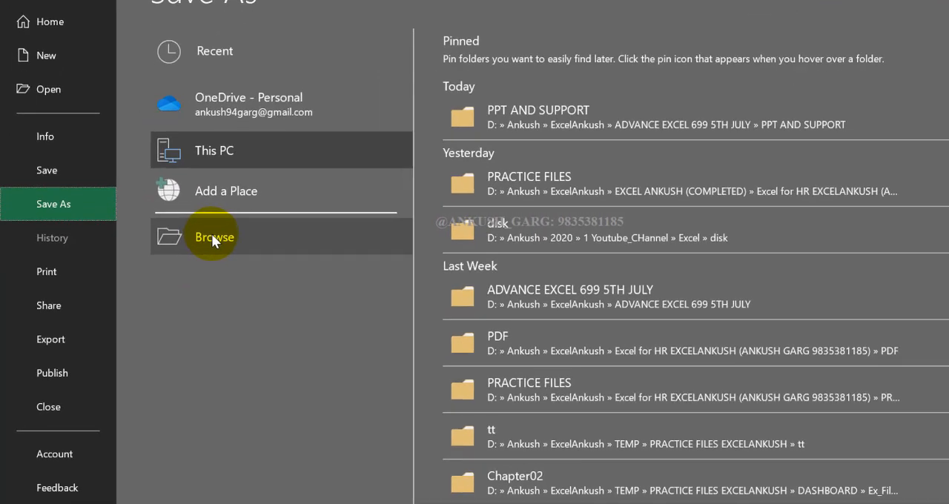
pyautogui.click(212, 236)
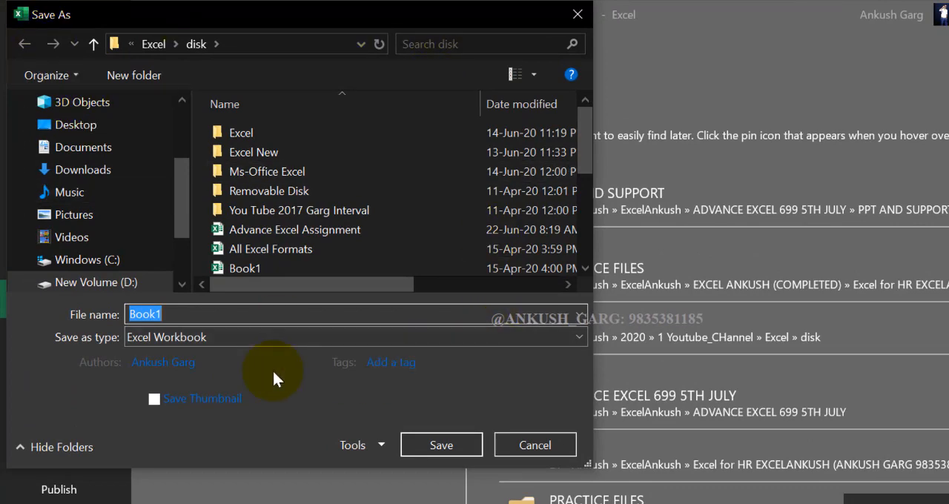
# Move the Save As dialog clear of the location list and set the save location to New Volume (D:)
pyautogui.moveTo(350, 19); pyautogui.dragTo(643, 50)
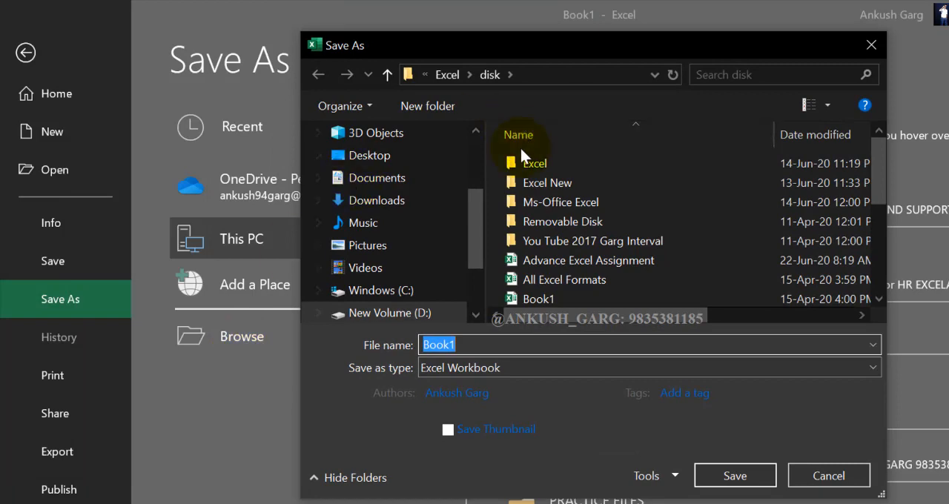
pyautogui.moveTo(470, 232)
pyautogui.mouseDown()
pyautogui.moveTo(473, 268)
pyautogui.moveTo(475, 232)
pyautogui.mouseUp()
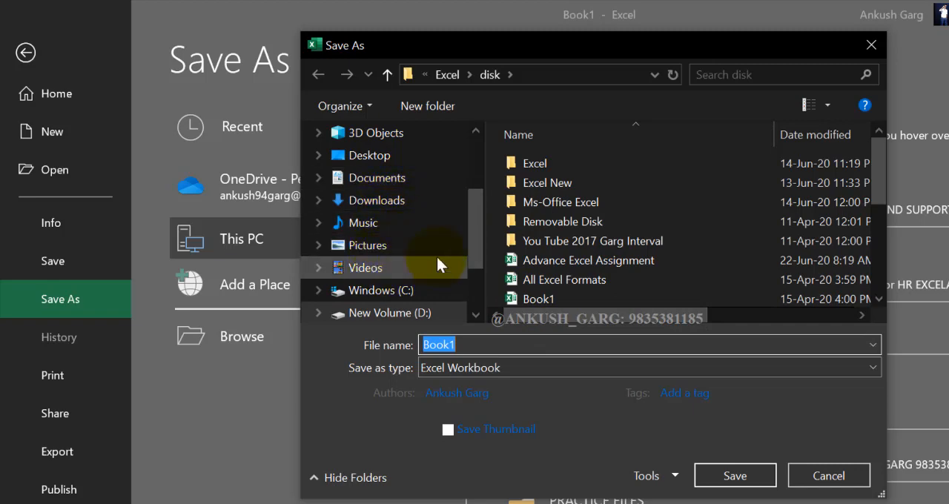
pyautogui.scroll(-2, 472, 239)
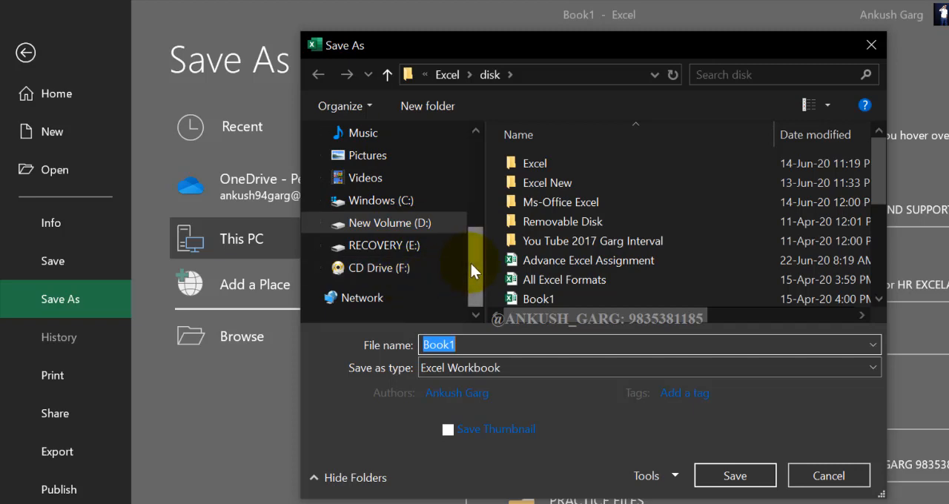
pyautogui.moveTo(474, 265); pyautogui.dragTo(483, 175)
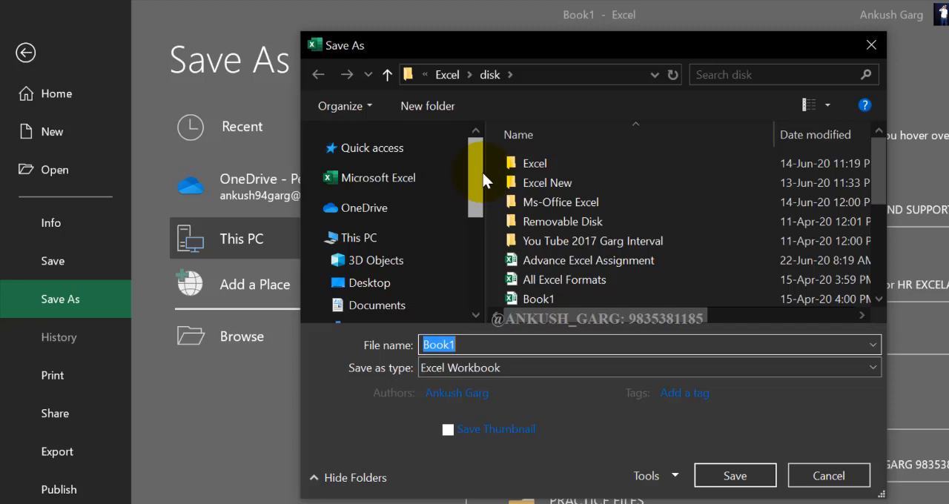
pyautogui.moveTo(483, 173); pyautogui.dragTo(441, 260)
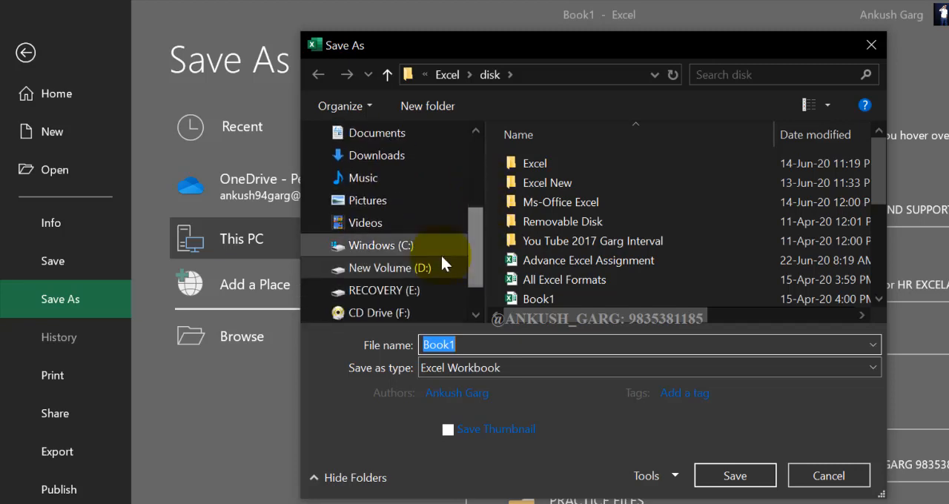
pyautogui.click(379, 272)
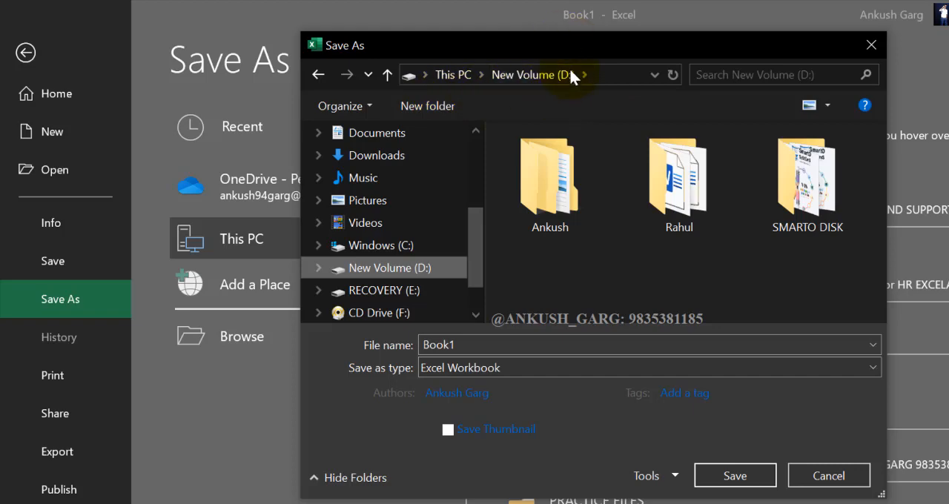
# Go back to This PC in the Save As dialog and reopen New Volume (D:) from its drives
pyautogui.click(425, 75)
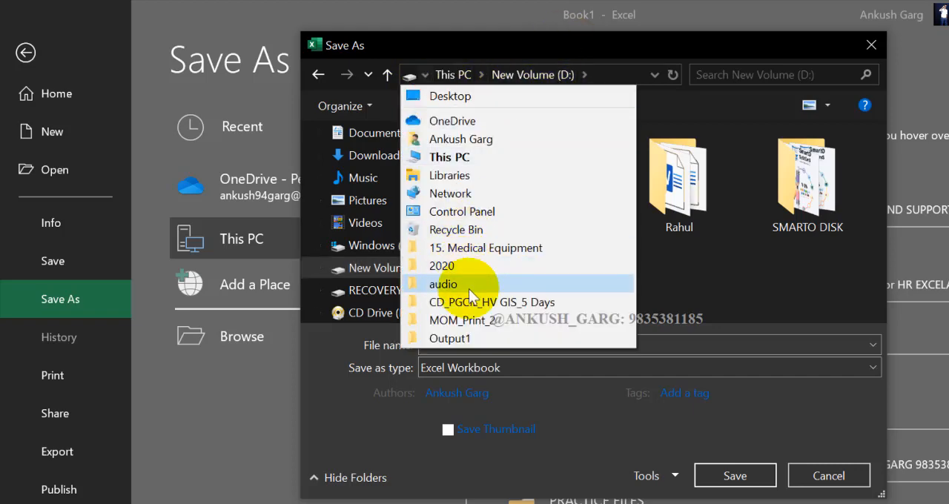
pyautogui.click(467, 159)
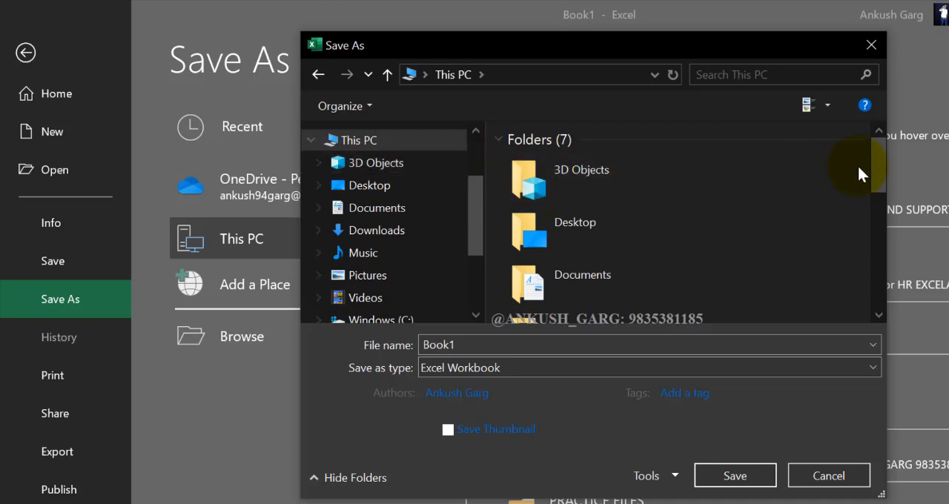
pyautogui.moveTo(878, 165); pyautogui.dragTo(876, 263)
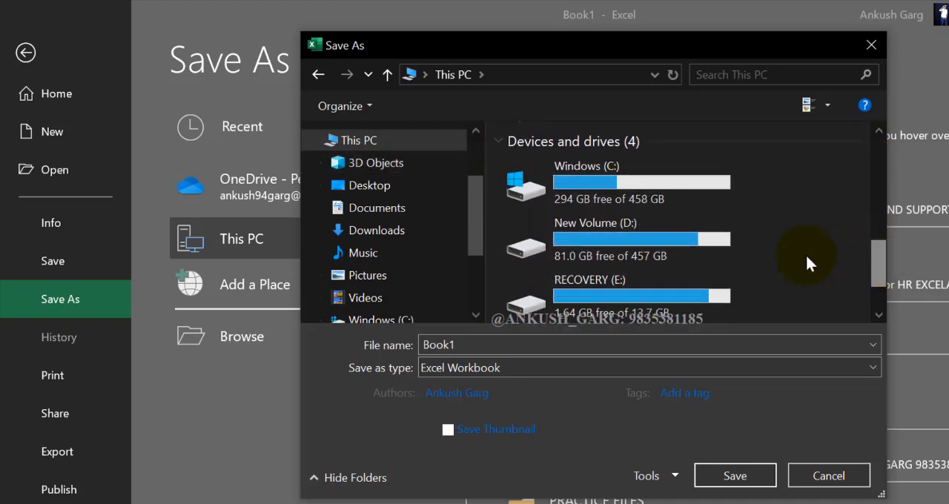
pyautogui.doubleClick(628, 245)
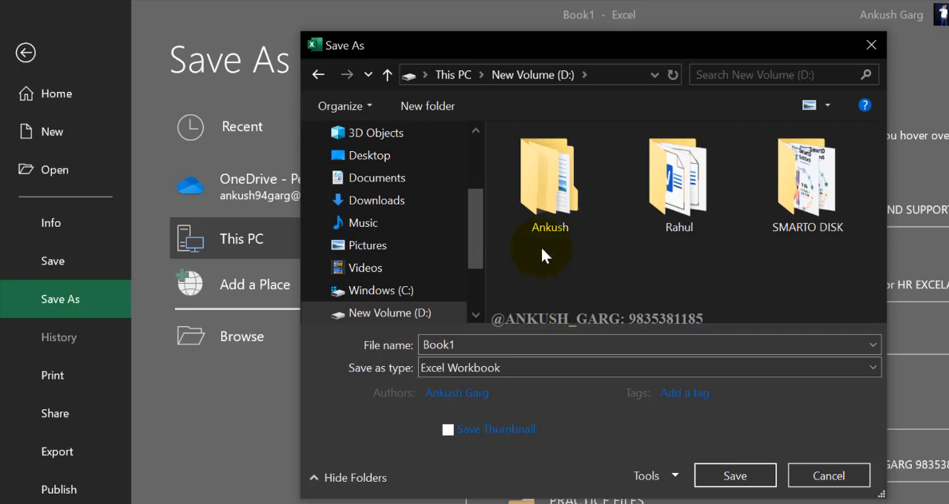
pyautogui.moveTo(472, 231); pyautogui.dragTo(476, 130)
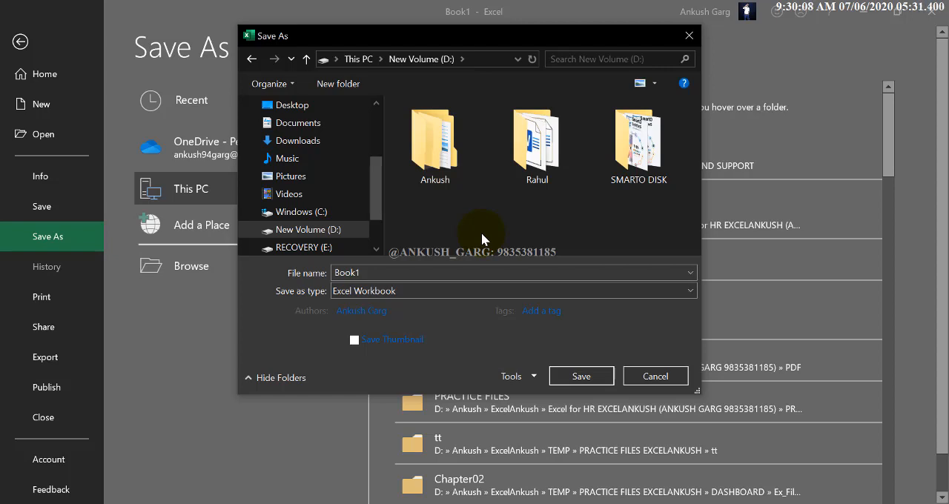
# Create a folder named EXCELANKUSH ADV. EXCEL CLASS on New Volume (D:) and open it as the save location
pyautogui.click(360, 87)
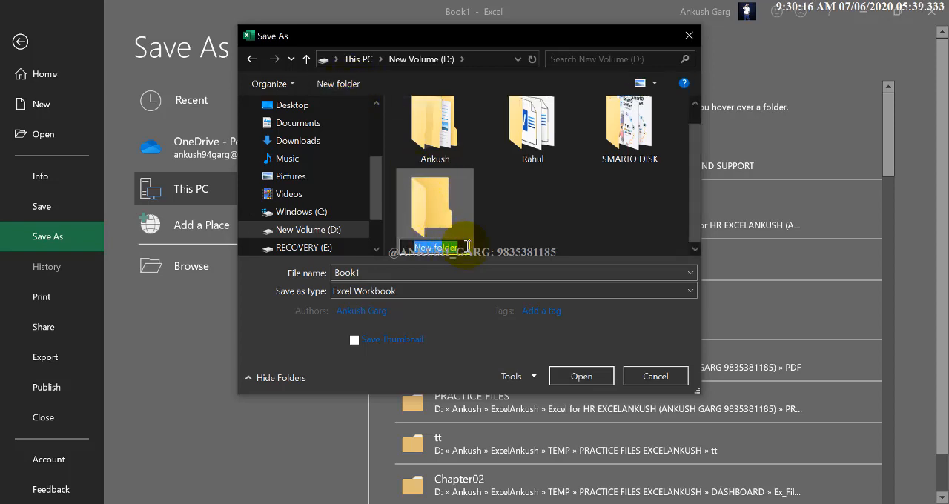
pyautogui.press('BackSpace')
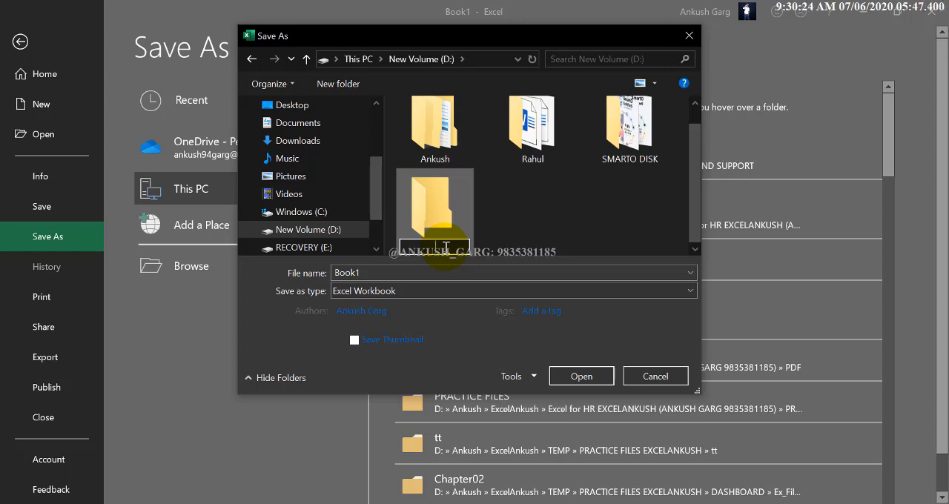
pyautogui.write('EXCELANKUS')
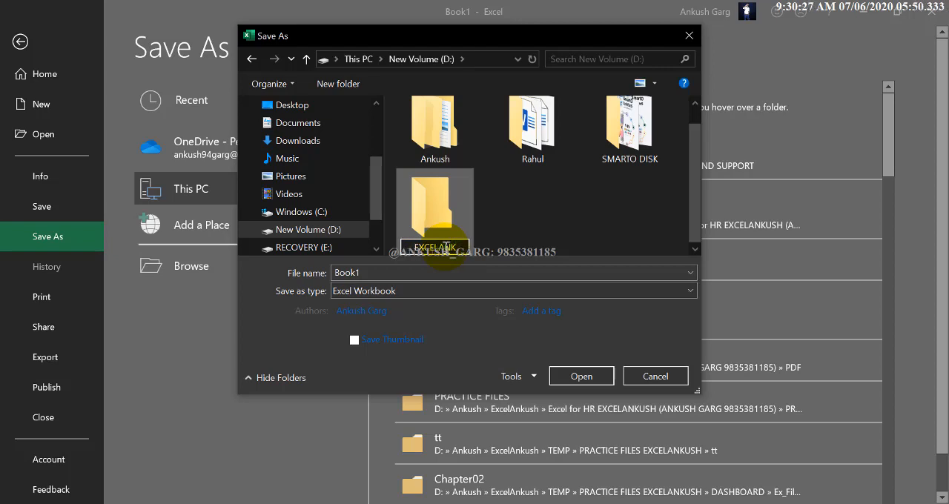
pyautogui.write('H A')
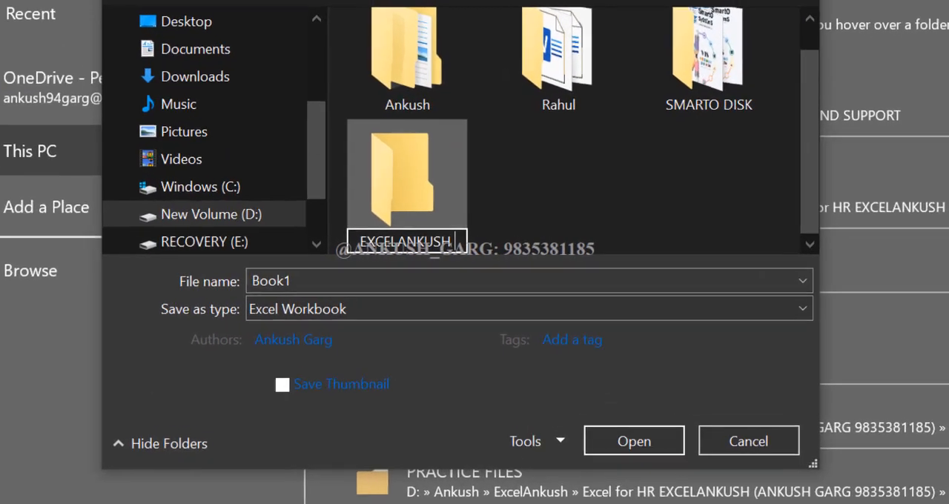
pyautogui.write('DV. EXCEL CLASS')
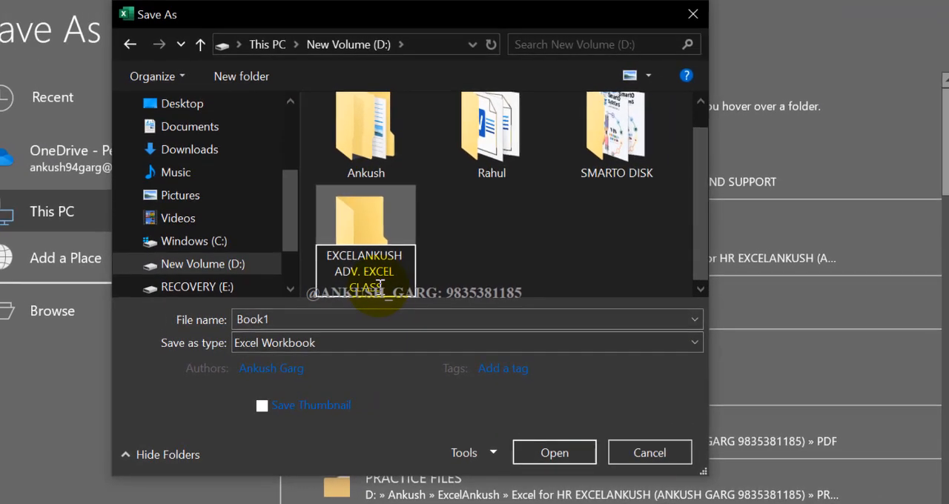
pyautogui.press('Return')
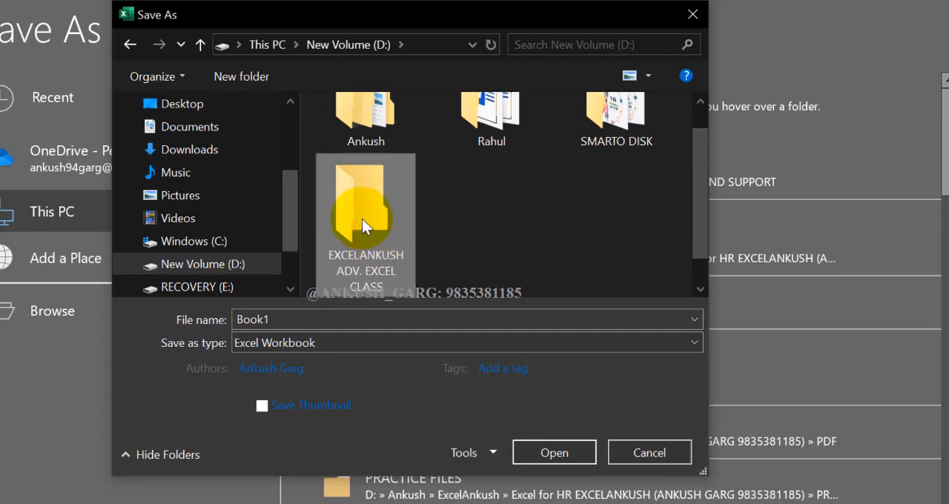
pyautogui.doubleClick(362, 218)
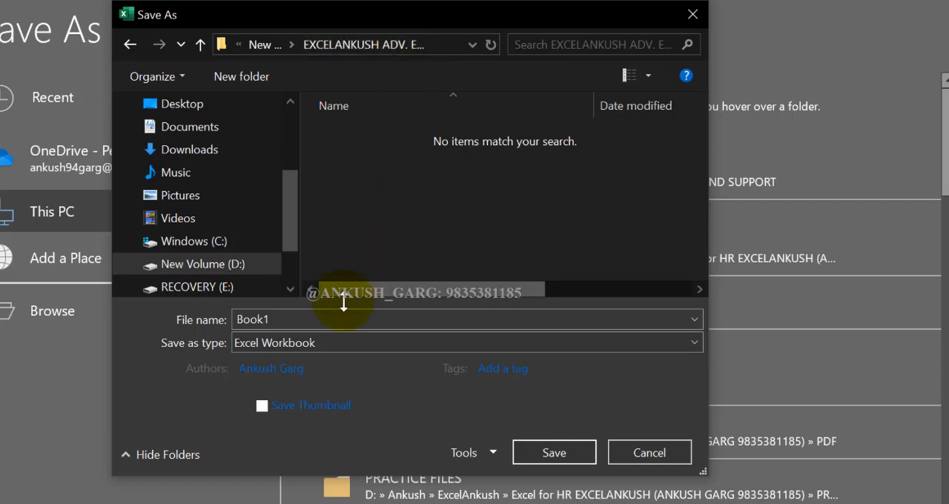
# Name the workbook RECORD-2020 and save it as an Excel Workbook in the new folder
pyautogui.doubleClick(276, 320)
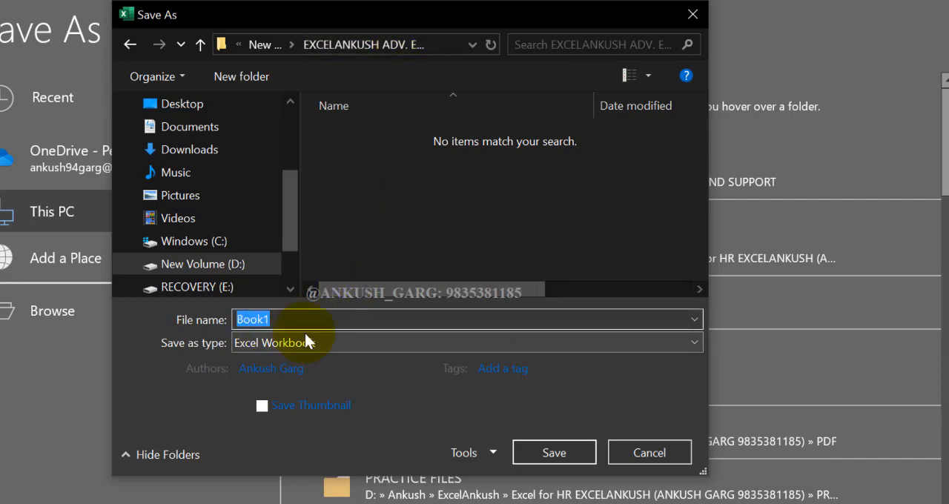
pyautogui.press('BackSpace')
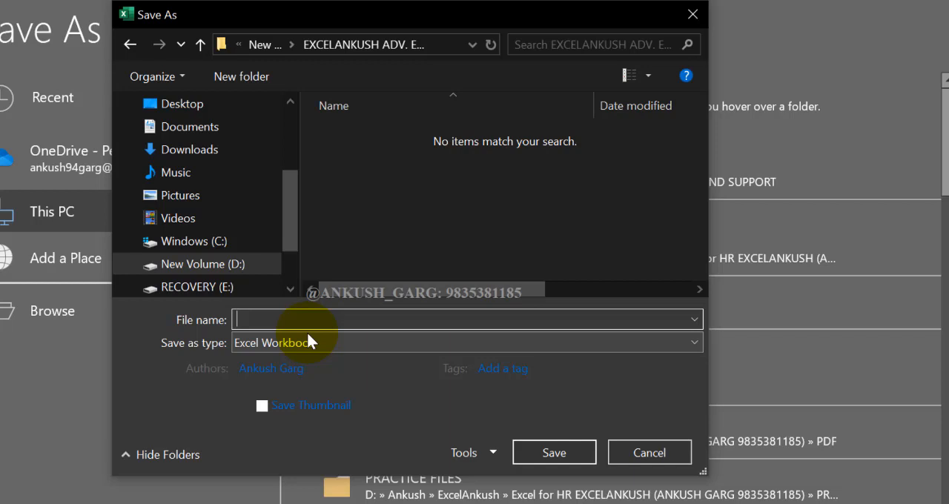
pyautogui.write('rECORD')
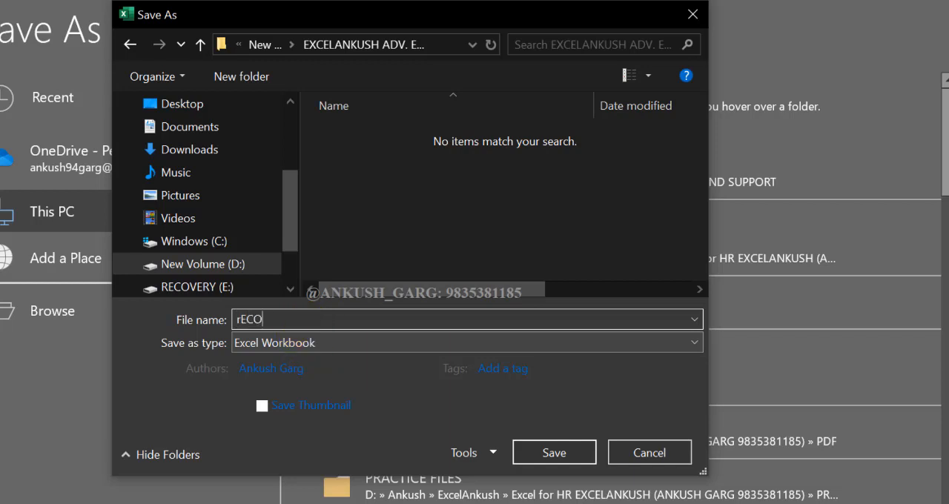
pyautogui.press('BackSpace')
pyautogui.press('BackSpace')
pyautogui.press('BackSpace')
pyautogui.press('BackSpace')
pyautogui.press('BackSpace')
pyautogui.press('BackSpace')
pyautogui.write('RECORD_2020')
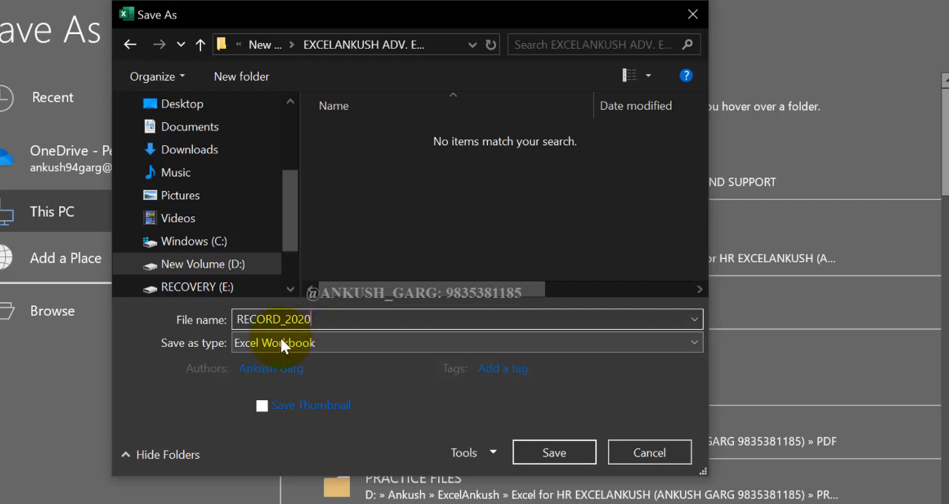
pyautogui.moveTo(290, 320); pyautogui.dragTo(284, 320)
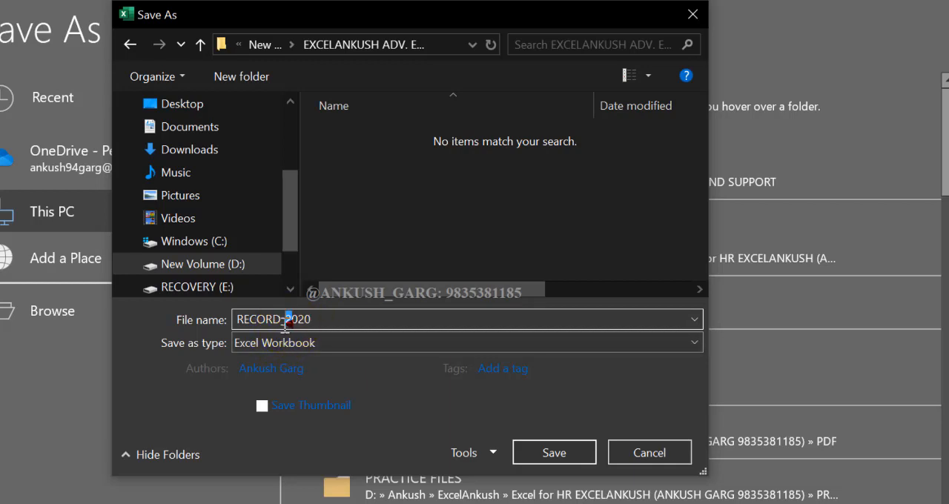
pyautogui.click(338, 320)
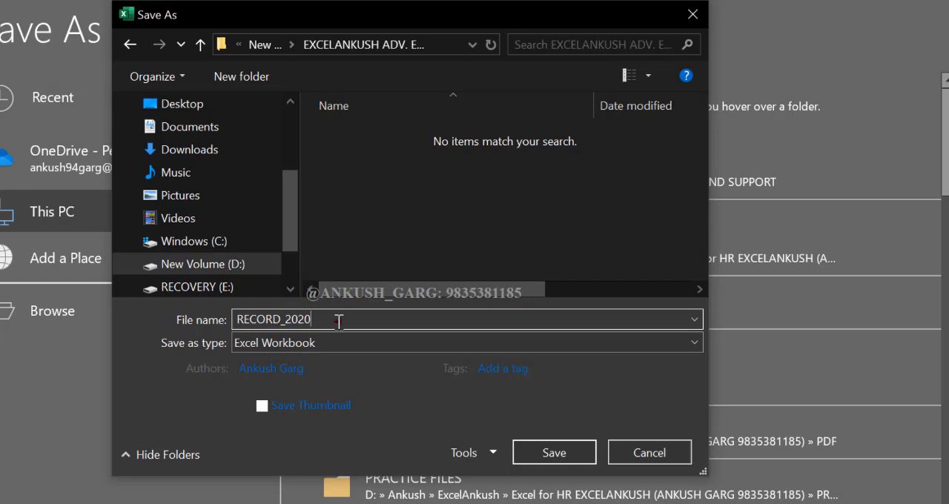
pyautogui.click(290, 319)
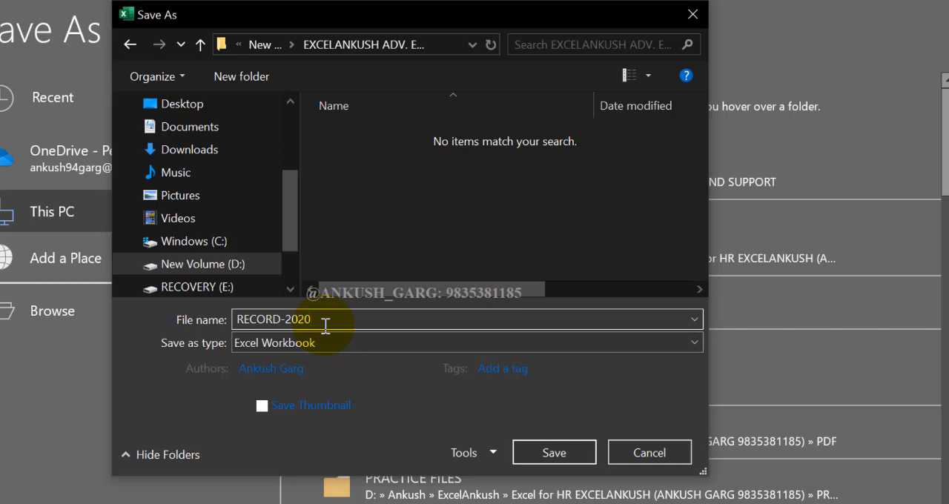
pyautogui.click(528, 456)
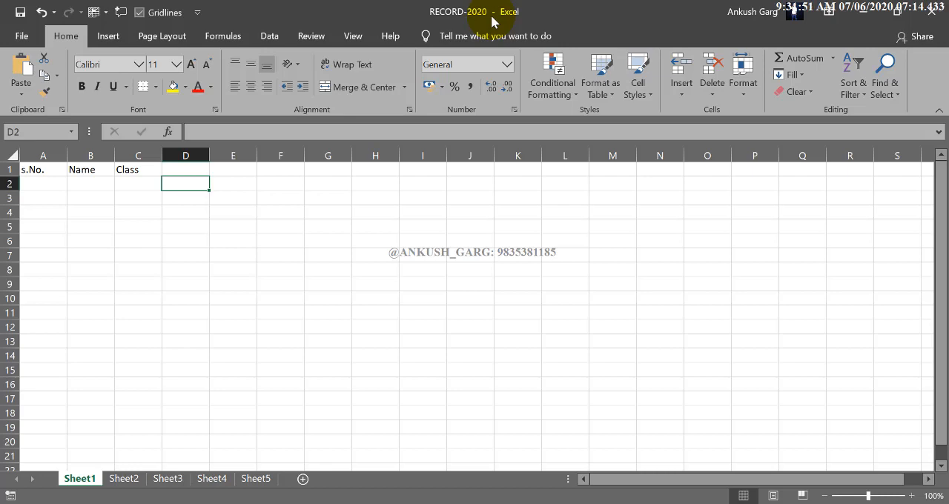
# Open the D:\ drive through the Windows Run dialog, then close its window and return to the workbook
pyautogui.press('super+r')
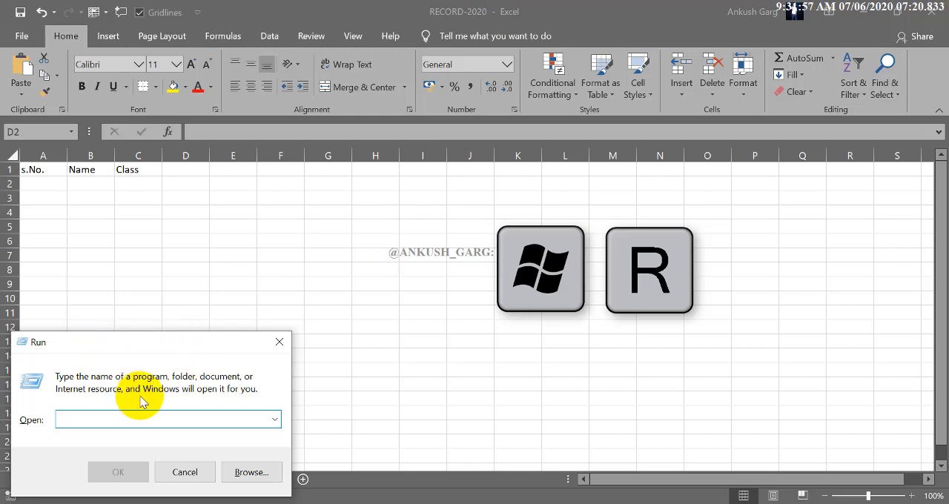
pyautogui.click(129, 421)
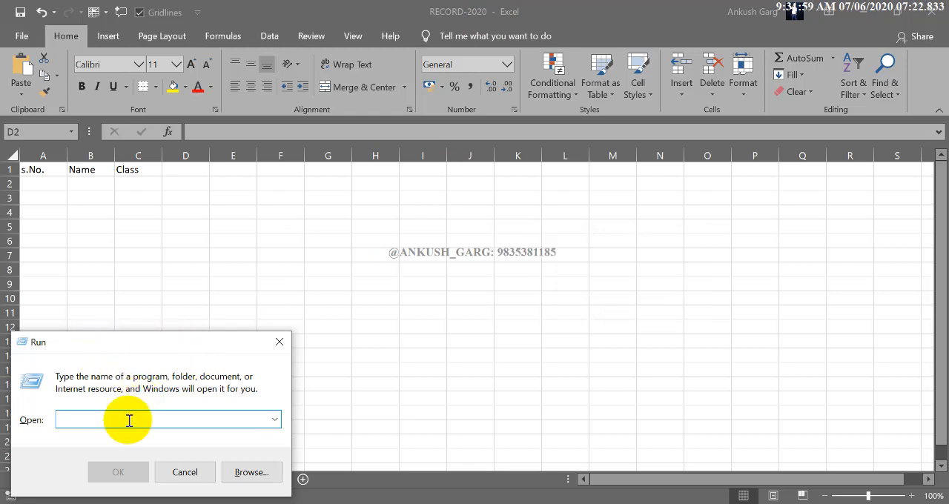
pyautogui.write('D')
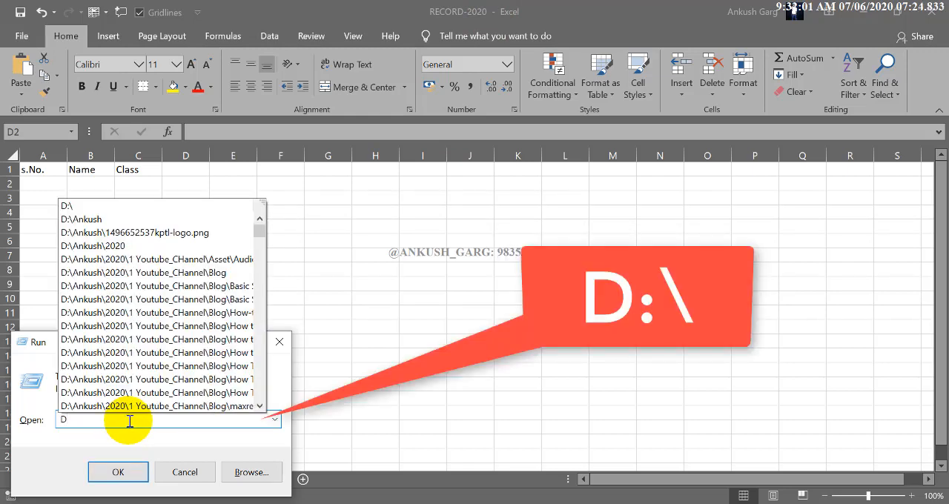
pyautogui.write(':\\')
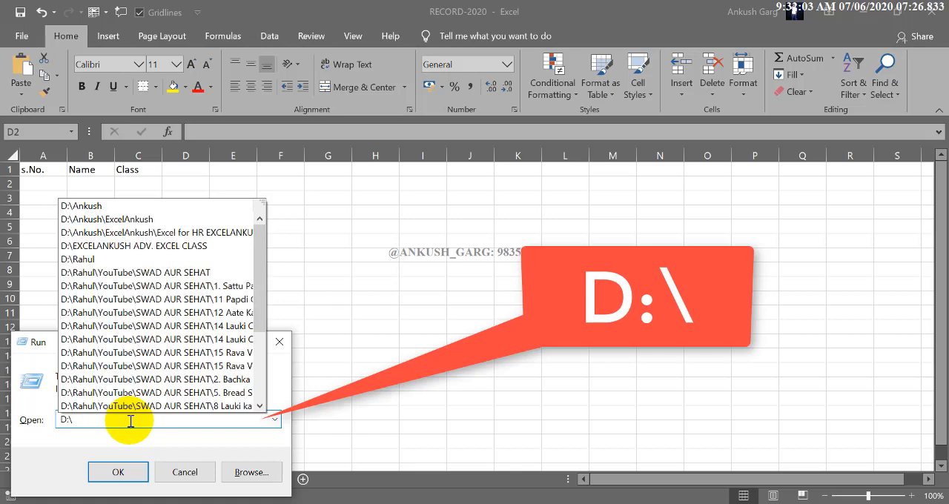
pyautogui.click(131, 421)
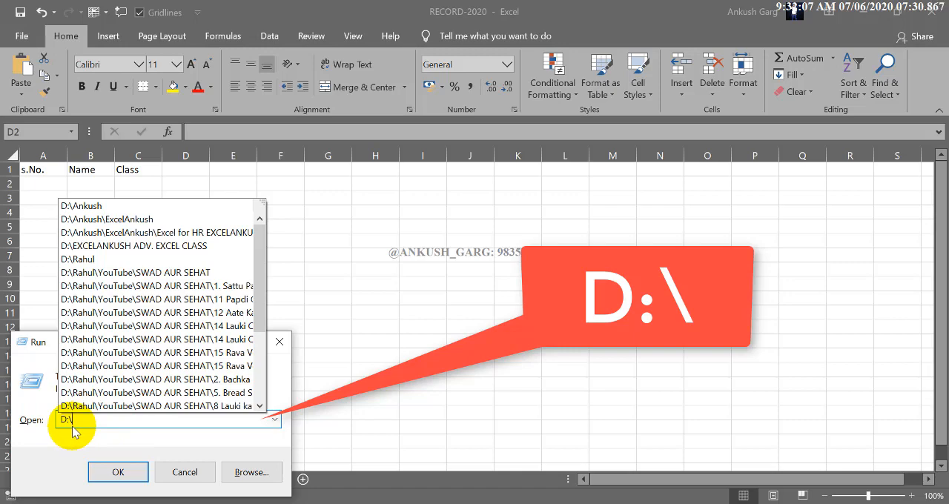
pyautogui.click(122, 472)
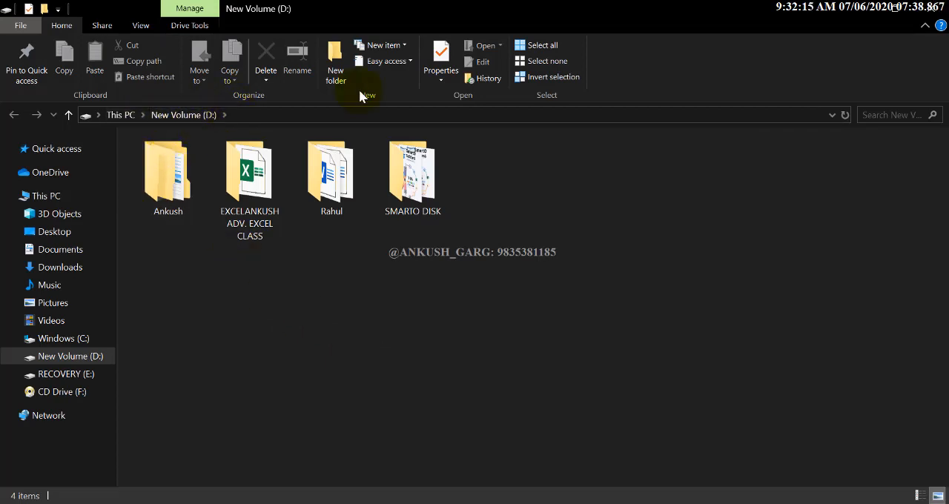
pyautogui.click(932, 8)
pyautogui.click(438, 362)
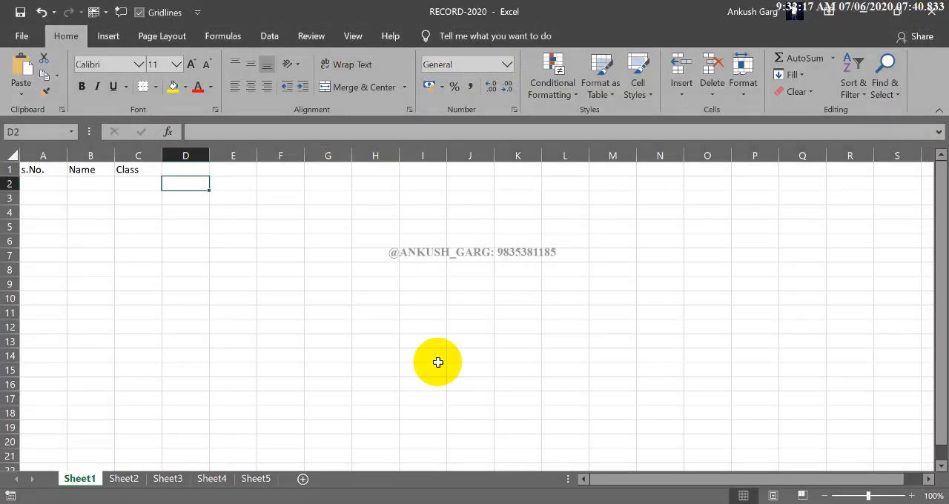
# Reopen D:\ through the Run dialog and open the saved RECORD-2020 workbook from the EXCELANKUSH ADV. EXCEL CLASS folder
pyautogui.press('super+r')
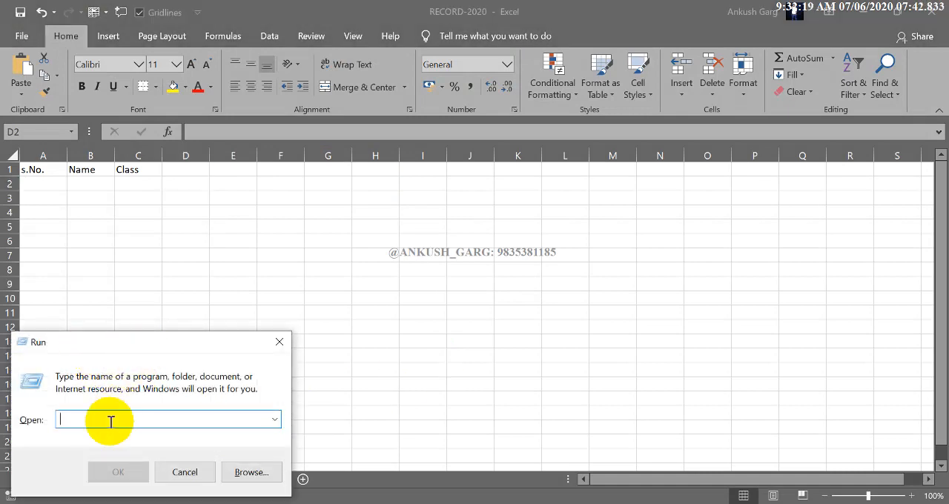
pyautogui.write('D:\\')
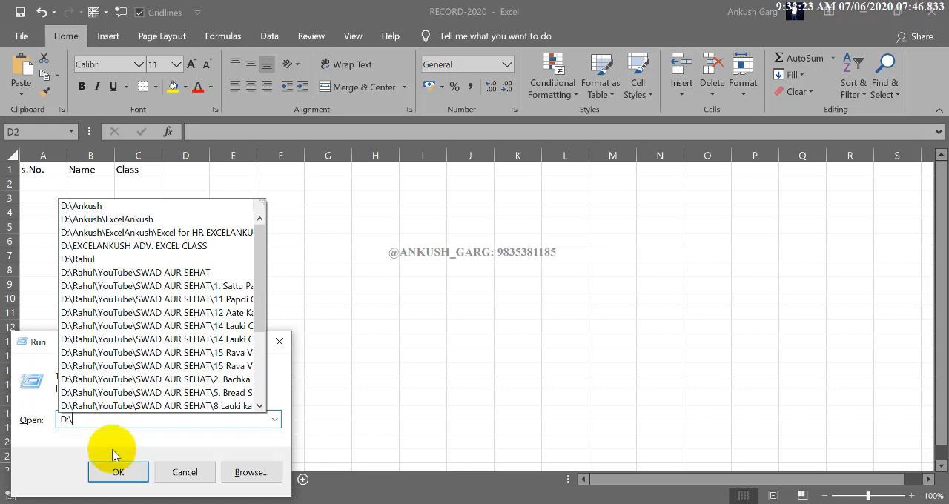
pyautogui.click(118, 471)
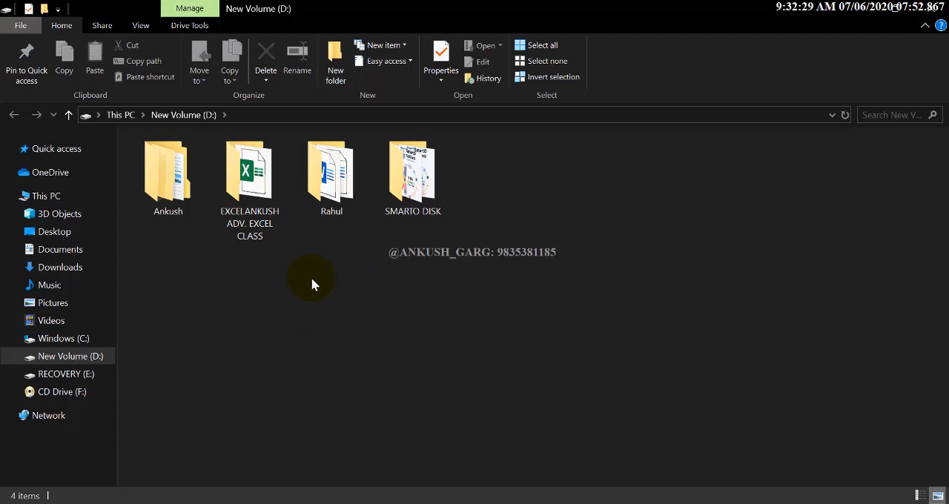
pyautogui.click(256, 223)
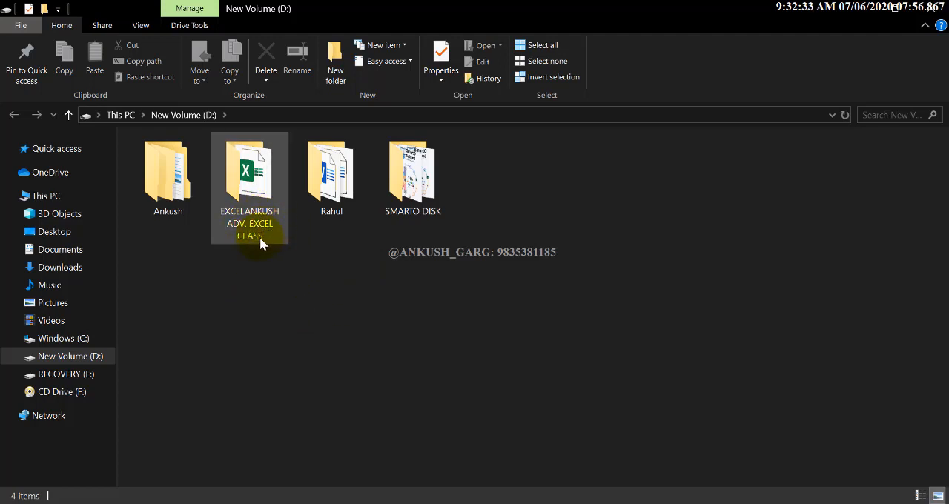
pyautogui.doubleClick(263, 199)
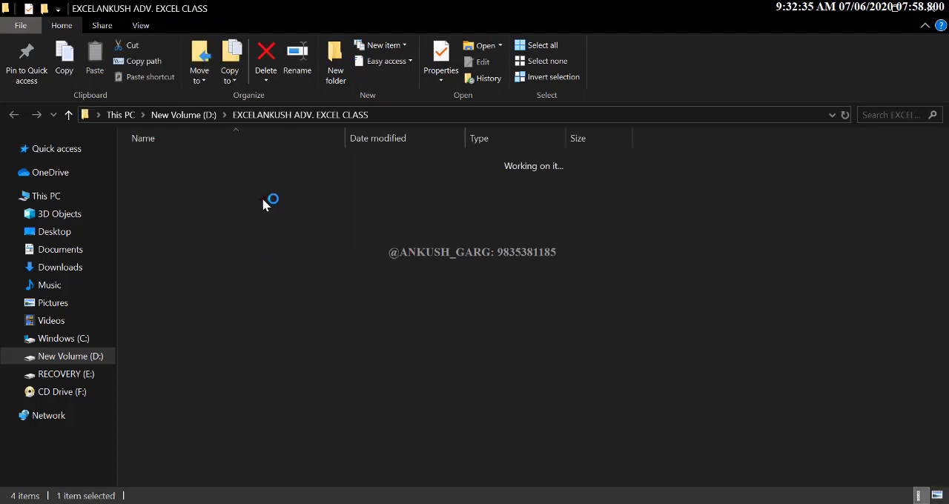
pyautogui.doubleClick(164, 162)
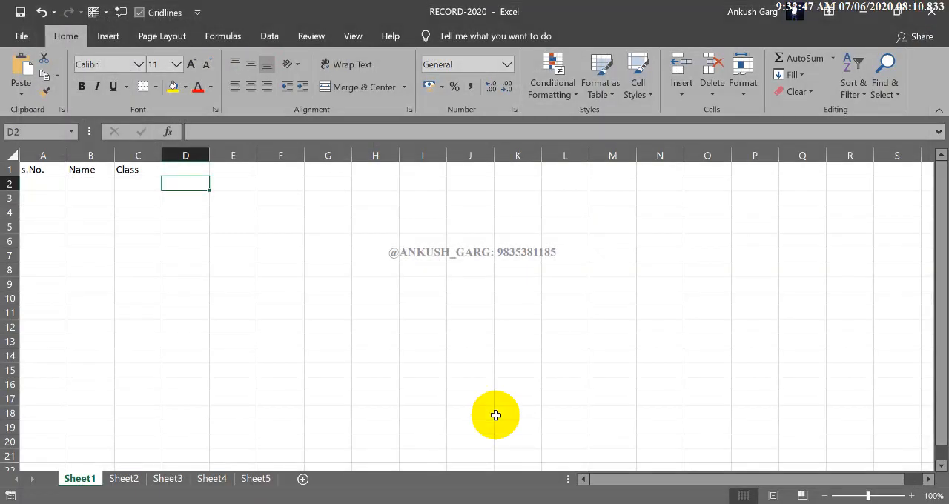
pyautogui.click(257, 256)
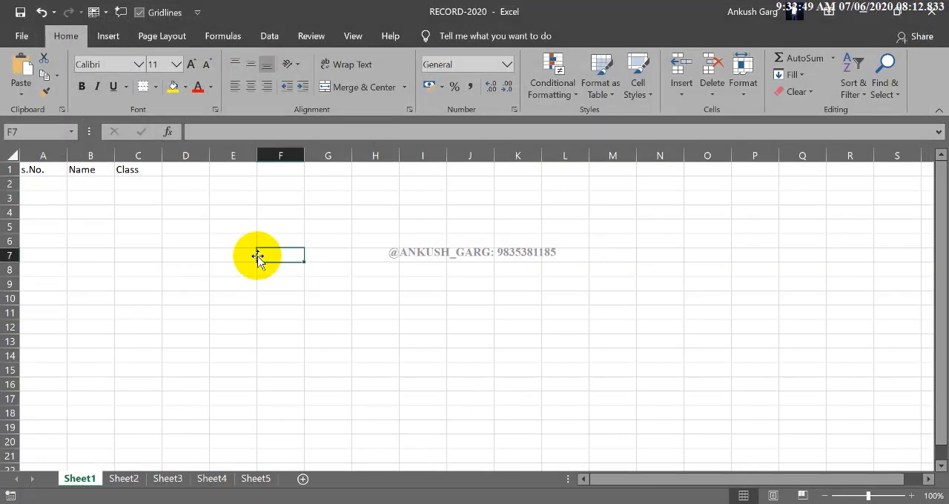
pyautogui.moveTo(44, 171); pyautogui.dragTo(128, 223)
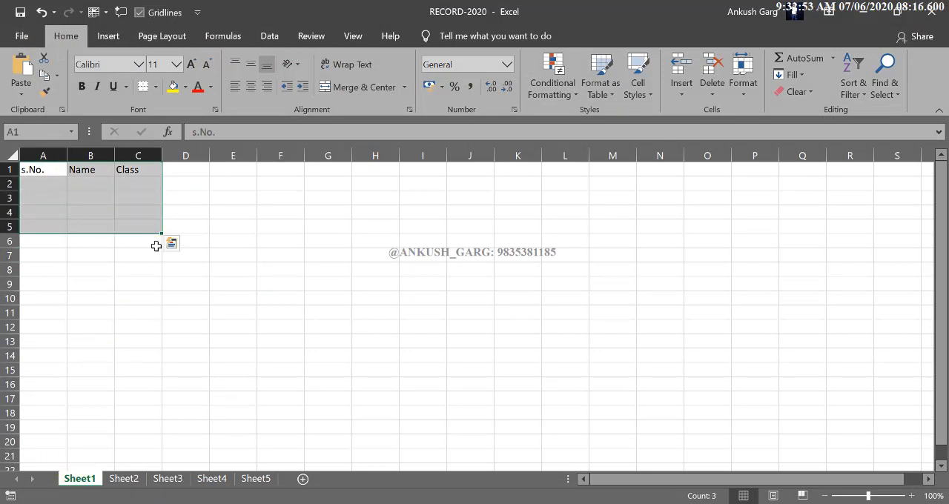
pyautogui.click(156, 246)
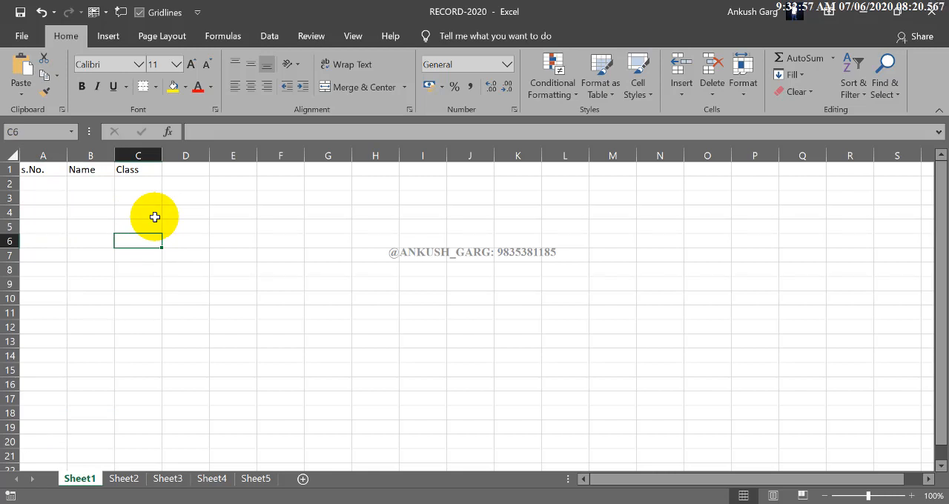
# Rename the Sheet1 worksheet as JULY 2020
pyautogui.doubleClick(79, 478)
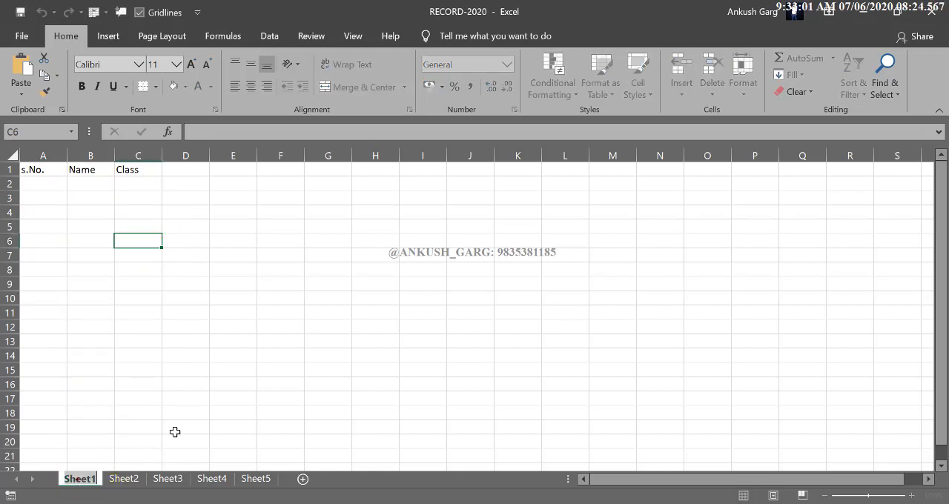
pyautogui.write('JULY')
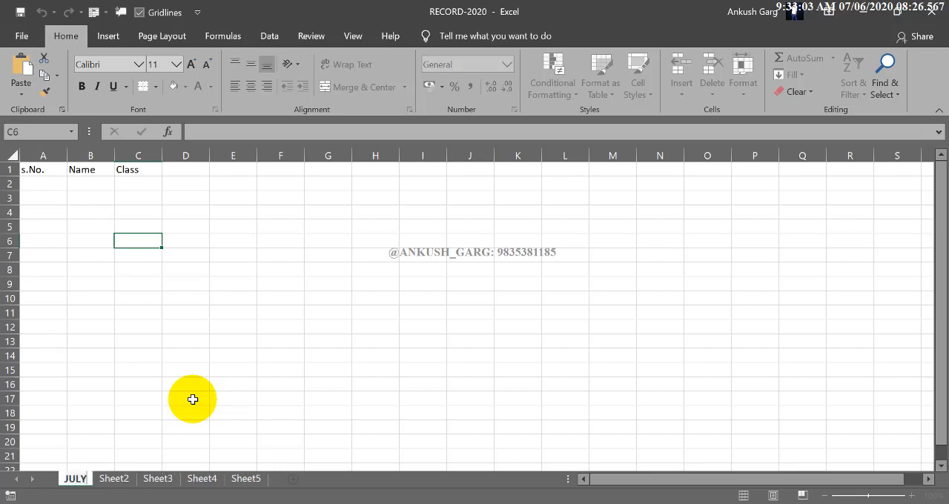
pyautogui.write(' 2020')
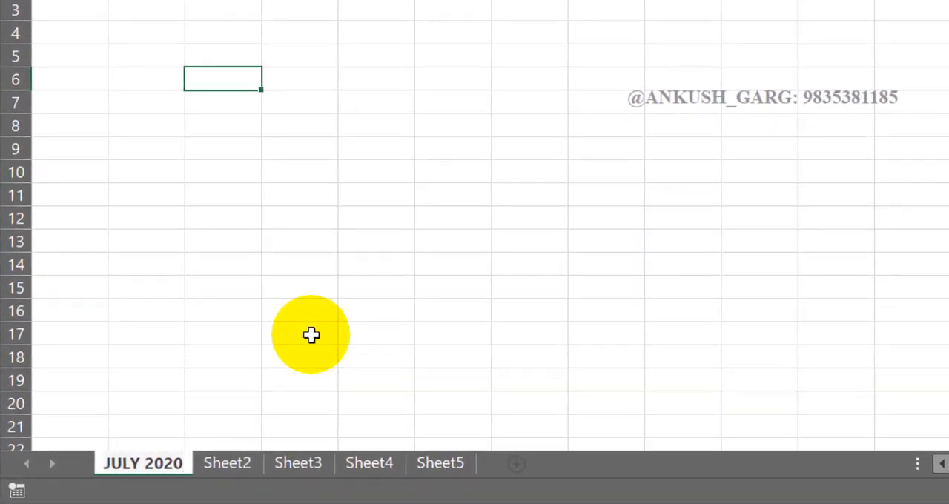
pyautogui.press('Return')
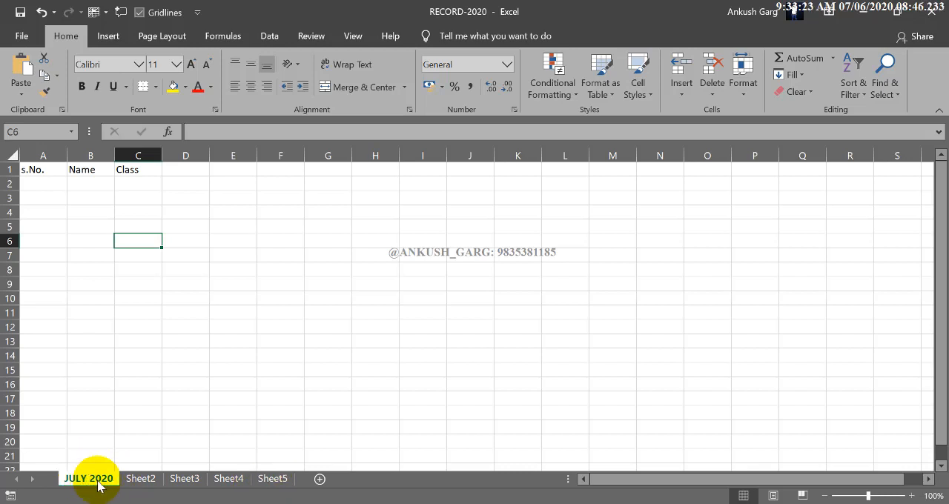
# View the Sheet3 and Sheet2 worksheets and return to JULY 2020
pyautogui.click(185, 481)
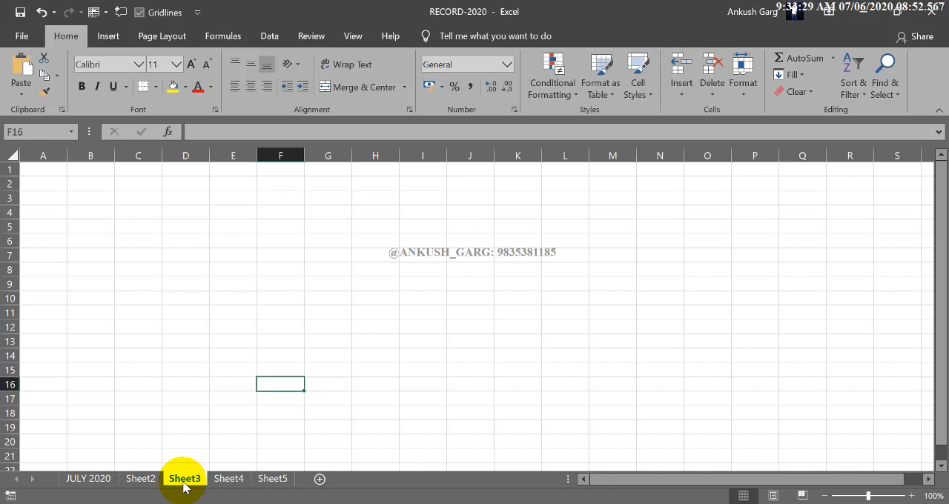
pyautogui.click(132, 479)
pyautogui.click(112, 480)
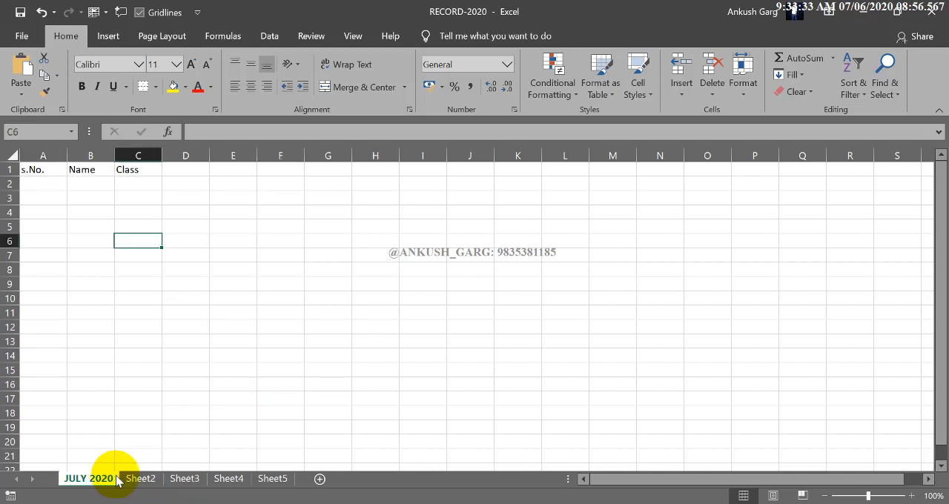
# Look through the Sheet2, Sheet3, Sheet4 and Sheet5 worksheets, then go back to Sheet2
pyautogui.click(141, 481)
pyautogui.click(182, 482)
pyautogui.click(234, 482)
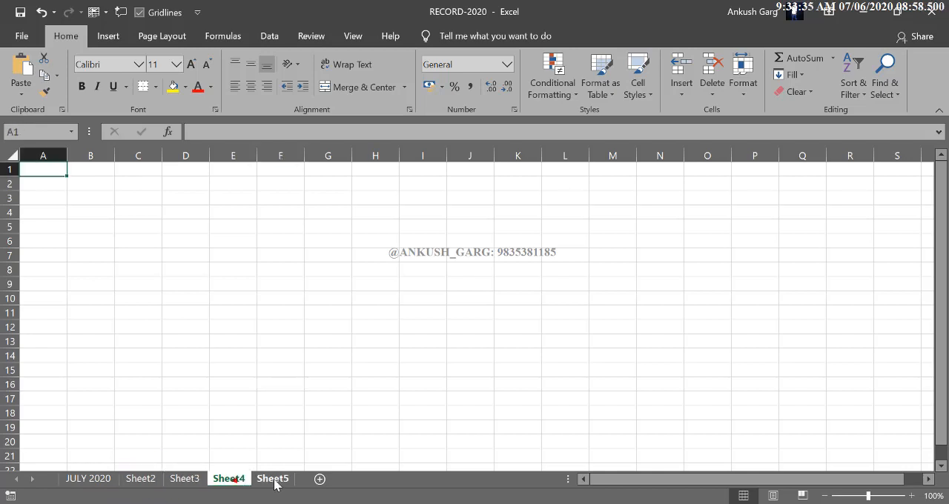
pyautogui.click(274, 480)
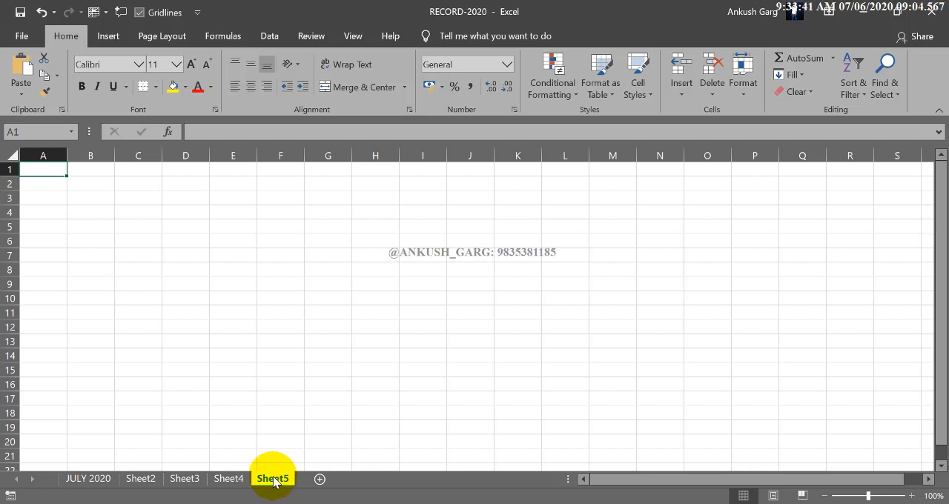
pyautogui.click(230, 481)
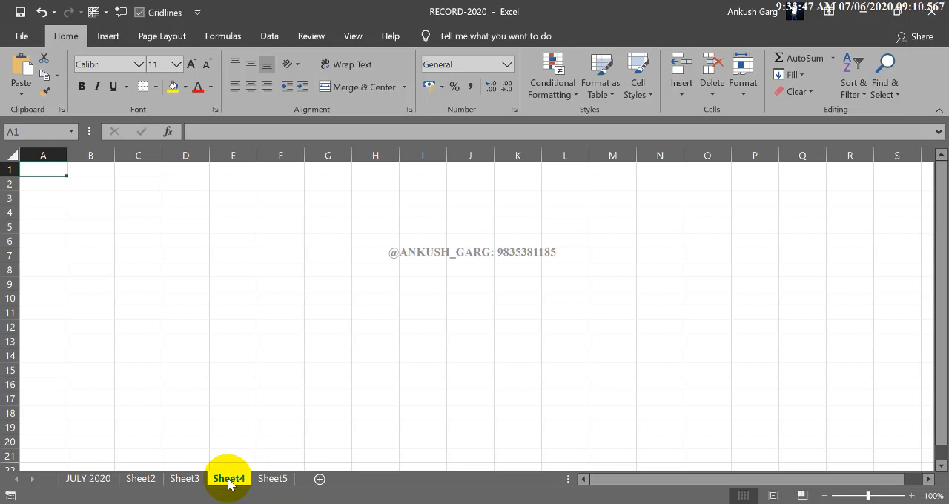
pyautogui.click(186, 479)
pyautogui.click(145, 480)
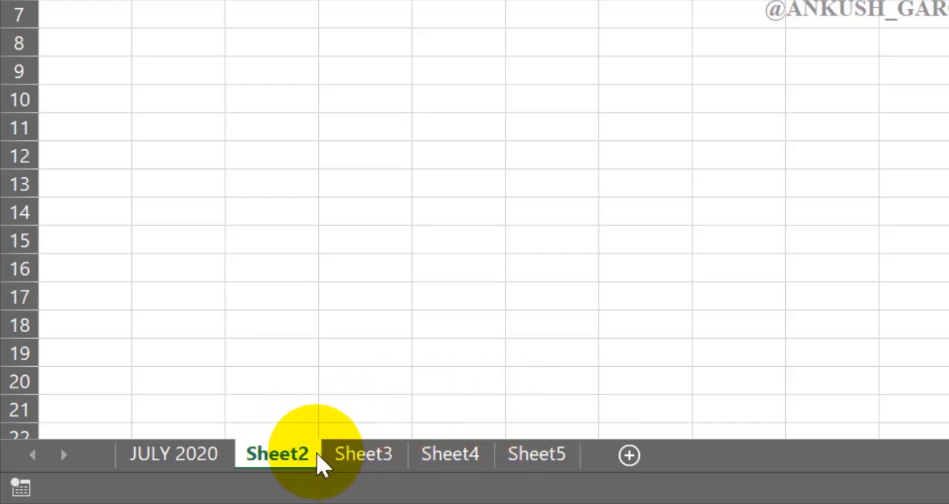
# Practise reordering the Sheet2 worksheet among the other sheets, finally placing it between Sheet4 and Sheet5
pyautogui.moveTo(290, 454)
pyautogui.mouseDown()
pyautogui.moveTo(342, 388)
pyautogui.moveTo(432, 377)
pyautogui.moveTo(518, 406)
pyautogui.moveTo(487, 432)
pyautogui.moveTo(508, 433)
pyautogui.moveTo(388, 408)
pyautogui.moveTo(133, 405)
pyautogui.moveTo(438, 411)
pyautogui.mouseUp()
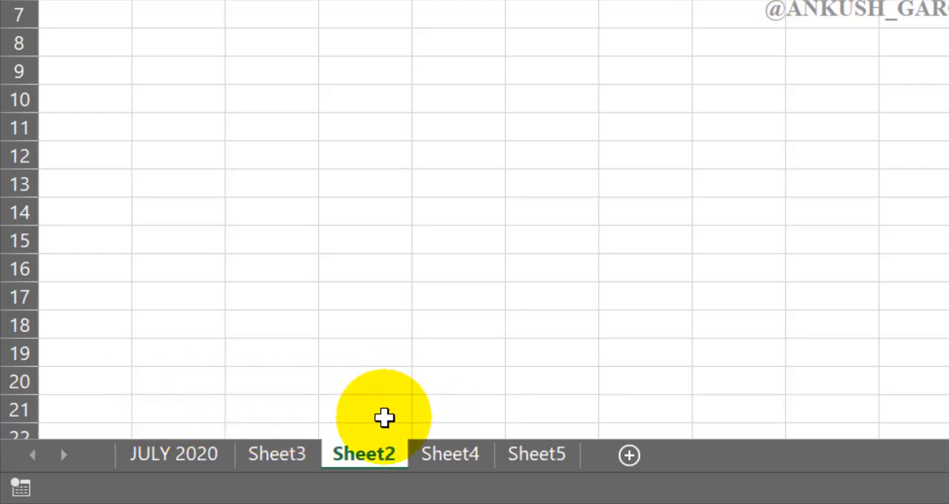
pyautogui.moveTo(375, 451)
pyautogui.mouseDown()
pyautogui.moveTo(422, 423)
pyautogui.moveTo(516, 392)
pyautogui.moveTo(607, 402)
pyautogui.mouseUp()
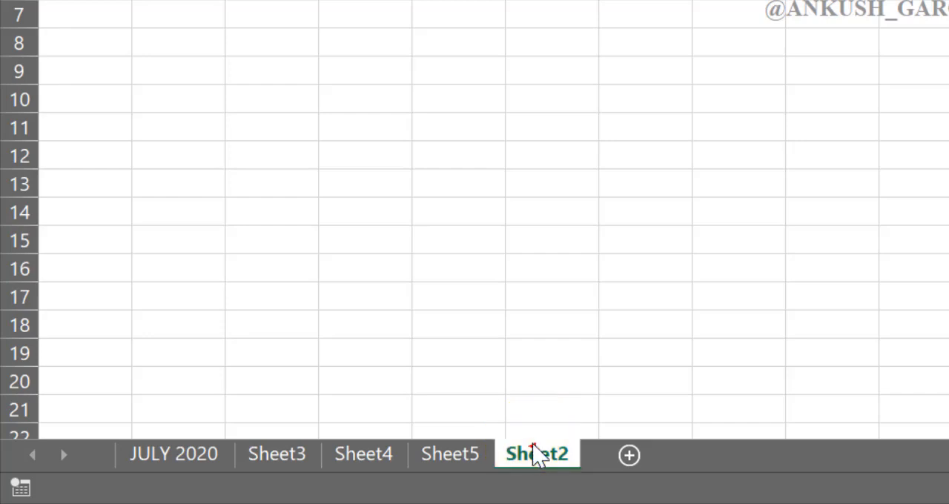
pyautogui.moveTo(533, 445); pyautogui.dragTo(408, 388)
pyautogui.moveTo(440, 448)
pyautogui.mouseDown()
pyautogui.moveTo(393, 412)
pyautogui.moveTo(277, 401)
pyautogui.moveTo(258, 438)
pyautogui.mouseUp()
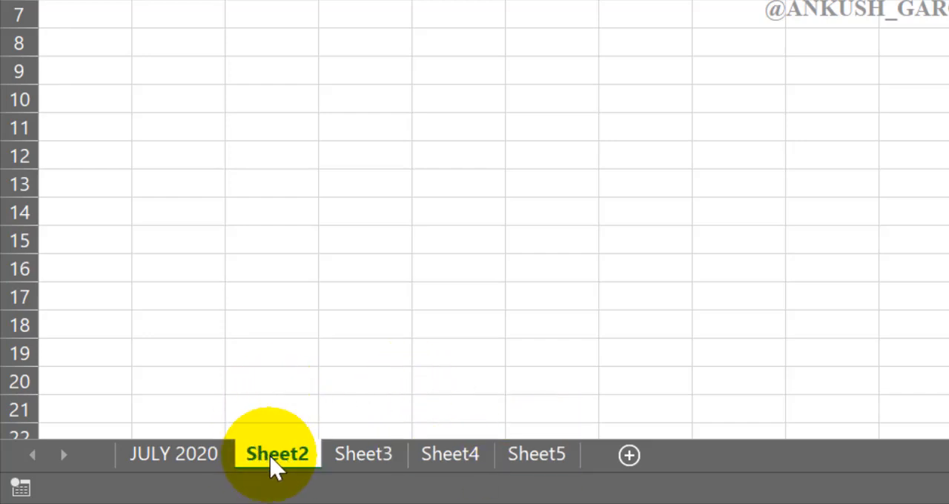
pyautogui.moveTo(270, 457)
pyautogui.mouseDown()
pyautogui.moveTo(307, 408)
pyautogui.moveTo(348, 399)
pyautogui.moveTo(441, 398)
pyautogui.moveTo(523, 413)
pyautogui.mouseUp()
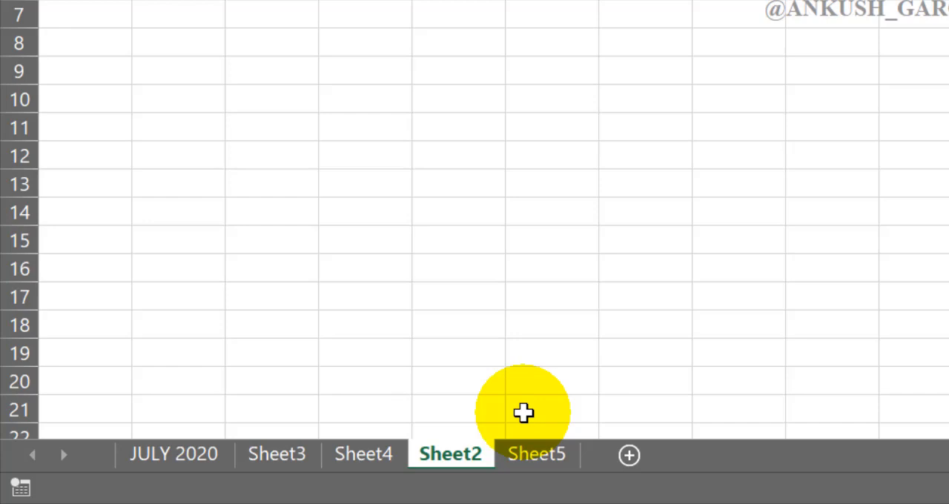
# Delete the Sheet5 worksheet from the workbook
pyautogui.click(531, 457)
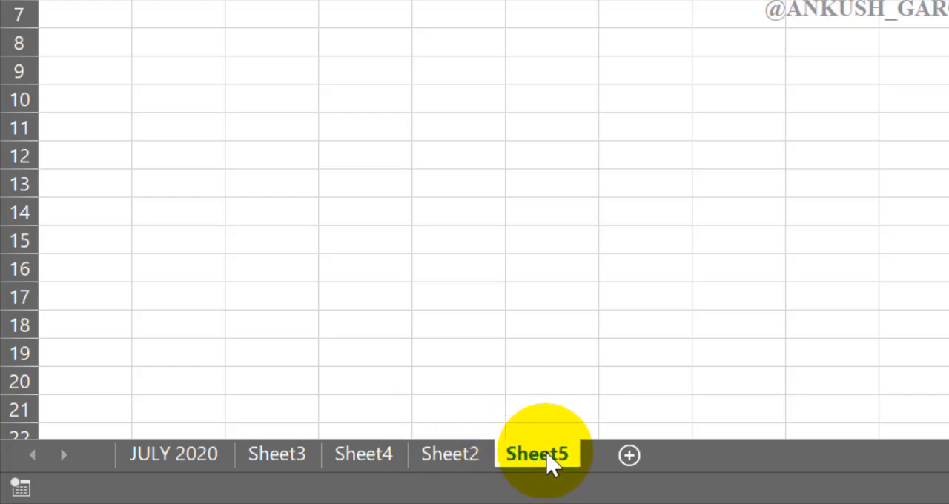
pyautogui.rightClick(545, 454)
pyautogui.click(612, 141)
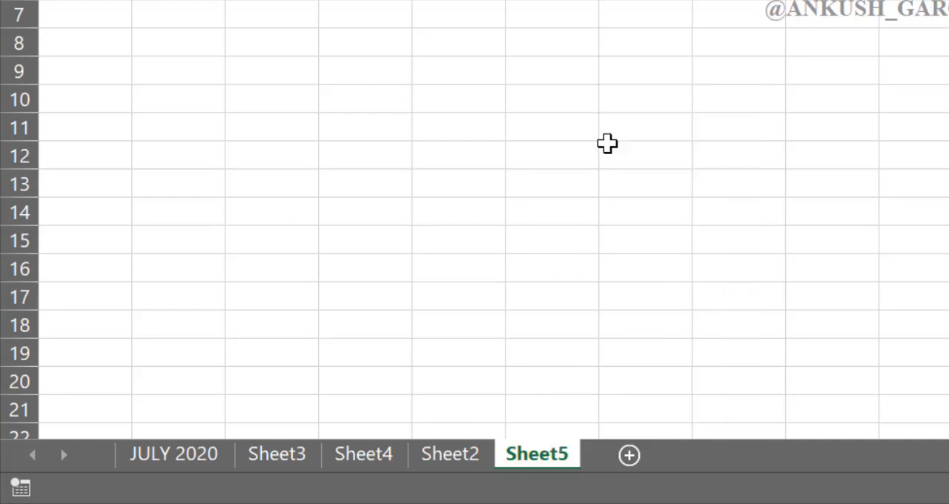
# View the remaining Sheet3 and Sheet4 worksheets and return to Sheet2
pyautogui.click(459, 449)
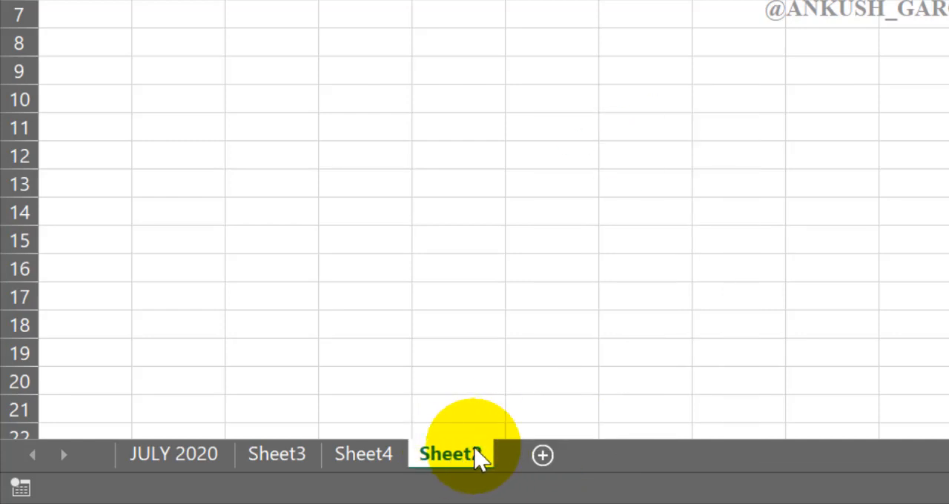
pyautogui.click(305, 455)
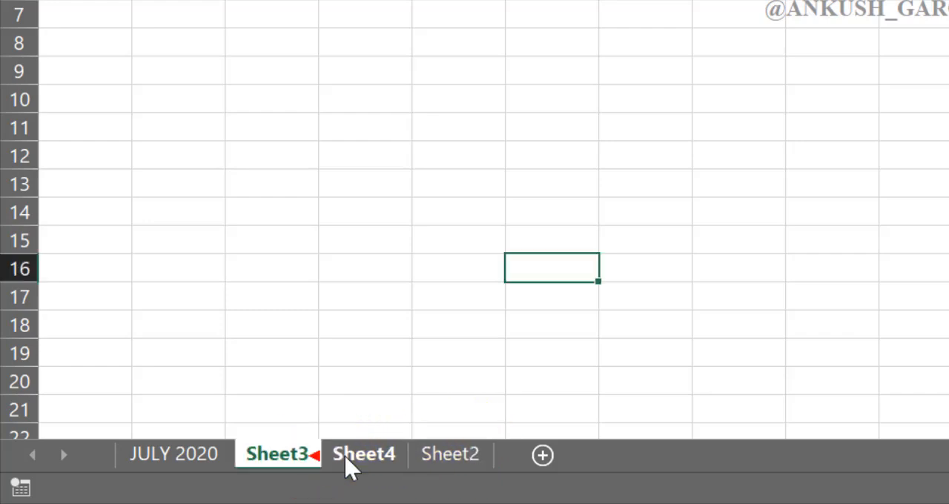
pyautogui.click(347, 456)
pyautogui.click(435, 465)
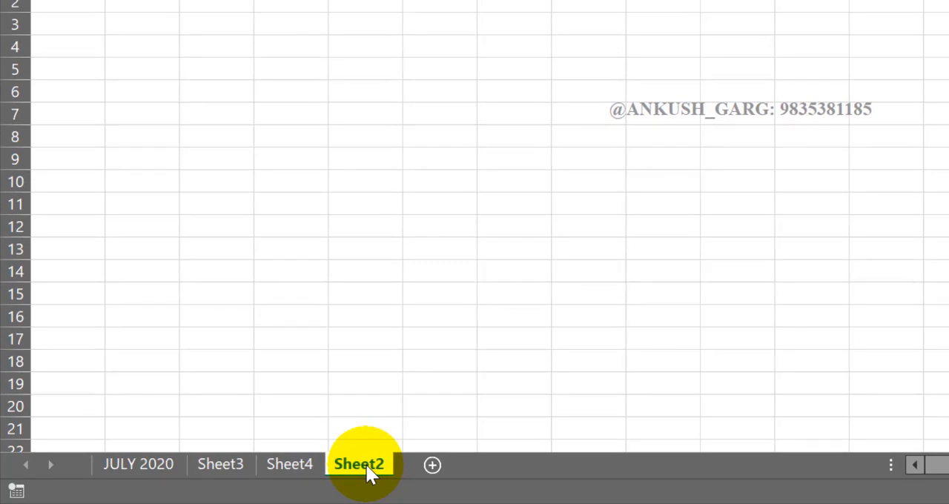
# Group Sheet2, Sheet4 and Sheet3, then ungroup them and switch between the individual worksheets
pyautogui.keyDown('shift'); pyautogui.click(306, 463); pyautogui.keyUp('shift')
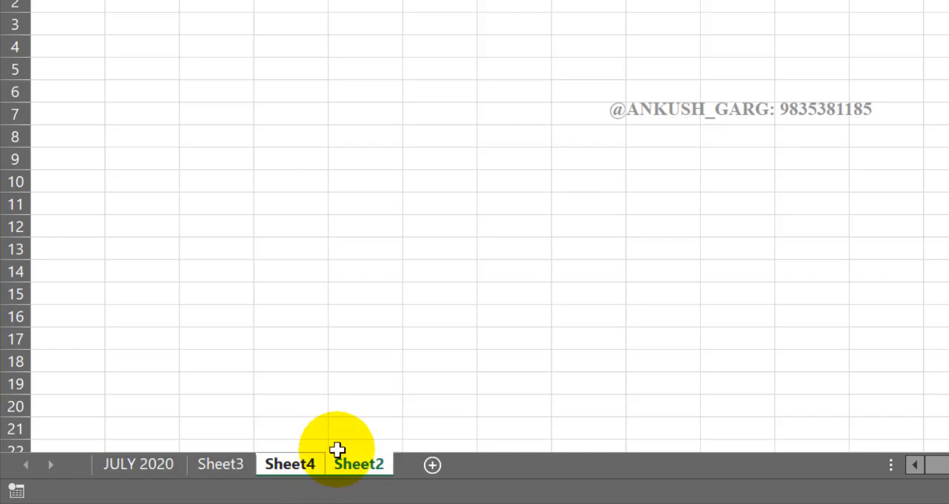
pyautogui.keyDown('shift'); pyautogui.click(239, 462); pyautogui.keyUp('shift')
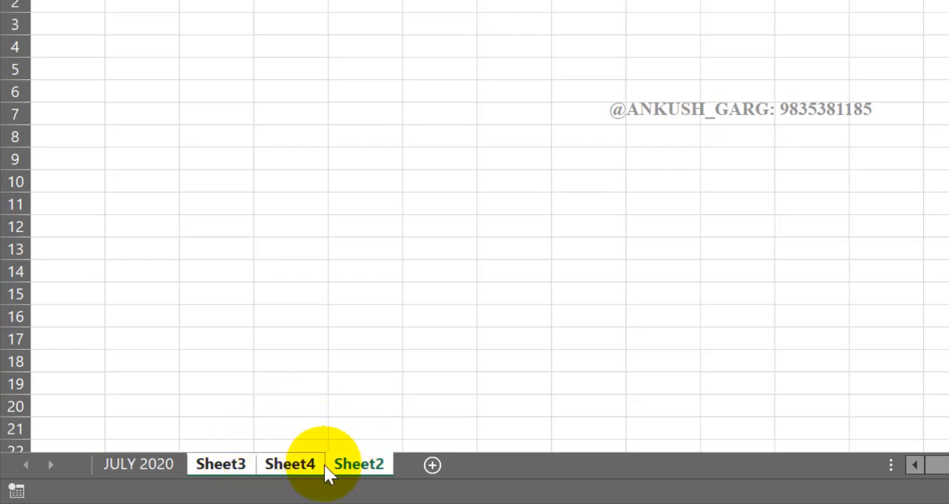
pyautogui.click(155, 464)
pyautogui.click(223, 468)
pyautogui.click(282, 469)
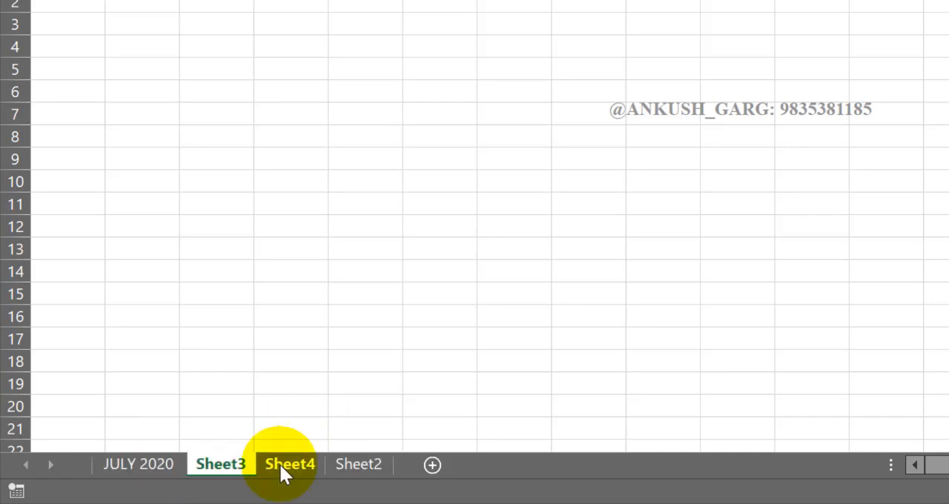
pyautogui.click(350, 468)
pyautogui.click(288, 464)
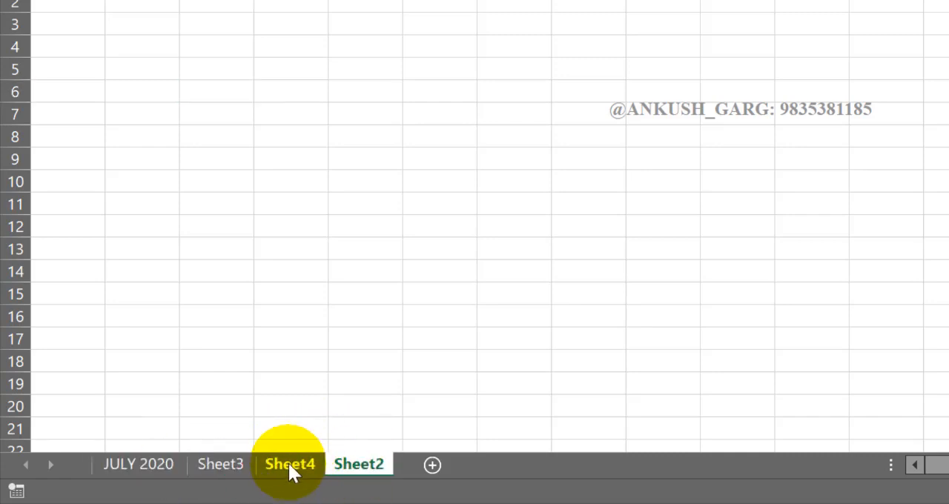
pyautogui.click(251, 459)
pyautogui.click(283, 460)
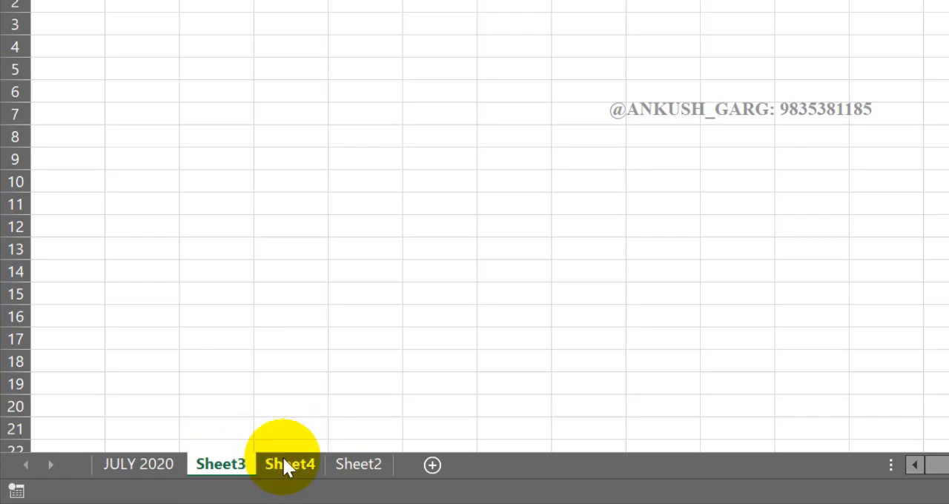
# Select Sheet2, Sheet4 and Sheet3 as a group and delete all three worksheets at once
pyautogui.click(343, 468)
pyautogui.click(326, 465)
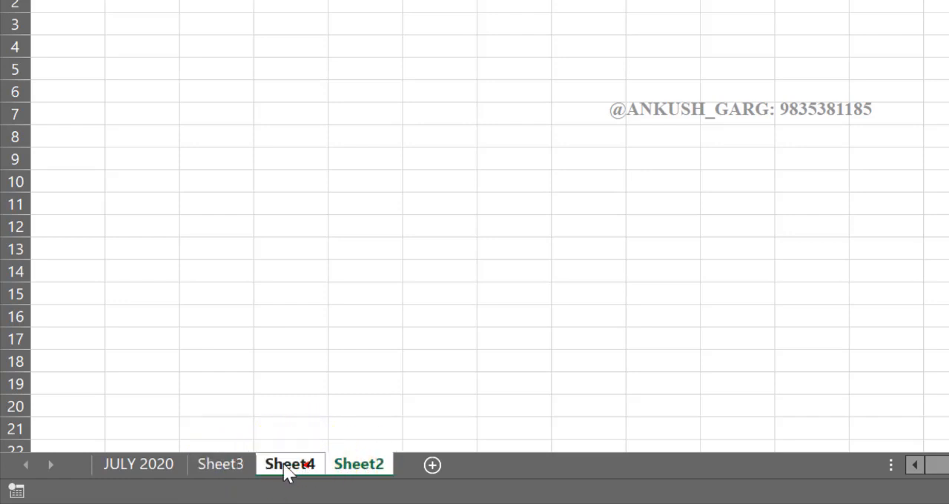
pyautogui.click(251, 458)
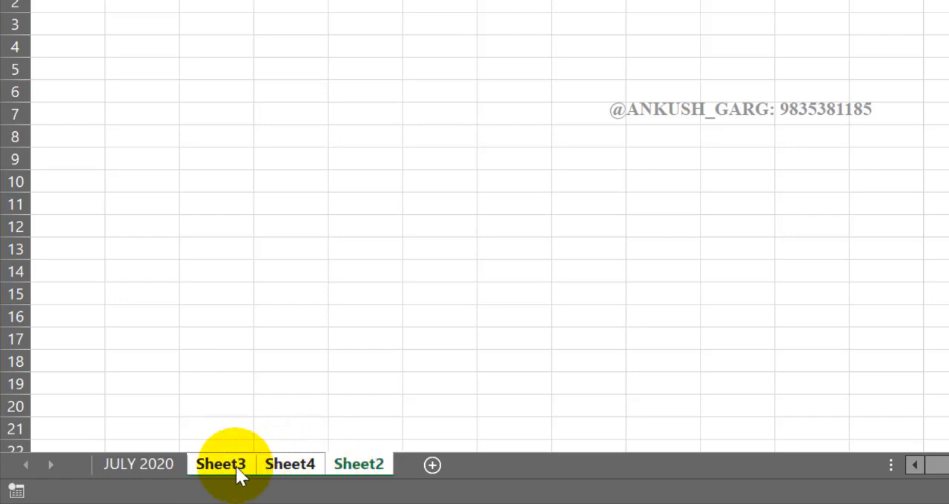
pyautogui.rightClick(302, 462)
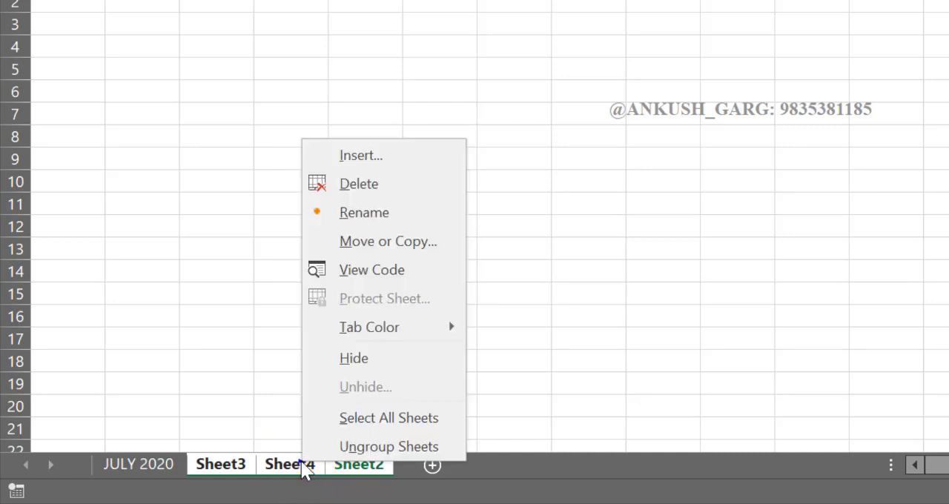
pyautogui.click(366, 191)
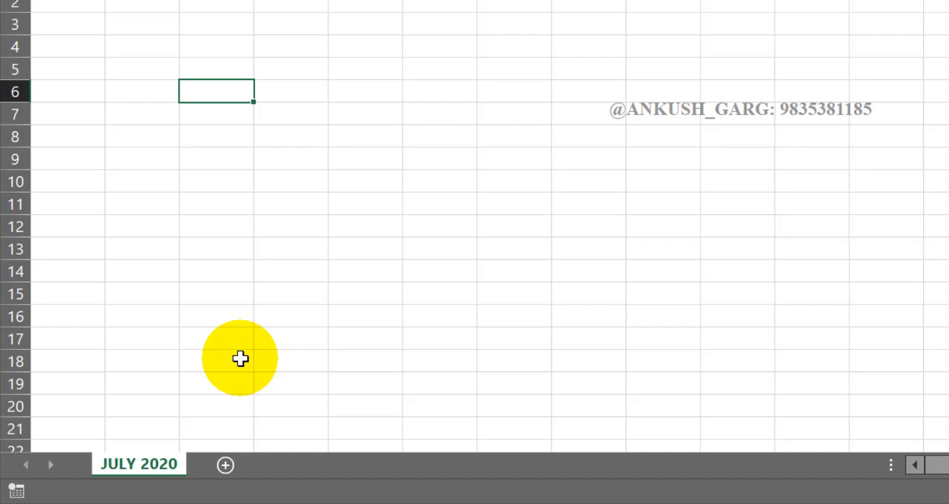
# Insert four new blank worksheets before the JULY 2020 sheet
pyautogui.hotkey('shift', 'F11')
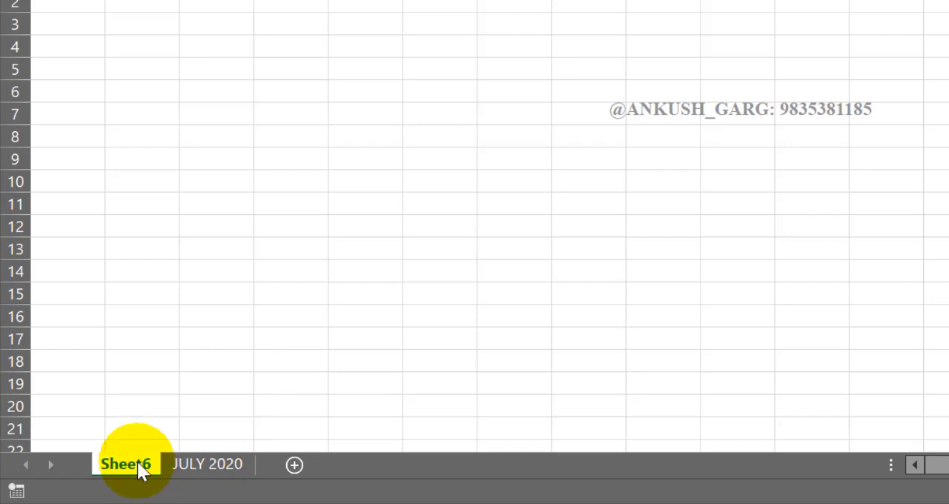
pyautogui.hotkey('shift', 'F11')
pyautogui.hotkey('shift', 'F11')
pyautogui.hotkey('shift', 'F11')
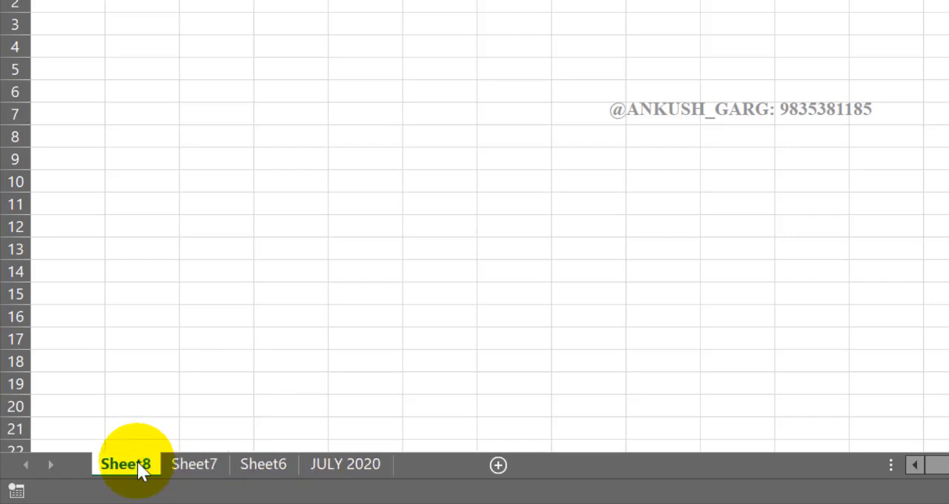
# Look through the newly inserted worksheets Sheet6 to Sheet9
pyautogui.click(194, 465)
pyautogui.click(267, 466)
pyautogui.click(330, 465)
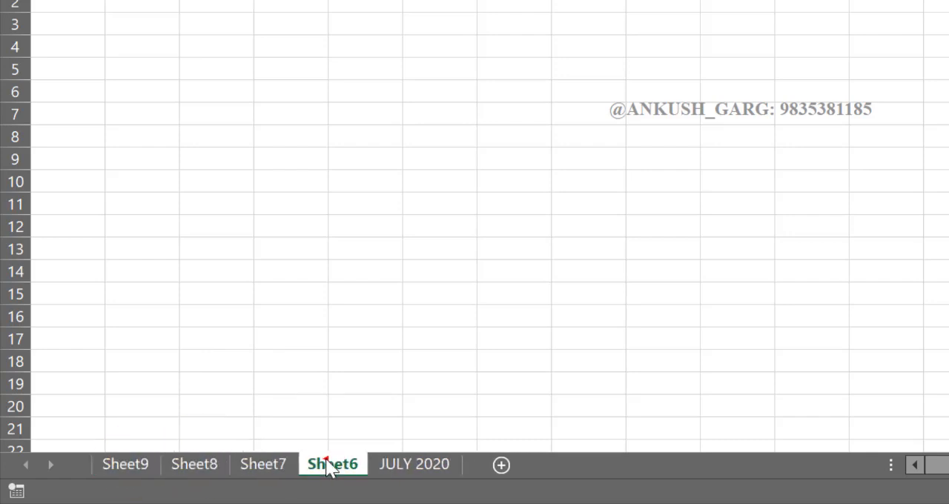
pyautogui.click(256, 462)
pyautogui.click(205, 462)
pyautogui.click(129, 464)
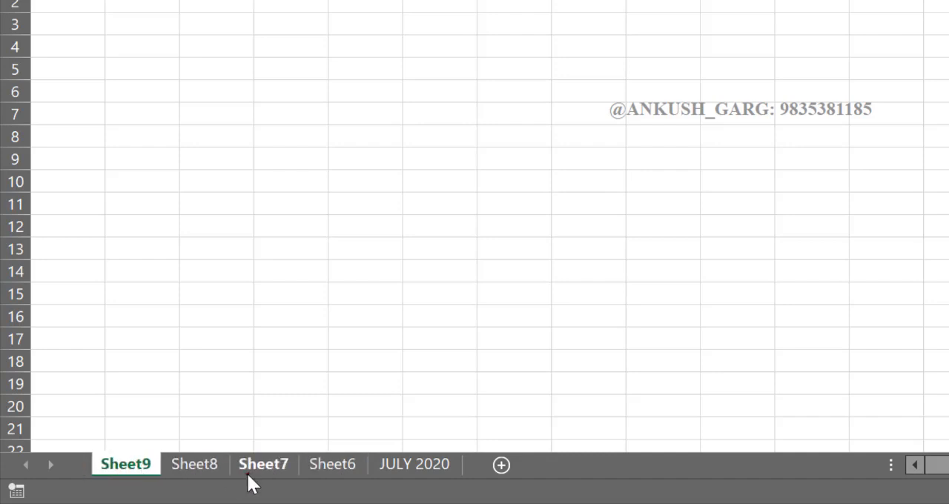
pyautogui.click(252, 467)
pyautogui.click(334, 467)
# Move the JULY 2020 worksheet to the first position, ahead of Sheet9
pyautogui.click(393, 468)
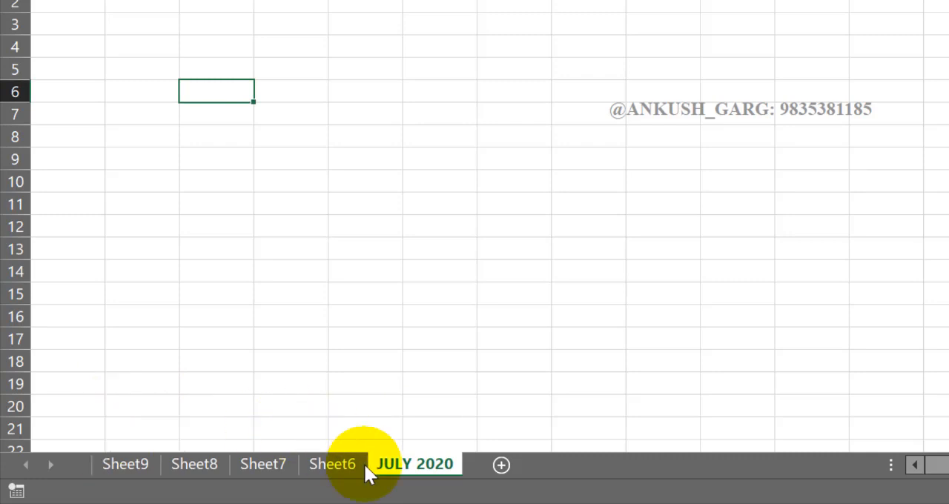
pyautogui.moveTo(396, 467)
pyautogui.mouseDown()
pyautogui.moveTo(341, 416)
pyautogui.moveTo(174, 388)
pyautogui.moveTo(109, 405)
pyautogui.mouseUp()
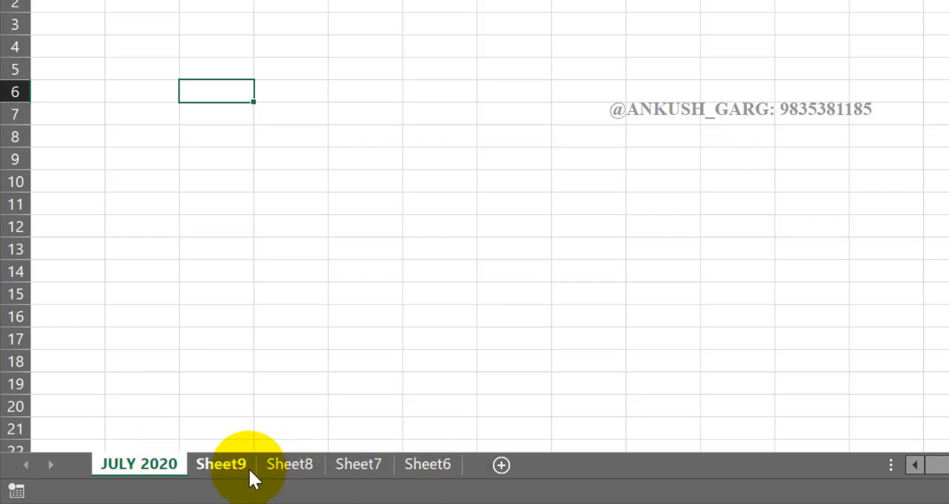
# Open the list of all worksheets and activate Sheet6 from it
pyautogui.rightClick(43, 466)
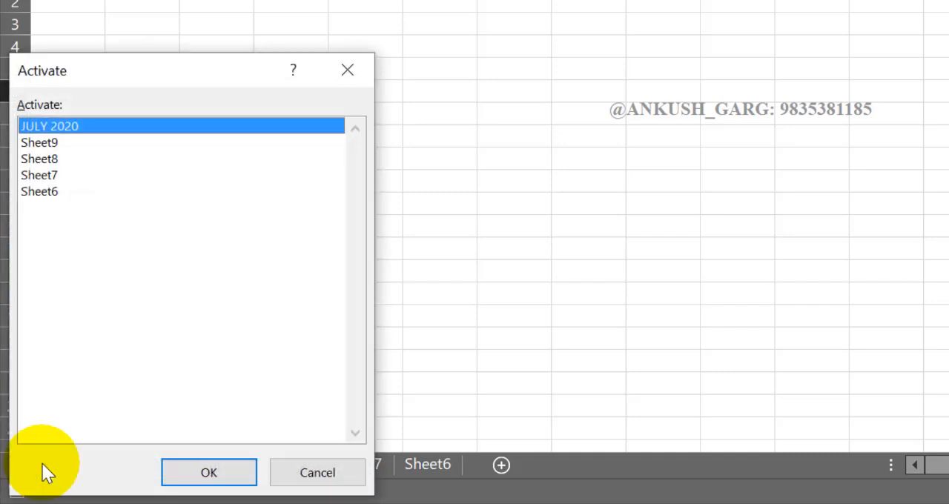
pyautogui.click(66, 194)
pyautogui.click(194, 480)
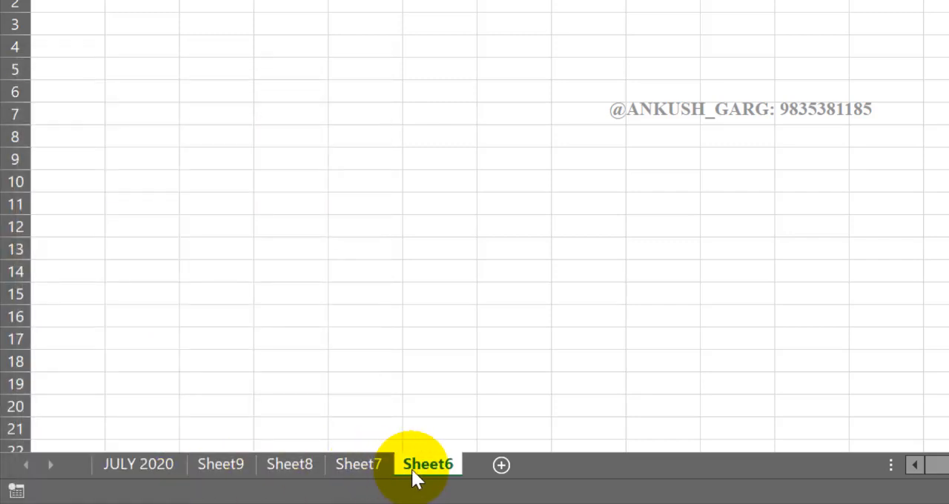
# Add about ten new blank worksheets one after another following Sheet6
pyautogui.click(501, 465)
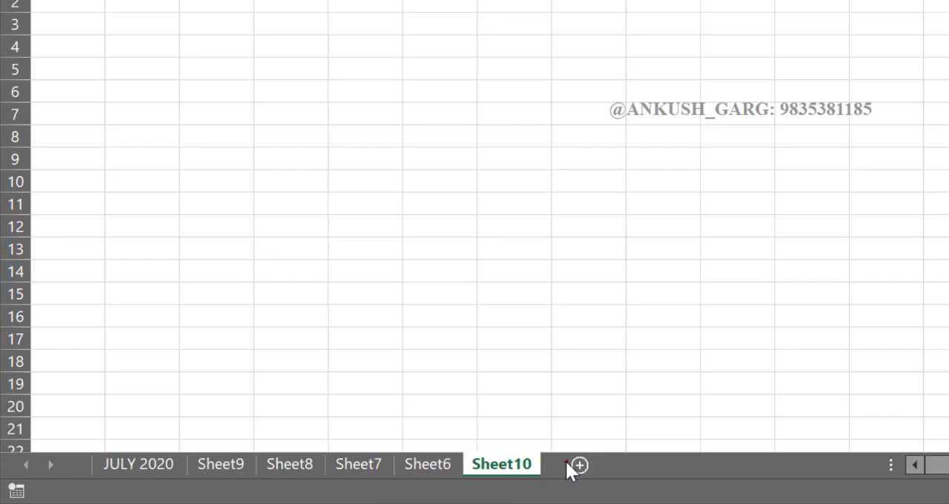
pyautogui.click(580, 465)
pyautogui.click(653, 465)
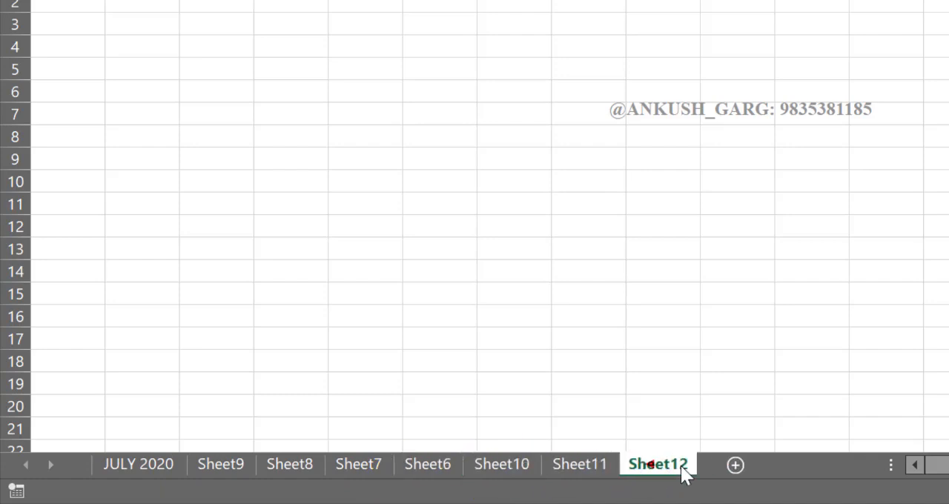
pyautogui.click(734, 465)
pyautogui.click(814, 465)
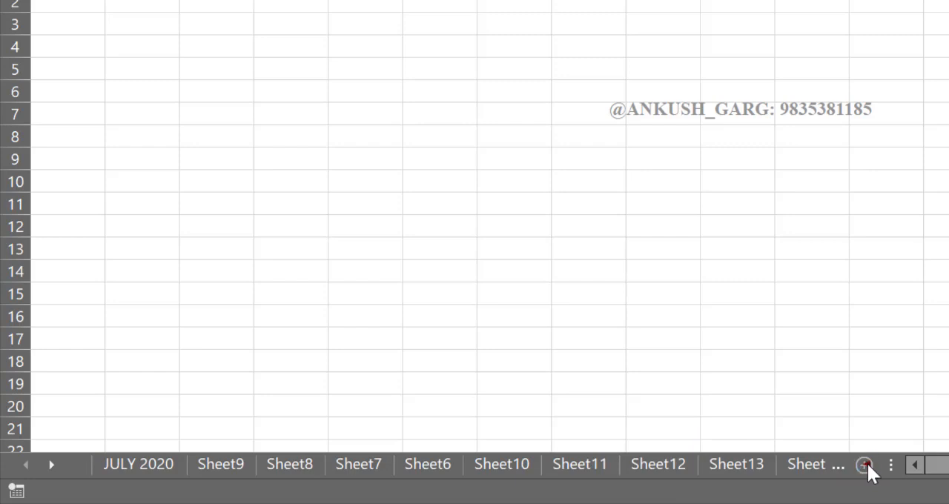
pyautogui.click(865, 464)
# Look through the newly added worksheets one after another, from Sheet14 to Sheet18
pyautogui.click(816, 465)
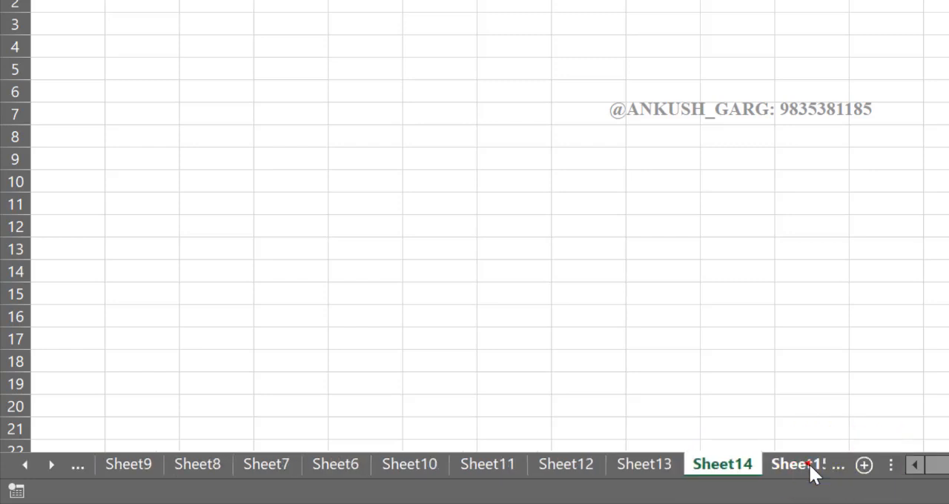
pyautogui.click(810, 464)
pyautogui.click(813, 463)
pyautogui.click(813, 465)
pyautogui.click(813, 465)
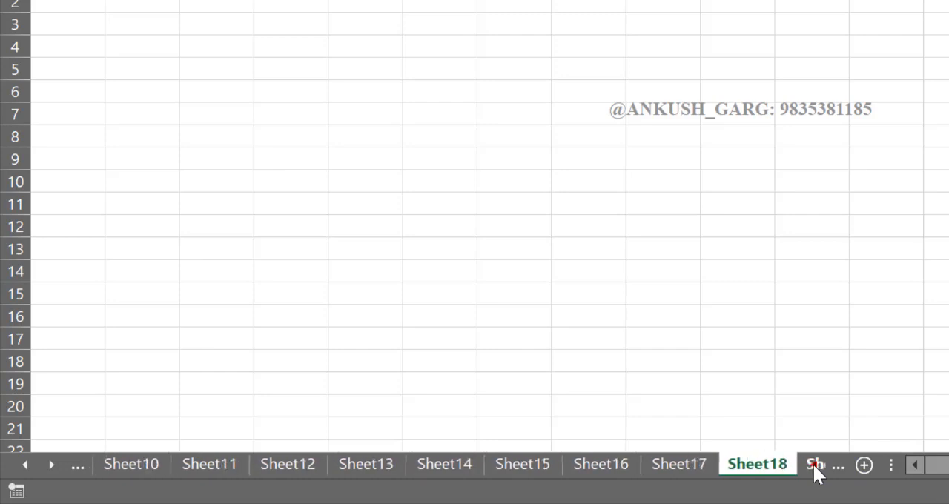
# Open the list of all worksheets, browse it from end to end and activate JULY 2020 from it
pyautogui.rightClick(42, 468)
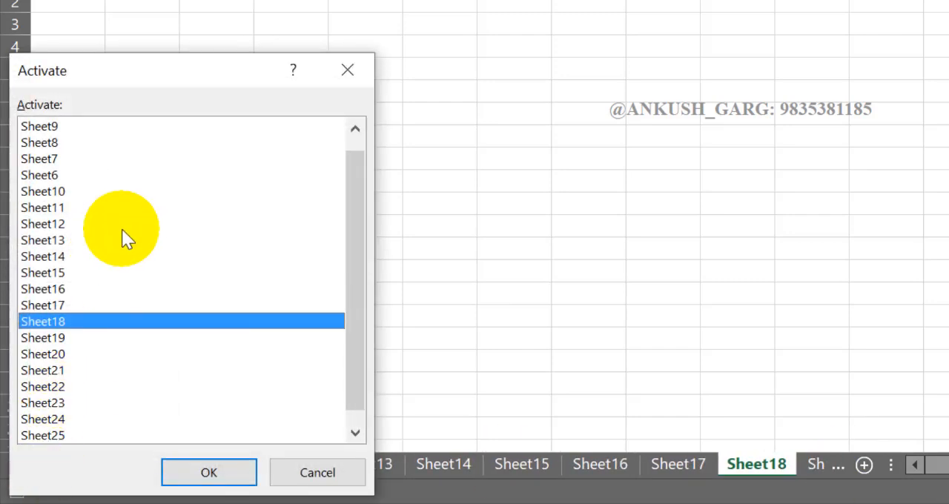
pyautogui.moveTo(354, 173); pyautogui.dragTo(361, 307)
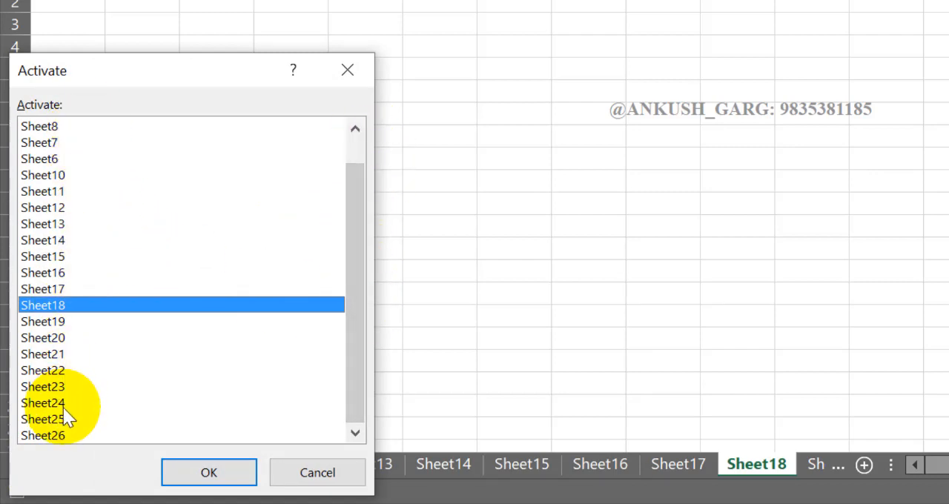
pyautogui.moveTo(349, 274); pyautogui.dragTo(356, 204)
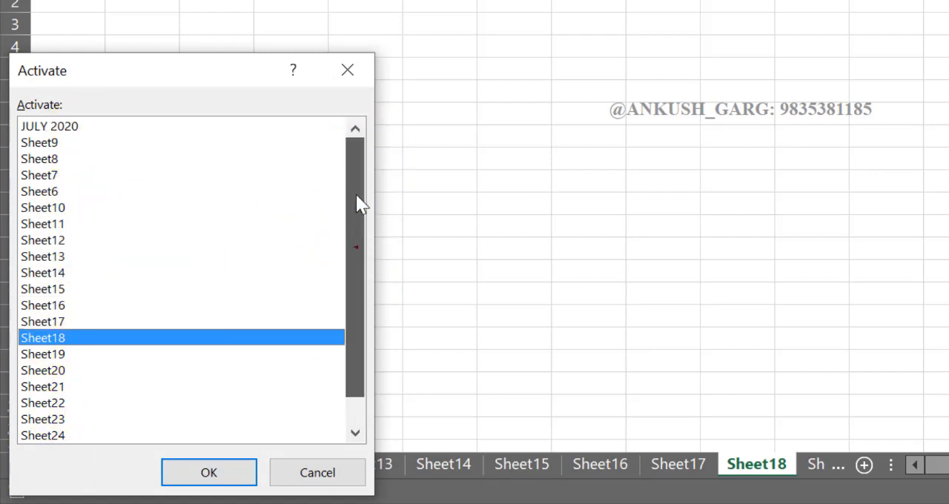
pyautogui.click(83, 126)
pyautogui.click(209, 467)
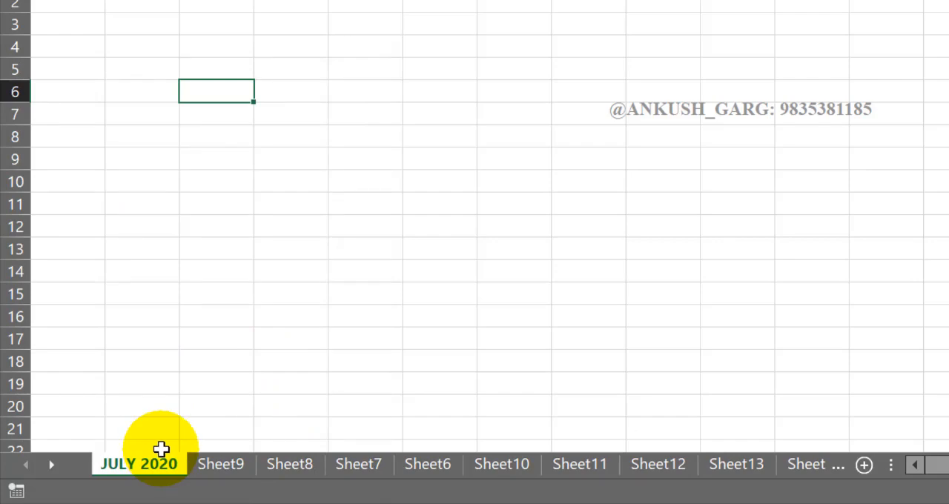
# Activate Sheet19 from the list of all worksheets
pyautogui.rightClick(34, 465)
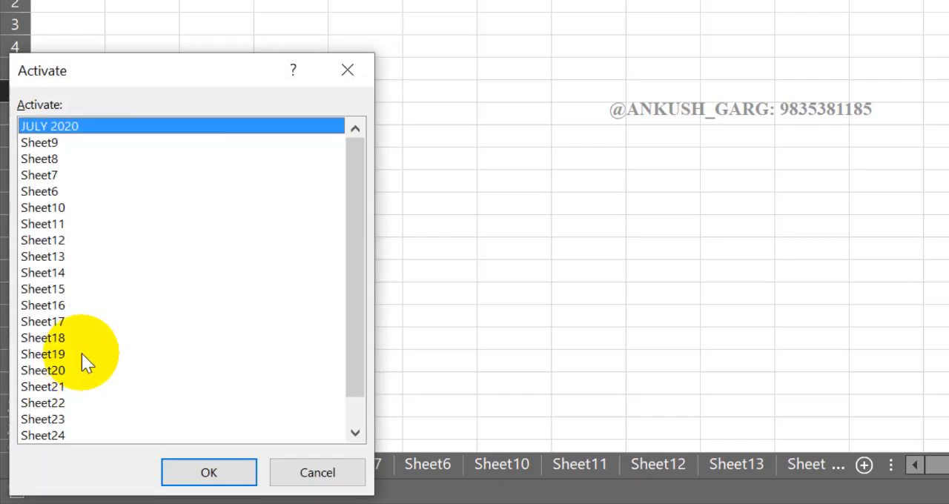
pyautogui.click(81, 354)
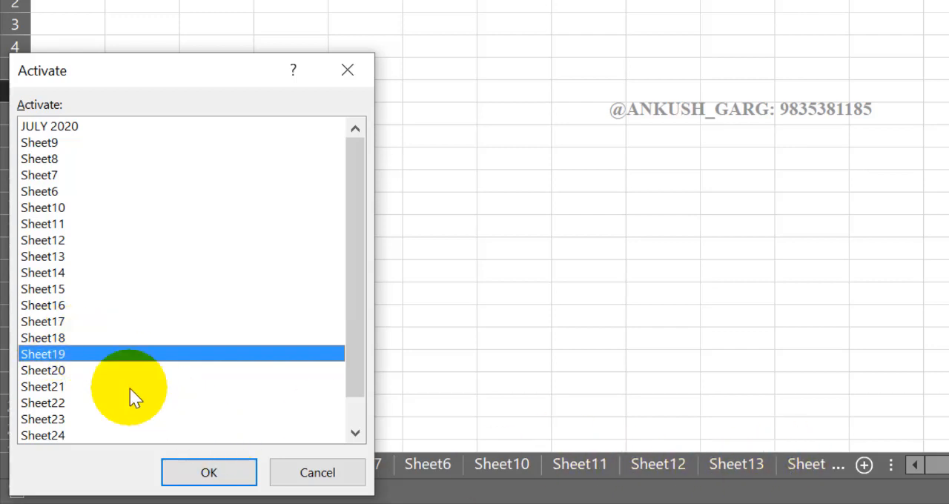
pyautogui.click(187, 470)
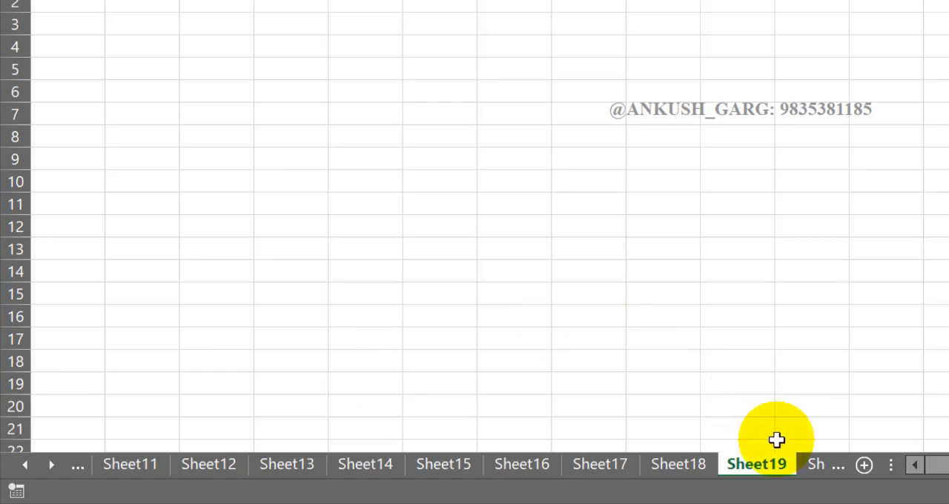
# Browse the row of worksheet tabs back to the first sheet and forward to the last one
pyautogui.click(25, 465)
pyautogui.click(25, 465)
pyautogui.click(25, 465)
pyautogui.click(25, 465)
pyautogui.click(26, 465)
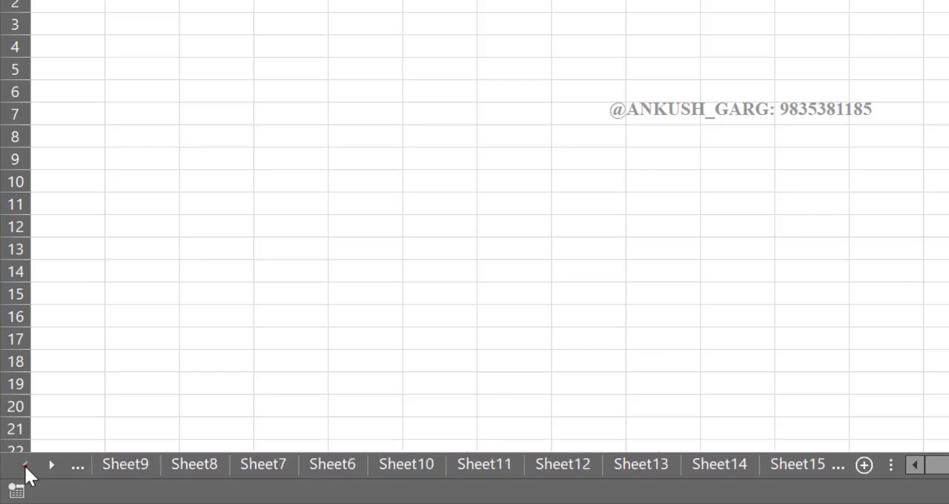
pyautogui.click(25, 465)
pyautogui.click(48, 465)
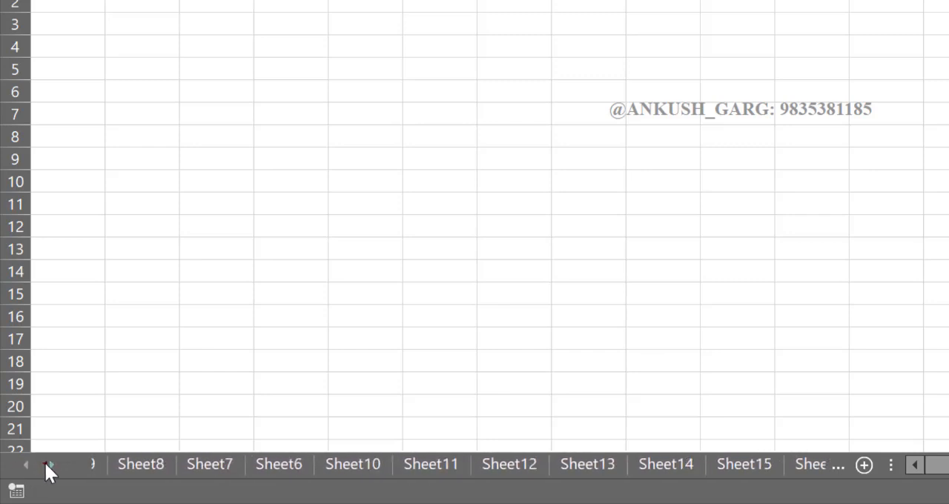
pyautogui.click(46, 463)
pyautogui.click(46, 463)
pyautogui.click(46, 463)
pyautogui.click(46, 464)
pyautogui.click(46, 463)
pyautogui.click(46, 464)
pyautogui.click(46, 463)
pyautogui.click(46, 463)
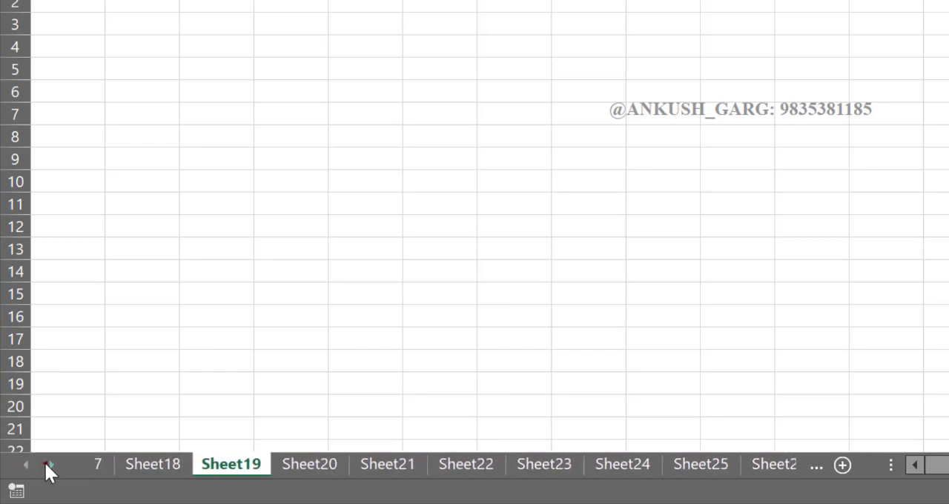
# Look through the worksheets Sheet23, Sheet25, Sheet26, Sheet21 and Sheet17
pyautogui.click(549, 467)
pyautogui.click(708, 464)
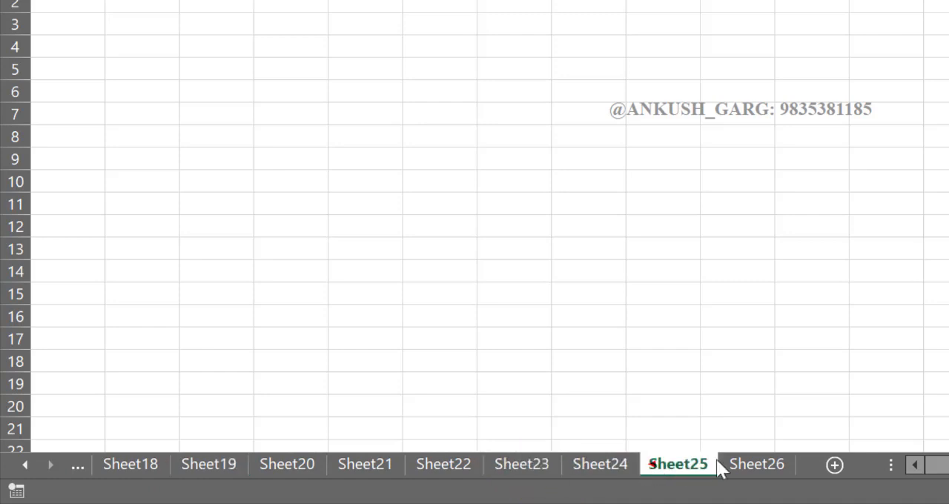
pyautogui.click(727, 465)
pyautogui.click(378, 463)
pyautogui.click(48, 465)
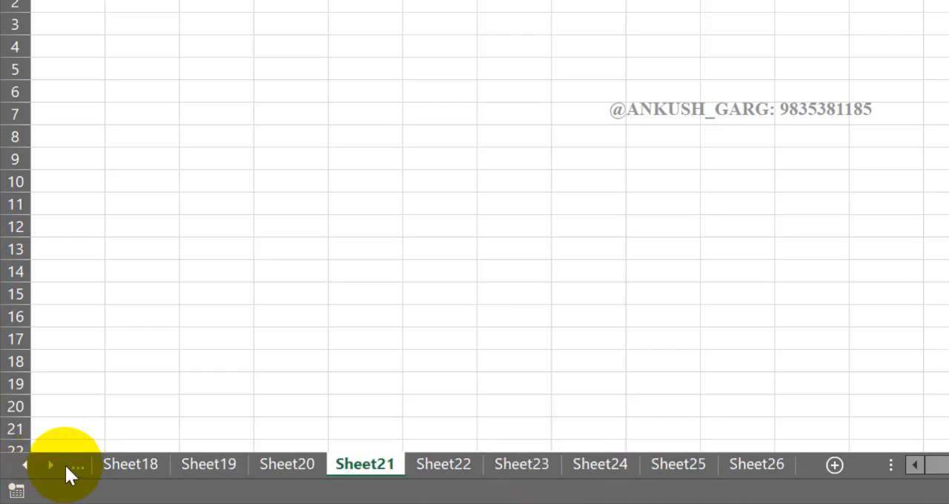
pyautogui.click(65, 466)
# Return to the JULY 2020 worksheet by activating it from the list of all worksheets
pyautogui.rightClick(65, 463)
pyautogui.rightClick(31, 464)
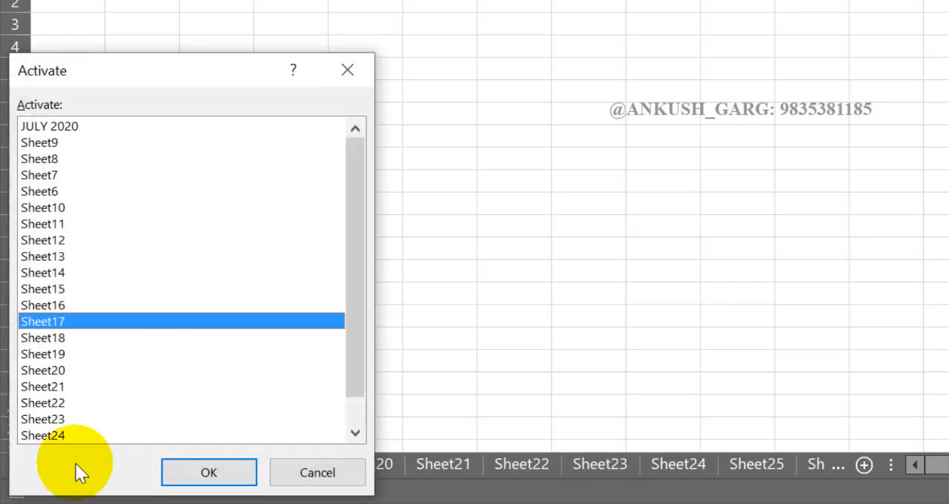
pyautogui.click(301, 474)
pyautogui.rightClick(42, 466)
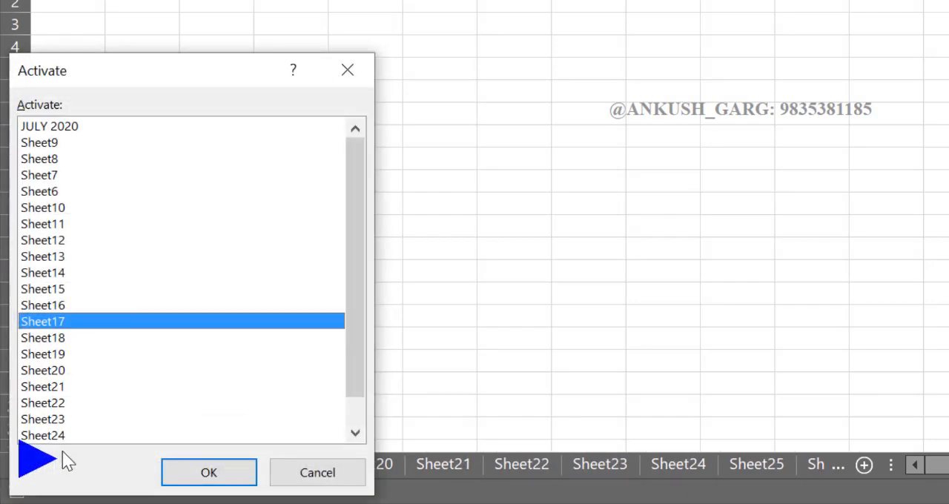
pyautogui.click(95, 208)
pyautogui.click(89, 126)
pyautogui.click(87, 289)
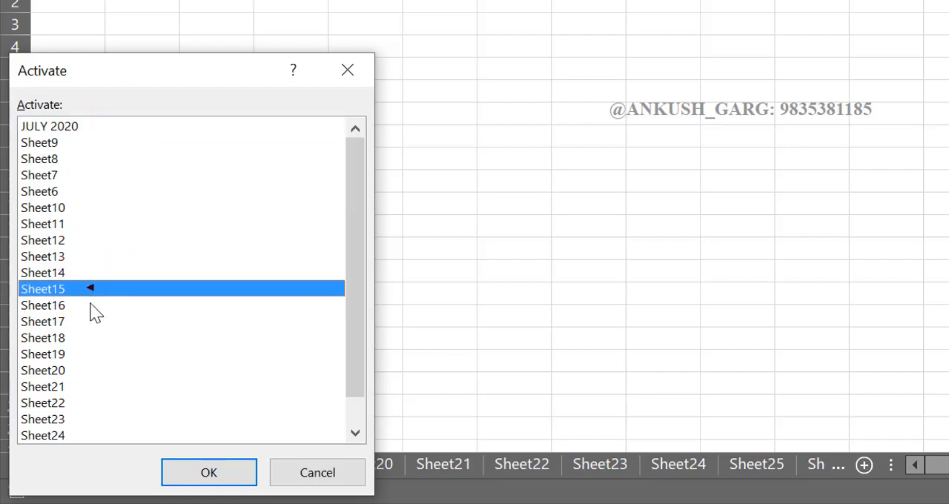
pyautogui.click(91, 128)
pyautogui.click(206, 478)
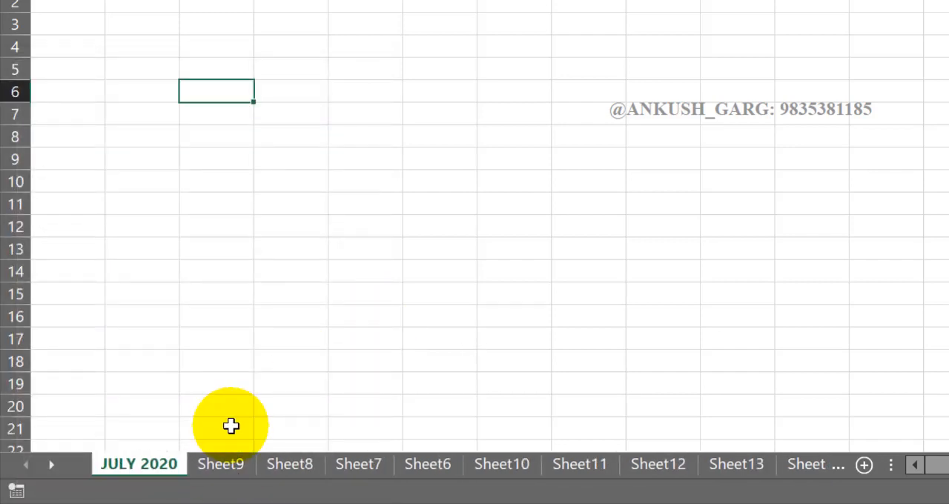
# Group the adjacent worksheets from Sheet9 to Sheet10, and release the group by activating Sheet11
pyautogui.click(234, 467)
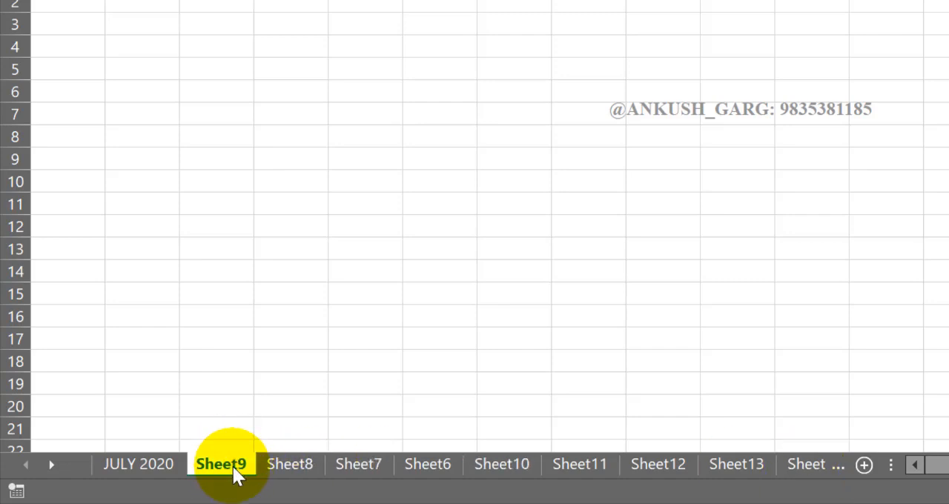
pyautogui.keyDown('shift'); pyautogui.click(508, 465); pyautogui.keyUp('shift')
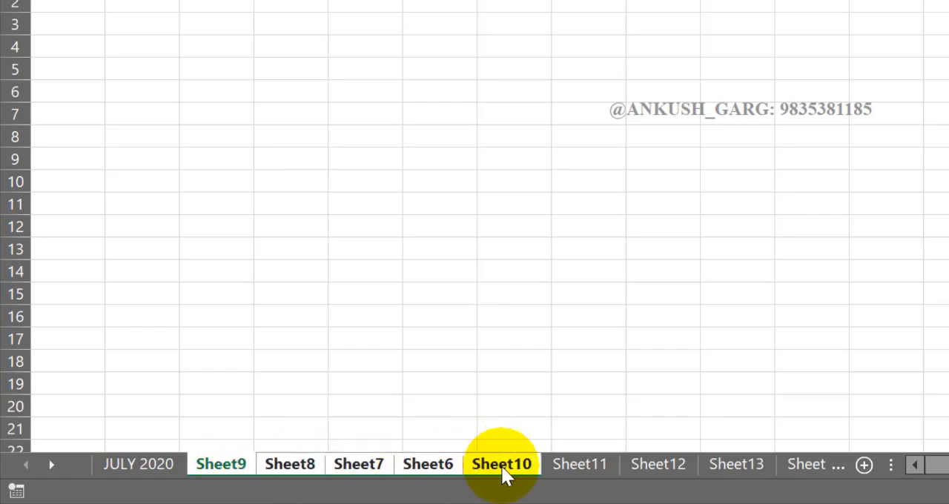
pyautogui.click(577, 463)
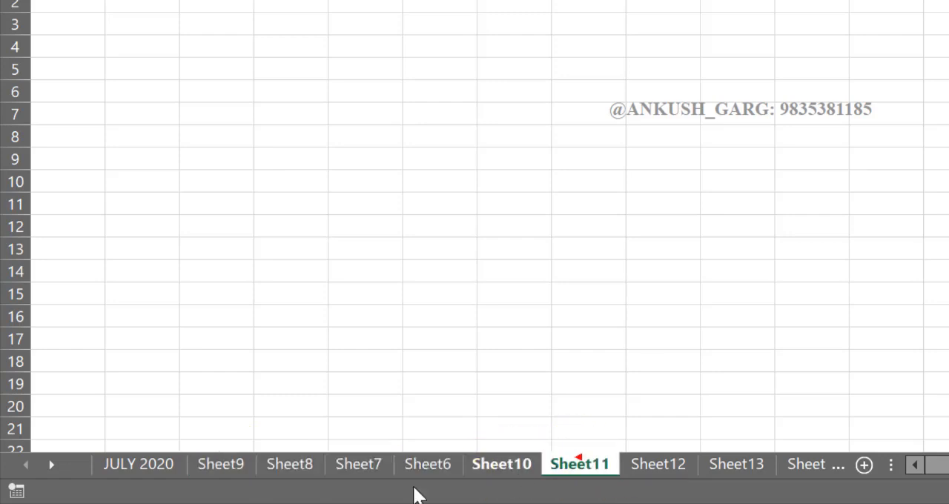
# Group the adjacent worksheets from Sheet9 through Sheet13 and delete them all at once
pyautogui.click(242, 464)
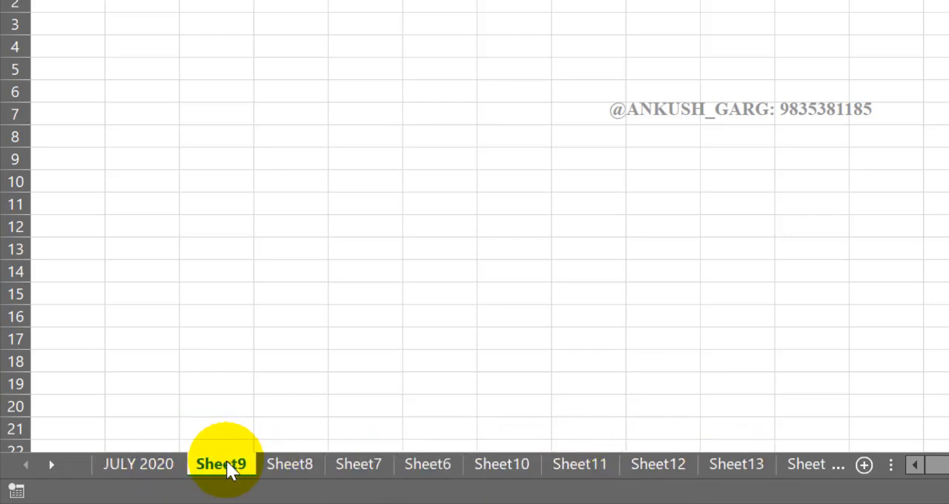
pyautogui.keyDown('shift'); pyautogui.click(737, 466); pyautogui.keyUp('shift')
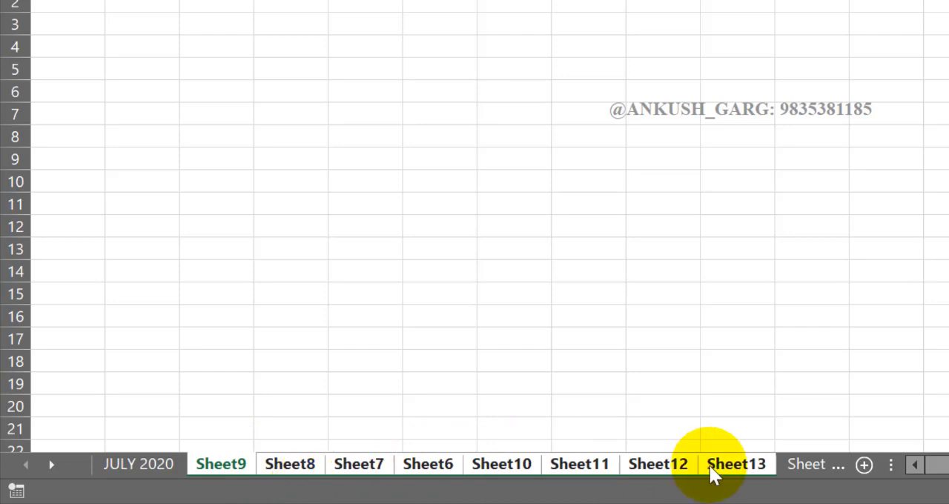
pyautogui.rightClick(350, 468)
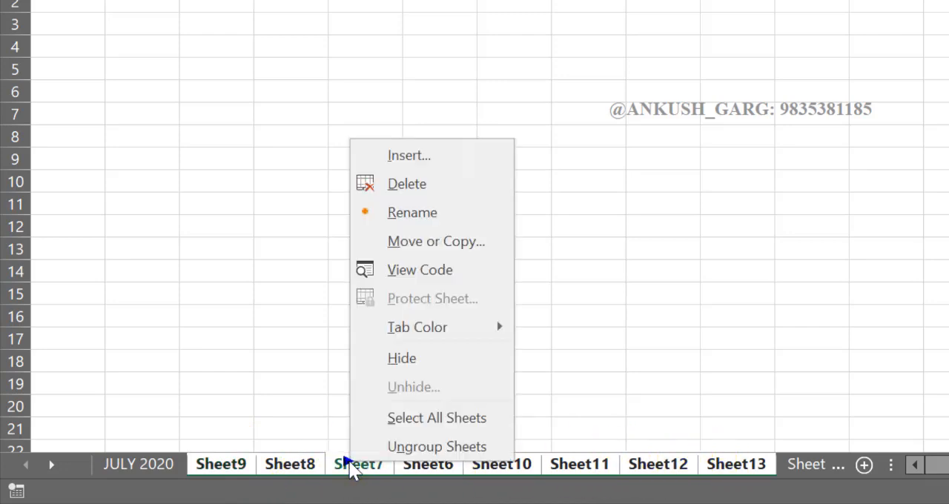
pyautogui.click(408, 184)
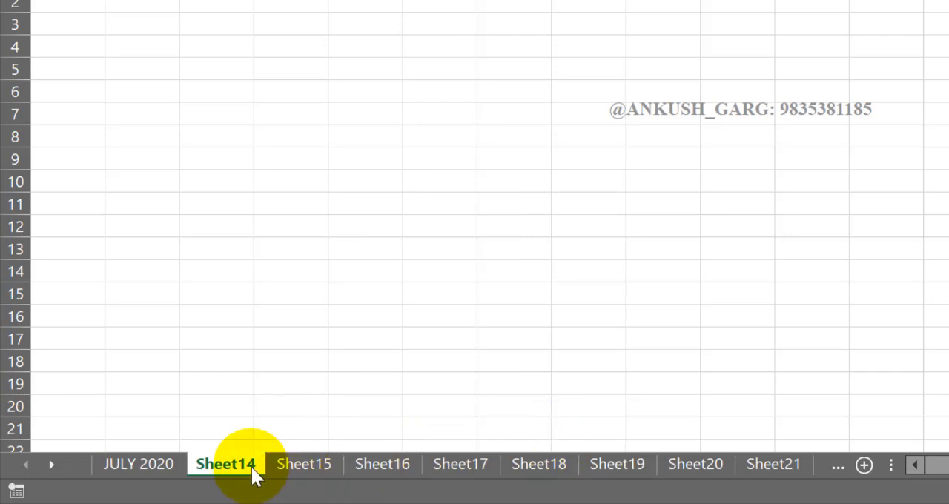
# Group the adjacent worksheets from Sheet14 through Sheet21 and delete them together
pyautogui.keyDown('shift'); pyautogui.click(777, 464); pyautogui.keyUp('shift')
pyautogui.rightClick(772, 464)
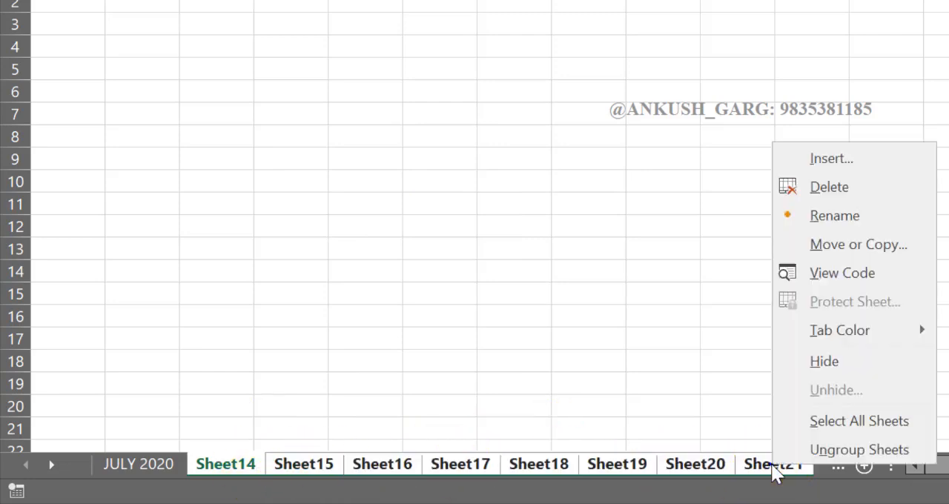
pyautogui.click(804, 189)
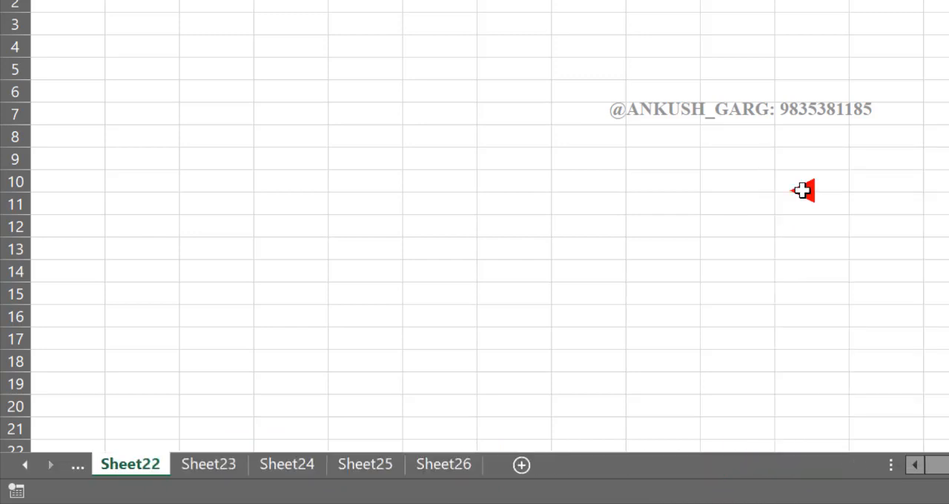
# Select only the worksheets Sheet23, Sheet25 and Sheet26, skipping Sheet24, and delete them together
pyautogui.click(235, 464)
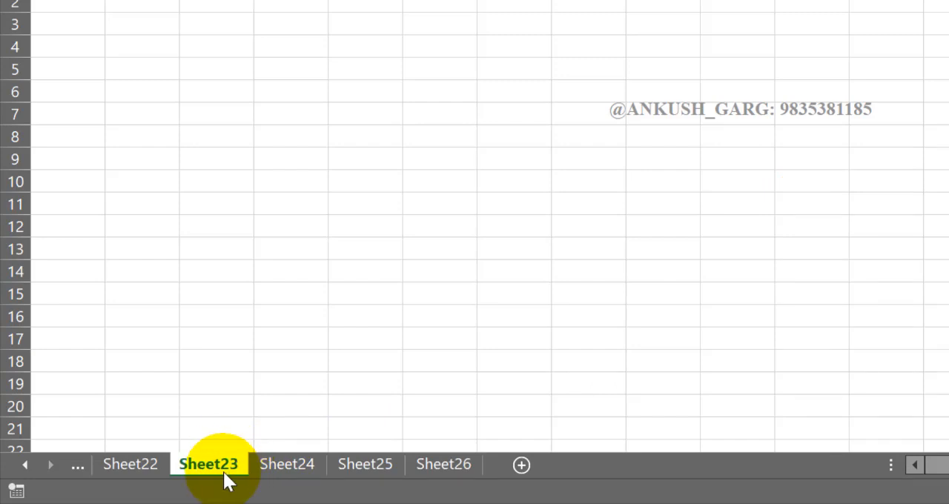
pyautogui.keyDown('ctrl'); pyautogui.click(366, 465); pyautogui.keyUp('ctrl')
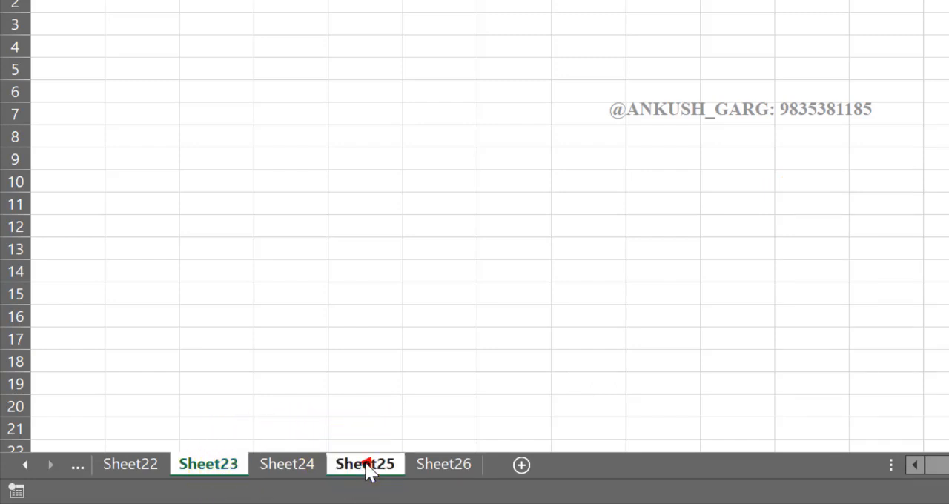
pyautogui.keyDown('ctrl'); pyautogui.click(435, 465); pyautogui.keyUp('ctrl')
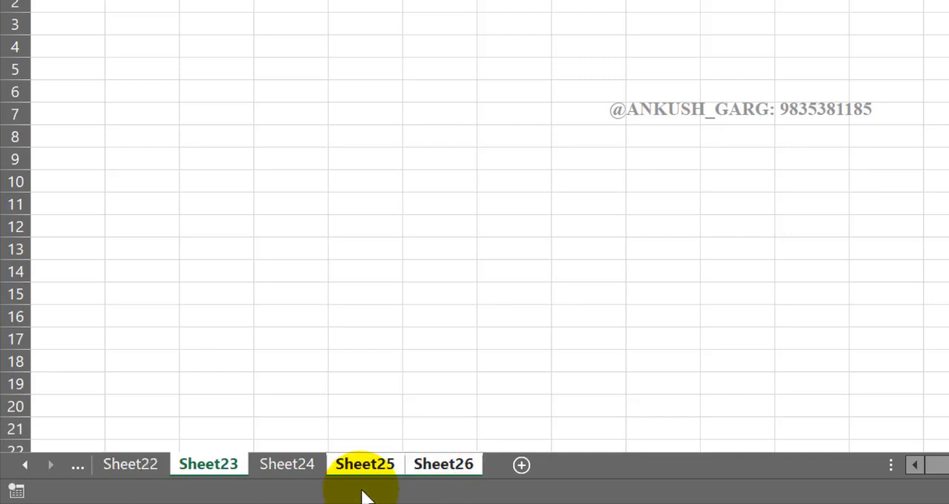
pyautogui.rightClick(442, 461)
pyautogui.click(496, 184)
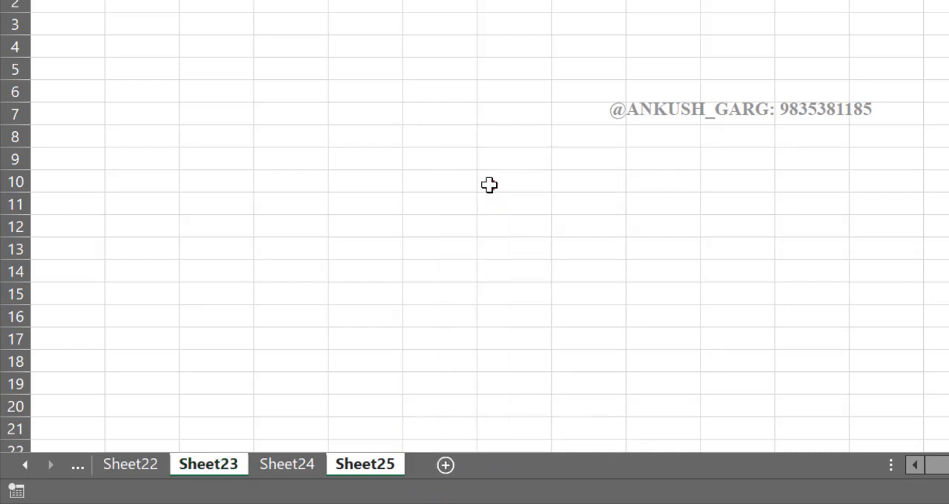
# Look through the remaining worksheets Sheet22, Sheet24 and JULY 2020
pyautogui.click(160, 465)
pyautogui.click(77, 464)
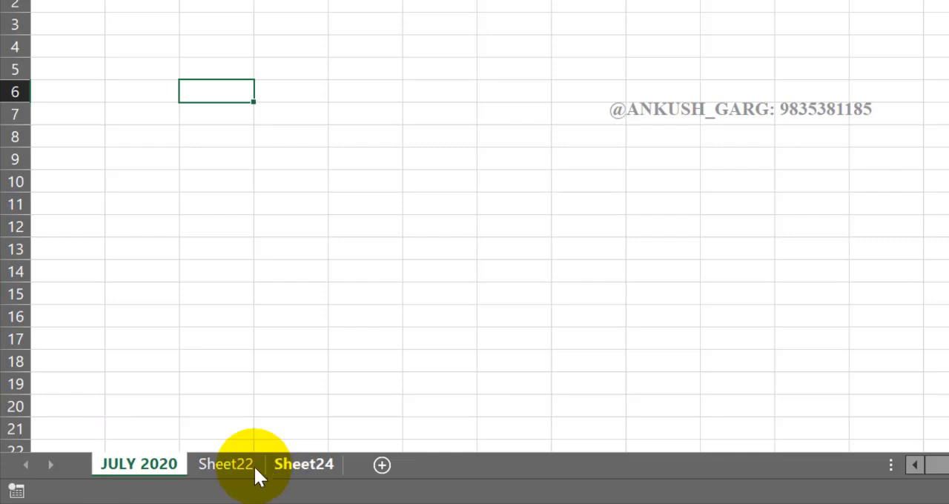
pyautogui.click(254, 466)
pyautogui.click(290, 465)
pyautogui.click(233, 463)
pyautogui.click(154, 466)
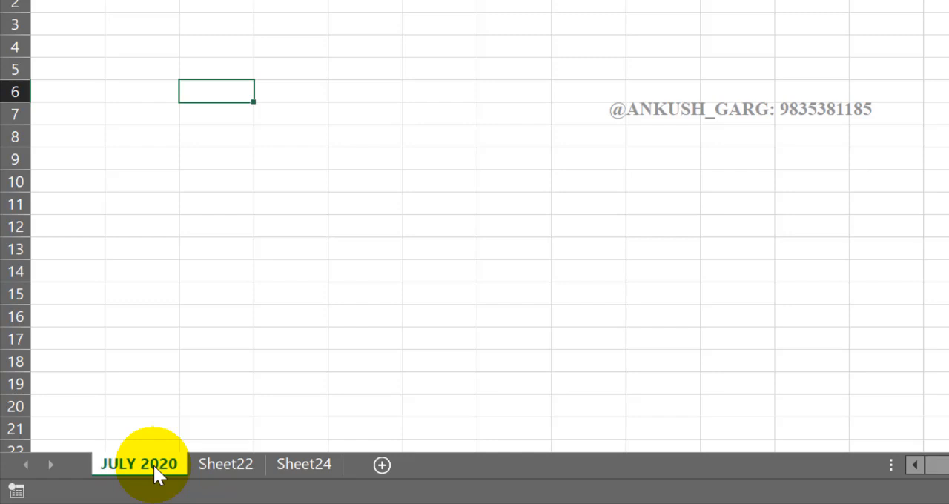
# Rename the Sheet22 worksheet to MARK REPORT
pyautogui.rightClick(229, 462)
pyautogui.click(213, 465)
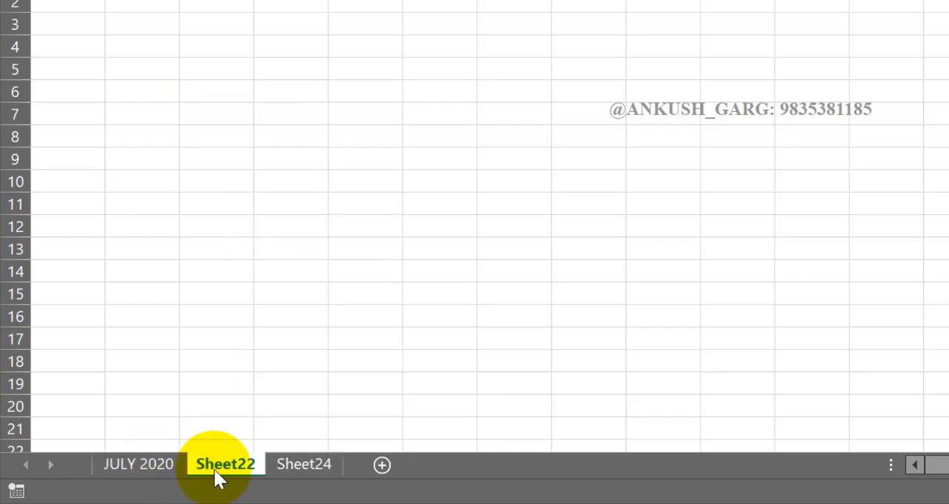
pyautogui.doubleClick(222, 464)
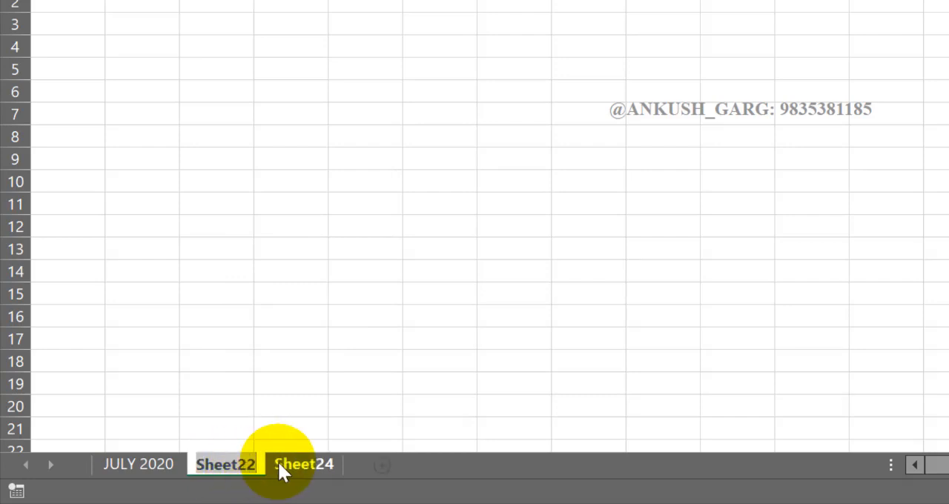
pyautogui.write('SDFSDFSD')
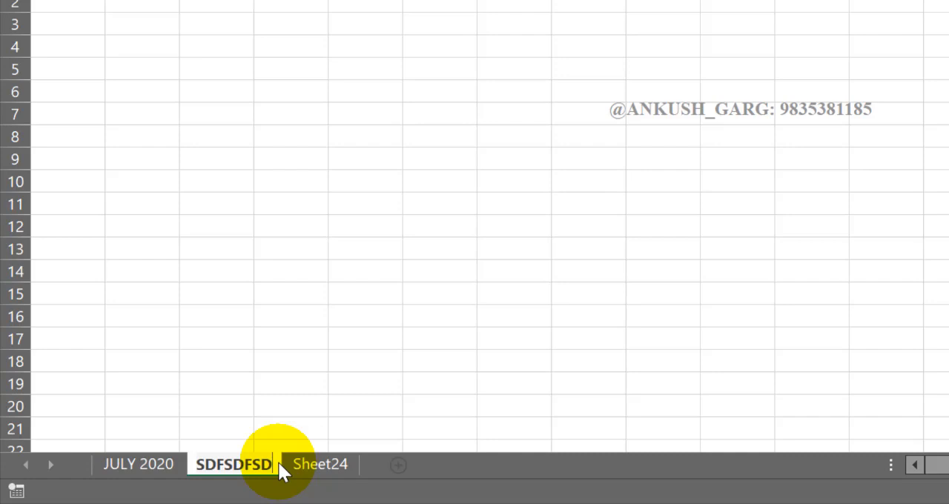
pyautogui.press('BackSpace')
pyautogui.press('BackSpace')
pyautogui.press('BackSpace')
pyautogui.press('BackSpace')
pyautogui.press('BackSpace')
pyautogui.press('BackSpace')
pyautogui.press('BackSpace')
pyautogui.press('BackSpace')
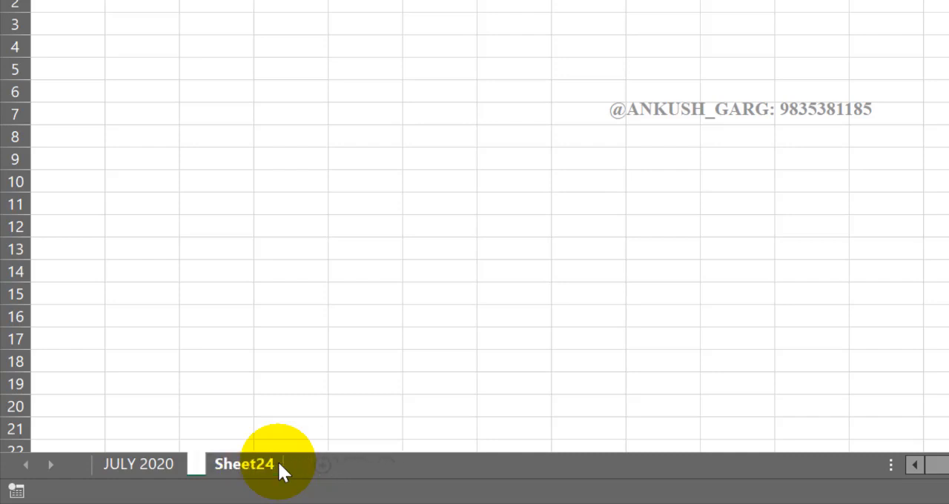
pyautogui.write('MARK REPORT')
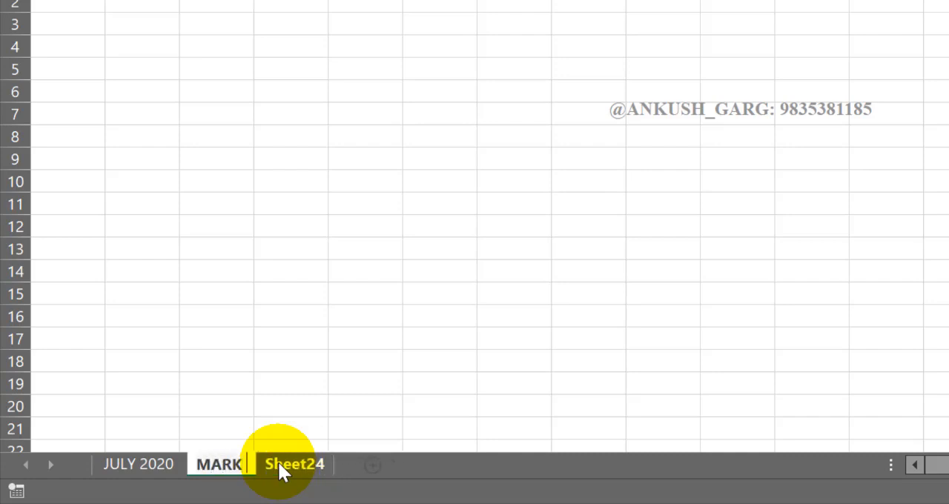
pyautogui.click(323, 413)
# Rename the Sheet24 worksheet to SALARY REPORT_2020
pyautogui.click(351, 464)
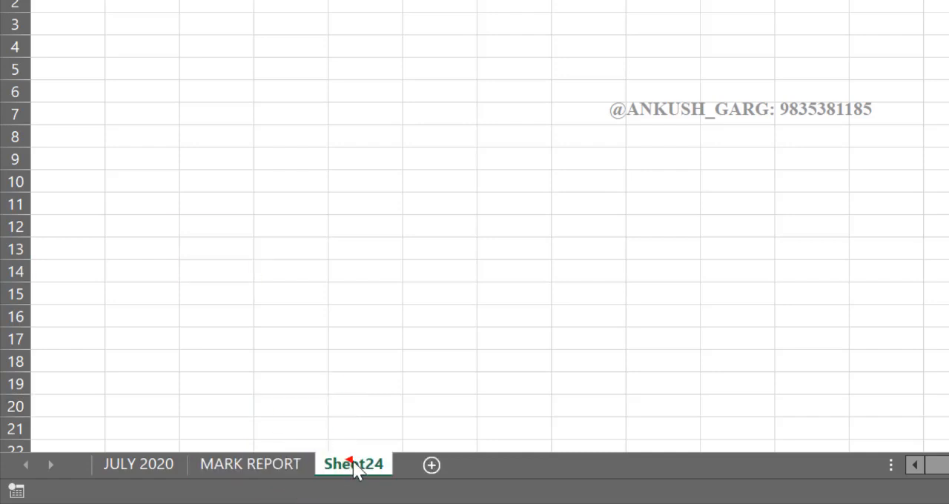
pyautogui.doubleClick(353, 465)
pyautogui.write('SALAR')
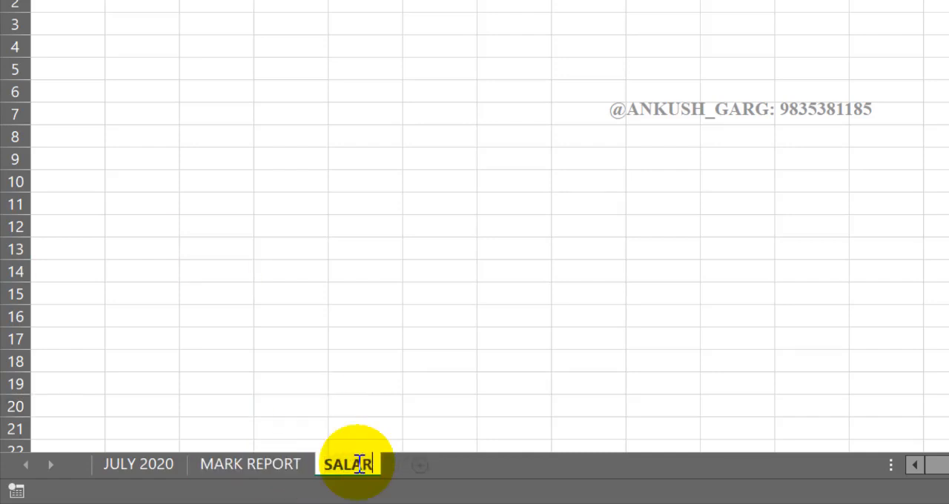
pyautogui.write('Y REPORT')
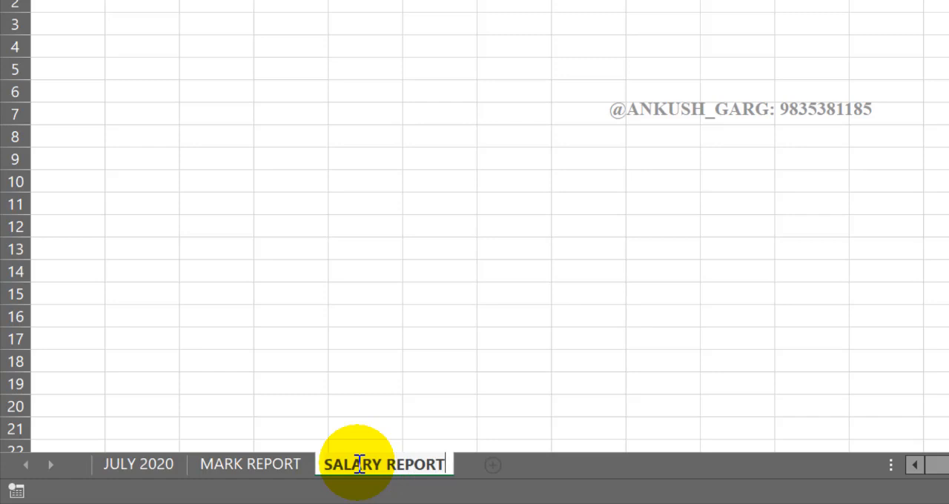
pyautogui.write(' 2020')
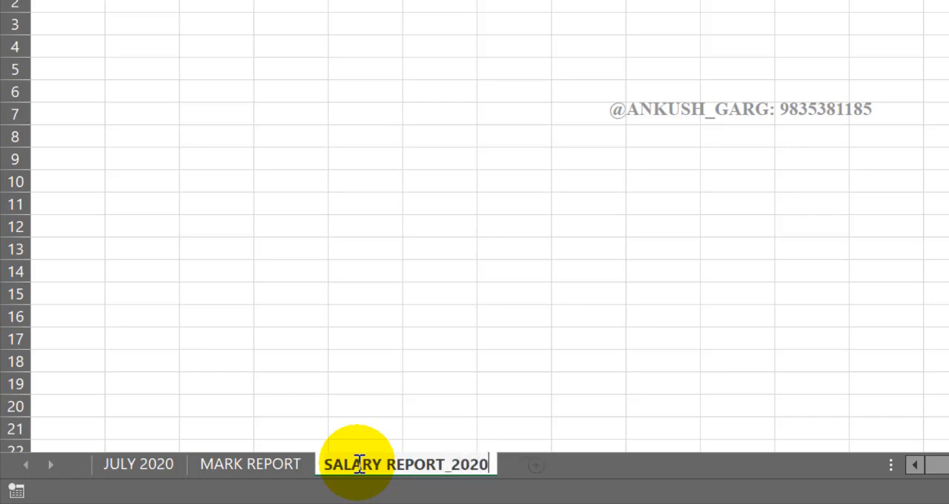
pyautogui.press('Return')
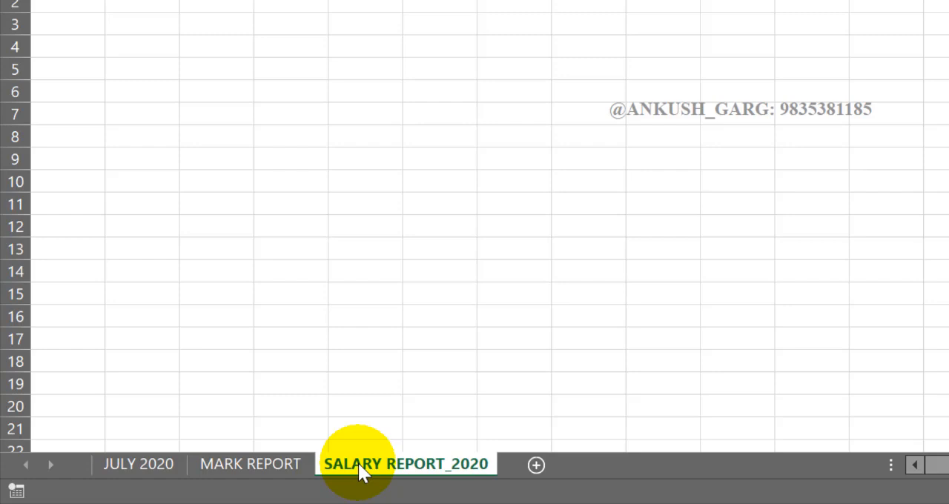
# Move the SALARY REPORT_2020 worksheet so it sits between JULY 2020 and MARK REPORT
pyautogui.click(264, 469)
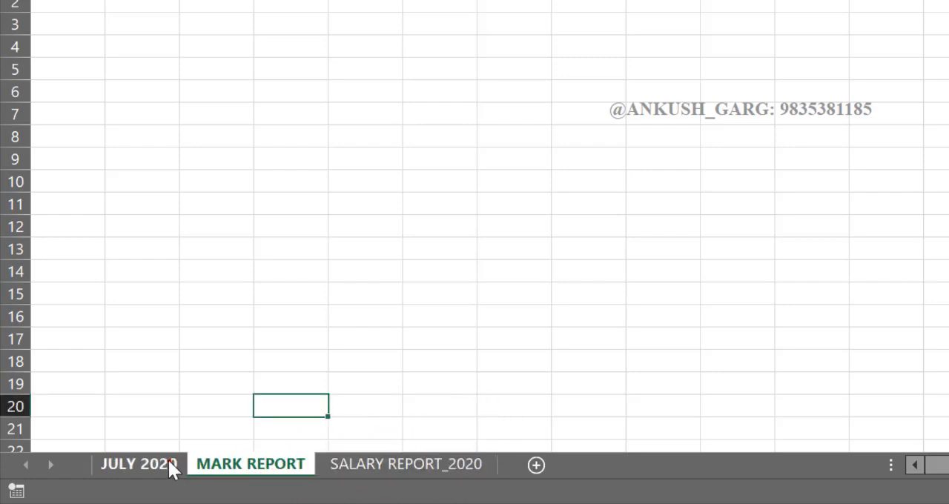
pyautogui.click(169, 462)
pyautogui.click(239, 467)
pyautogui.rightClick(389, 466)
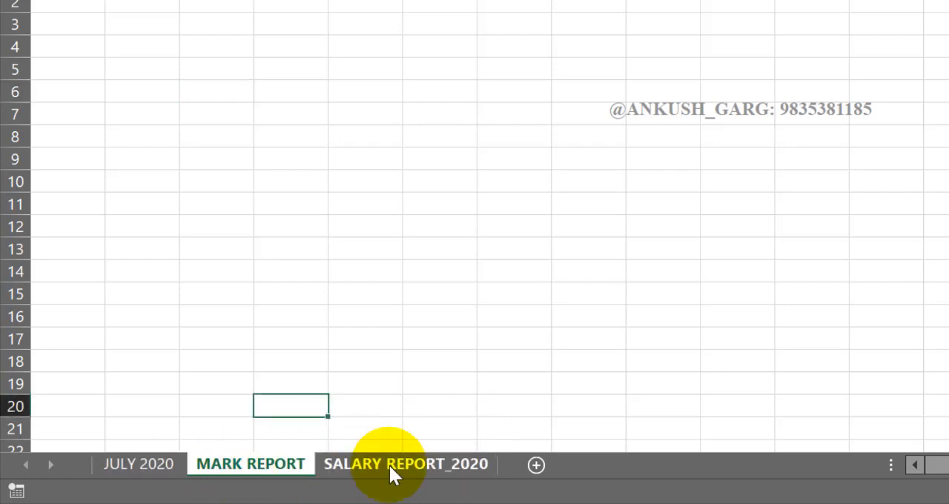
pyautogui.click(375, 466)
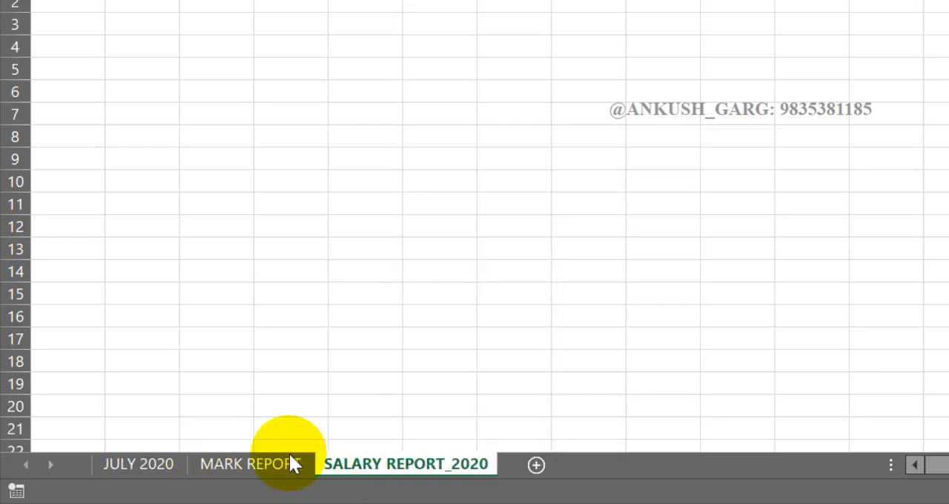
pyautogui.moveTo(354, 455)
pyautogui.mouseDown()
pyautogui.moveTo(251, 424)
pyautogui.moveTo(159, 454)
pyautogui.moveTo(424, 419)
pyautogui.moveTo(456, 443)
pyautogui.mouseUp()
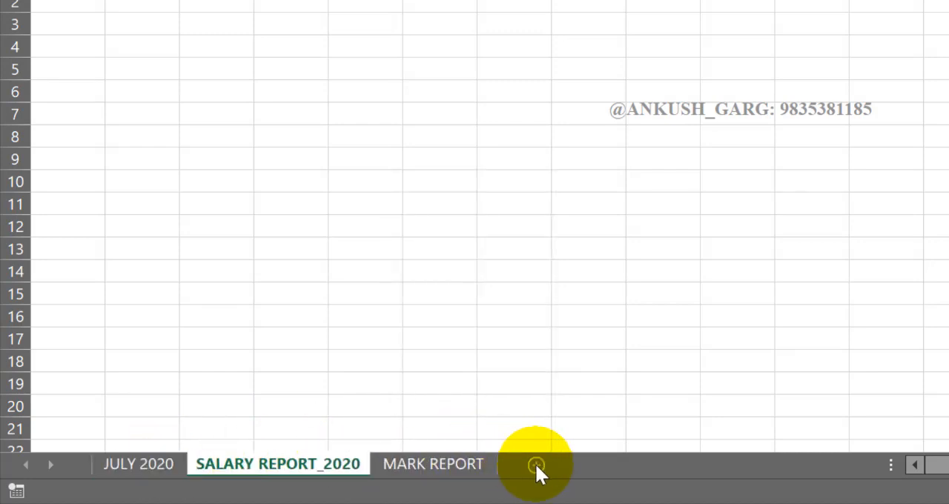
# Examine the list of all worksheets in the workbook and the available file commands, leaving both without choosing anything
pyautogui.rightClick(33, 468)
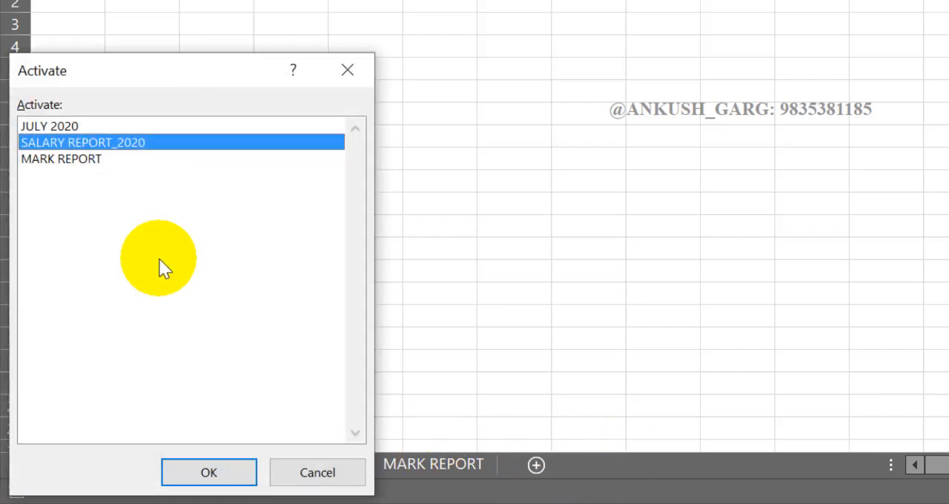
pyautogui.click(335, 472)
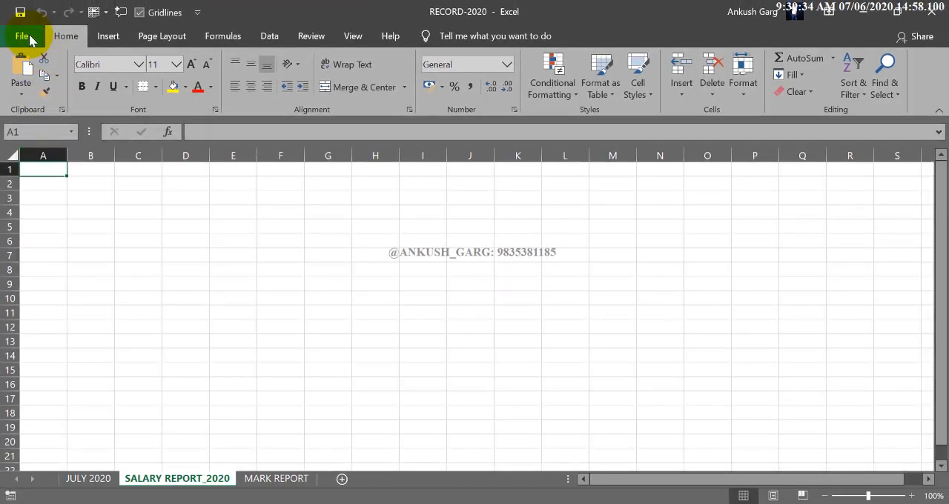
pyautogui.click(27, 40)
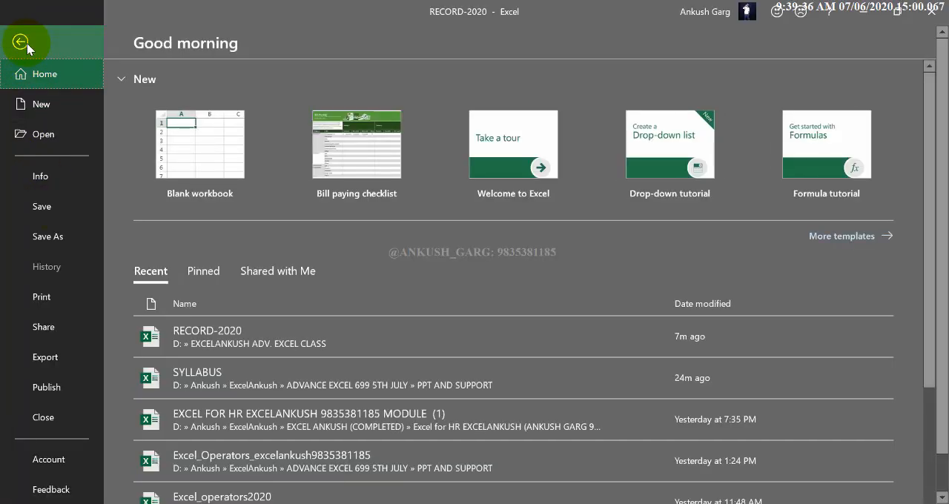
pyautogui.click(22, 39)
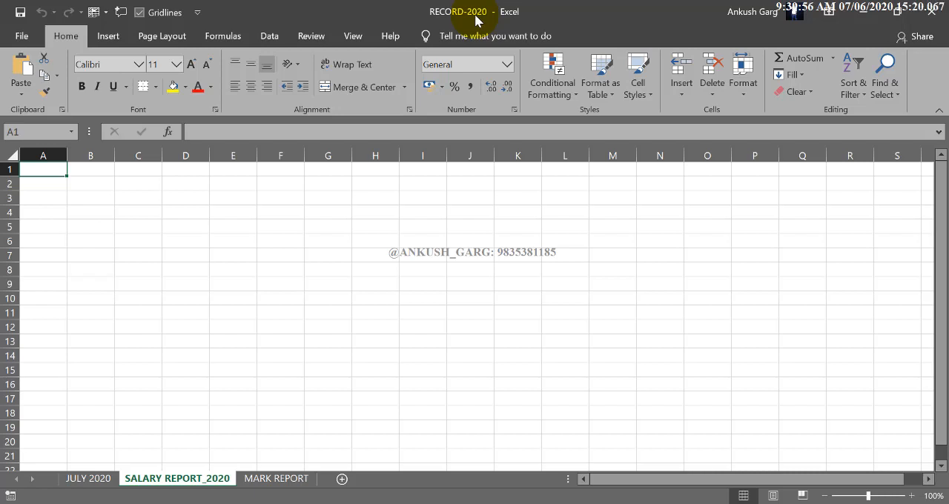
# Close the RECORD-2020 workbook and save its changes
pyautogui.click(317, 255)
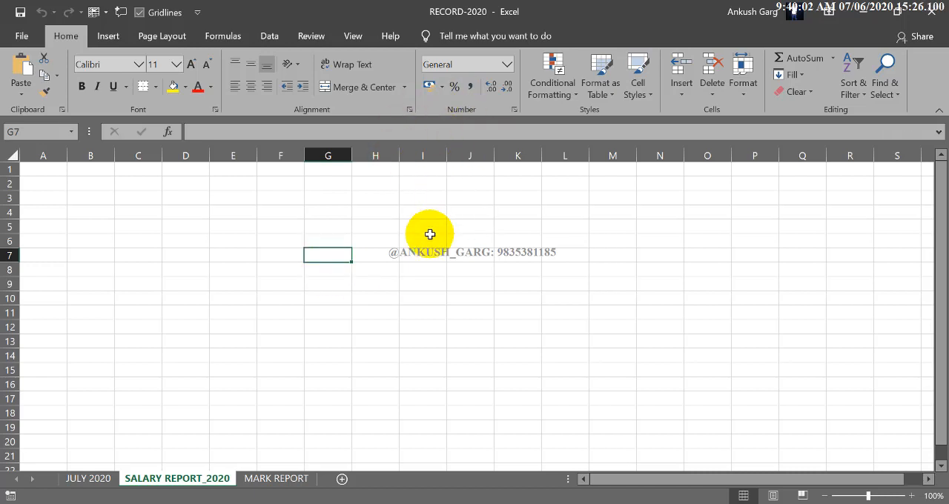
pyautogui.hotkey('ctrl', 'w')
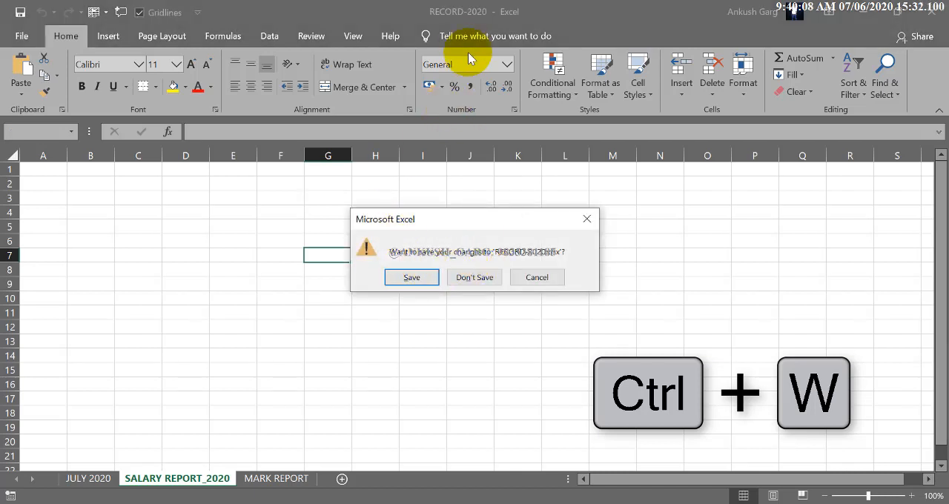
pyautogui.click(414, 278)
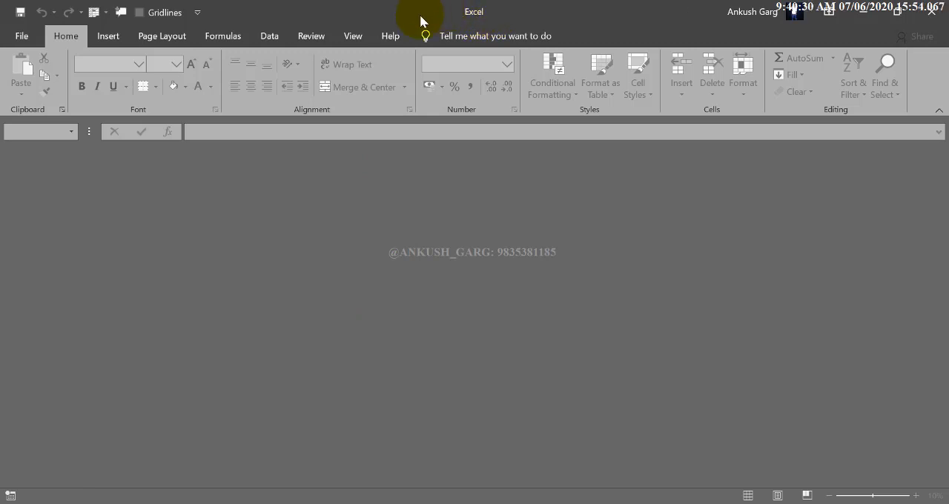
# Create a new blank workbook
pyautogui.hotkey('ctrl', 'n')
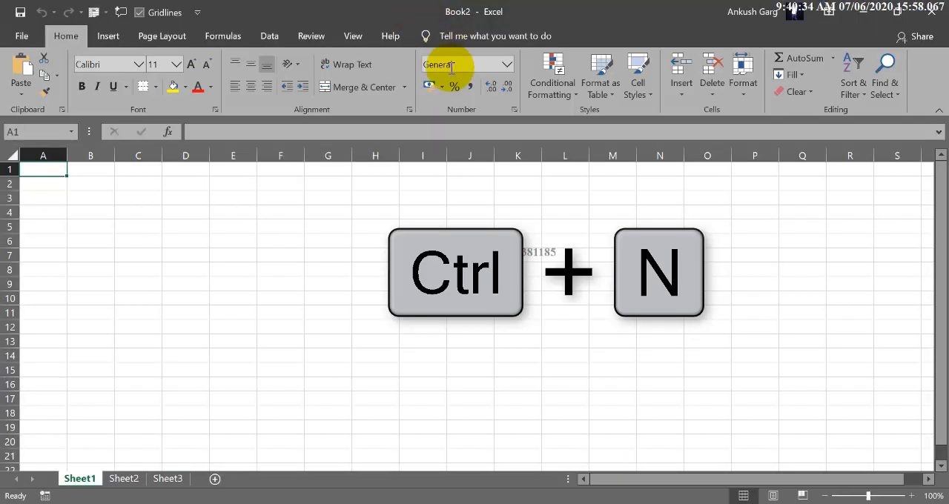
pyautogui.click(437, 211)
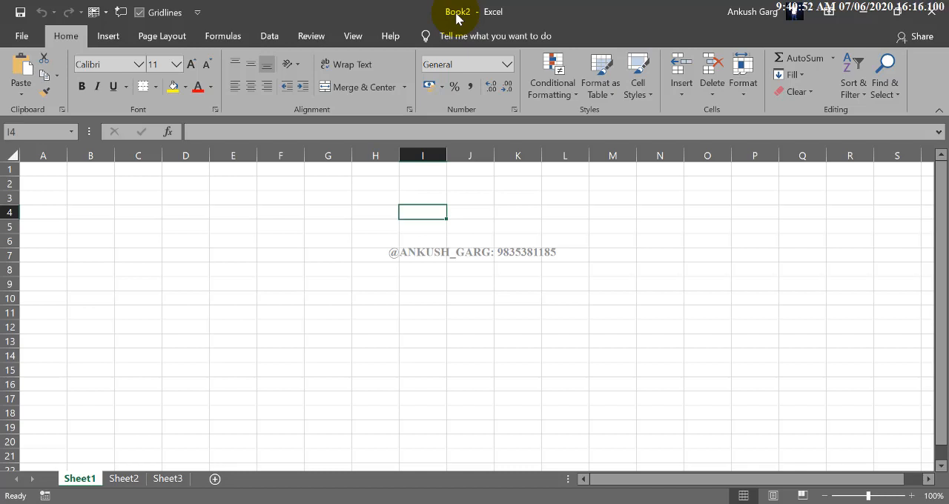
pyautogui.click(21, 36)
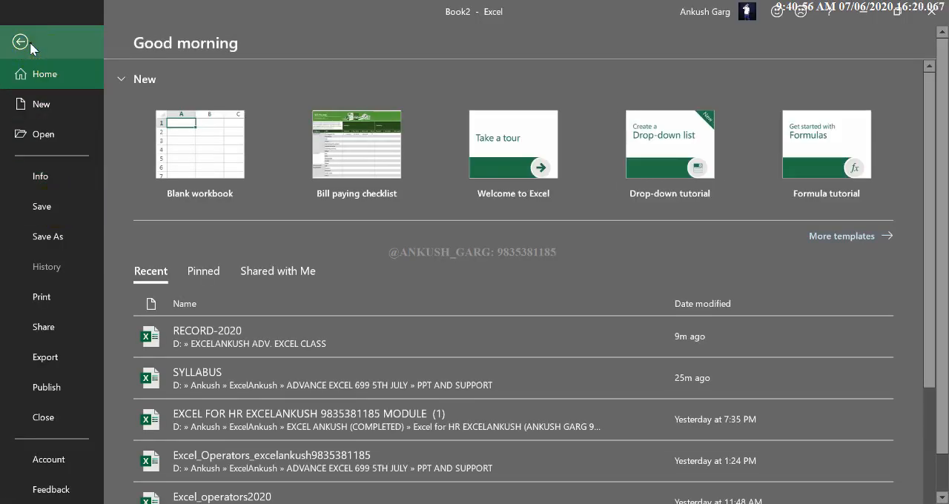
pyautogui.click(22, 42)
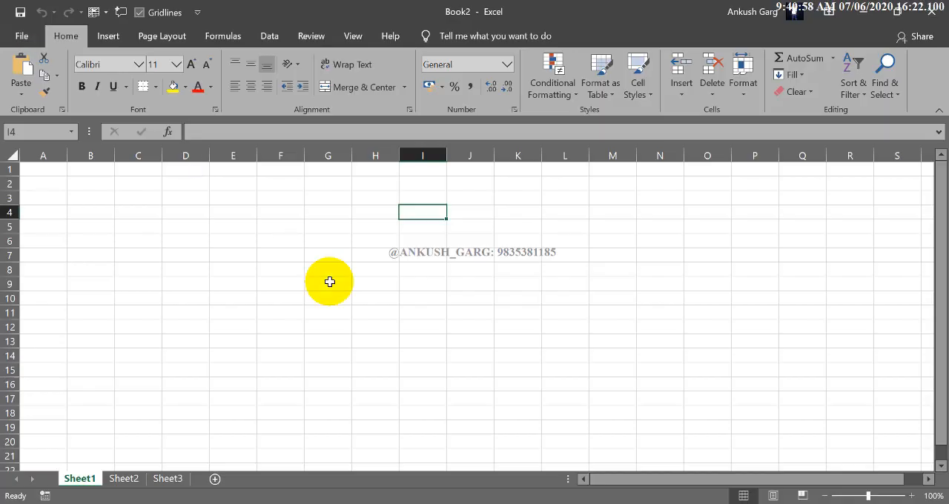
# Start saving the new workbook and browse to the EXCELANKUSH ADV. EXCEL CLASS folder on New Volume (D:)
pyautogui.hotkey('ctrl', 's')
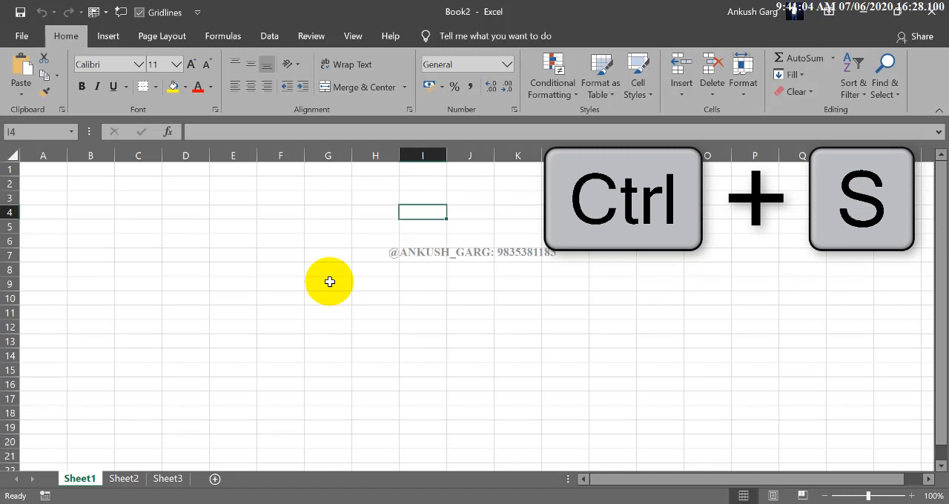
pyautogui.click(330, 282)
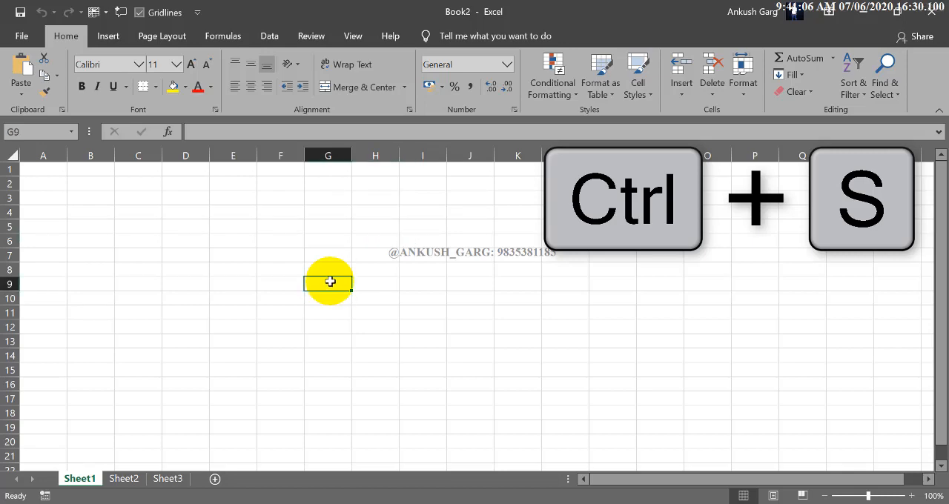
pyautogui.click(28, 35)
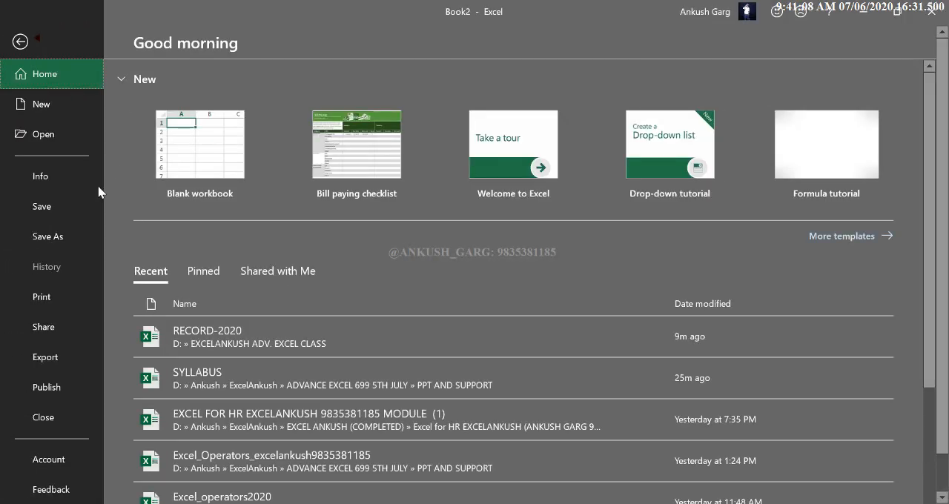
pyautogui.click(54, 209)
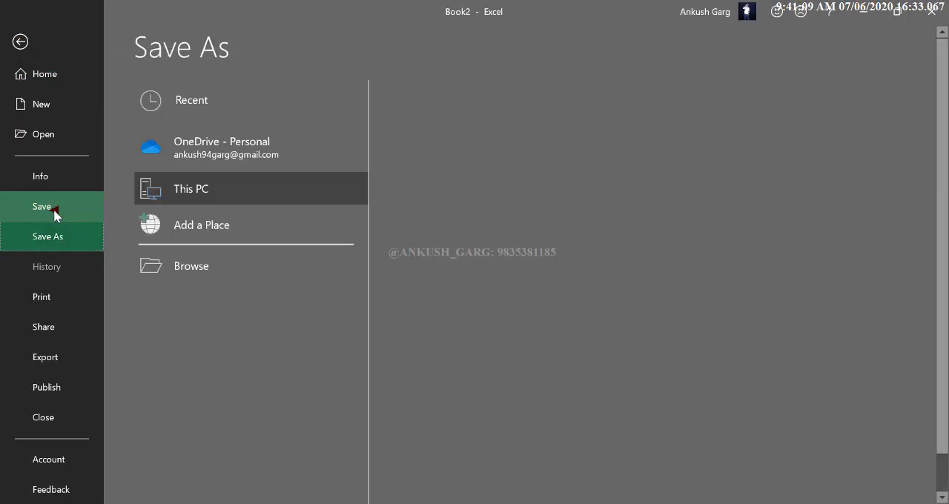
pyautogui.click(221, 268)
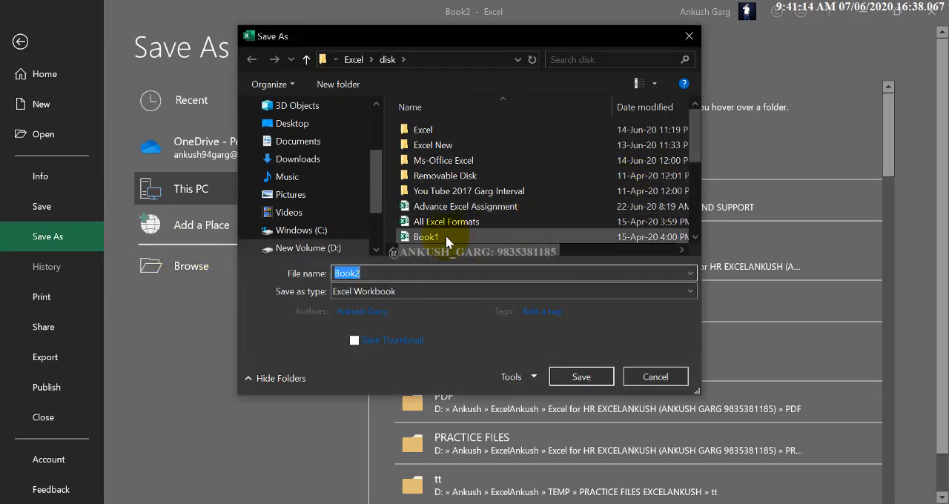
pyautogui.click(328, 250)
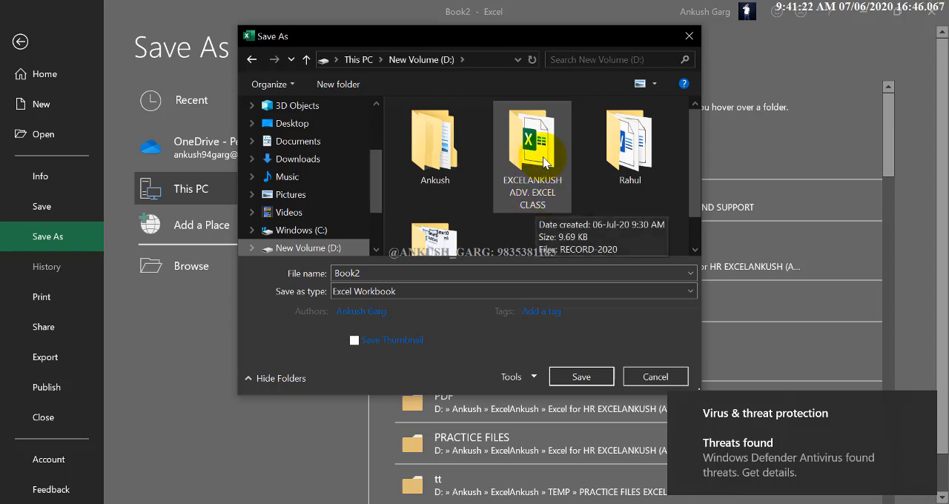
pyautogui.doubleClick(539, 194)
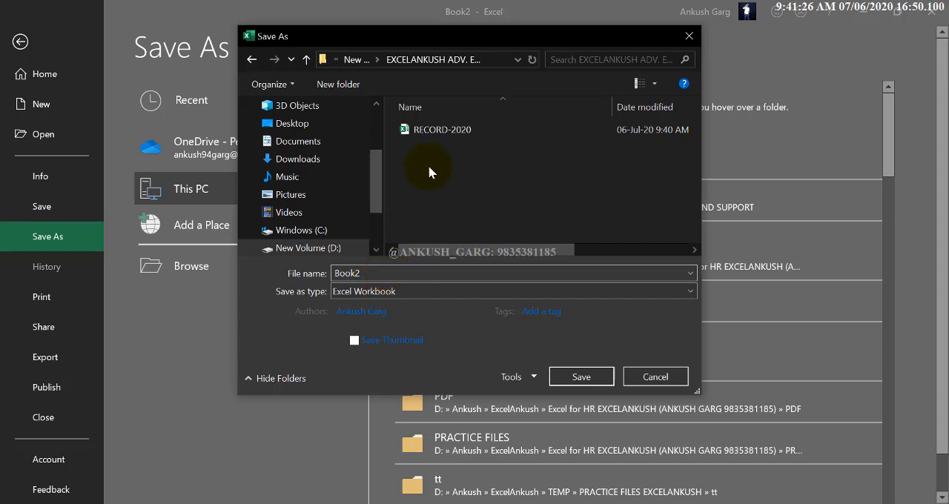
# Name the file RECORD-2020-2 and save it as an Excel Workbook
pyautogui.doubleClick(386, 273)
pyautogui.write('RECORD')
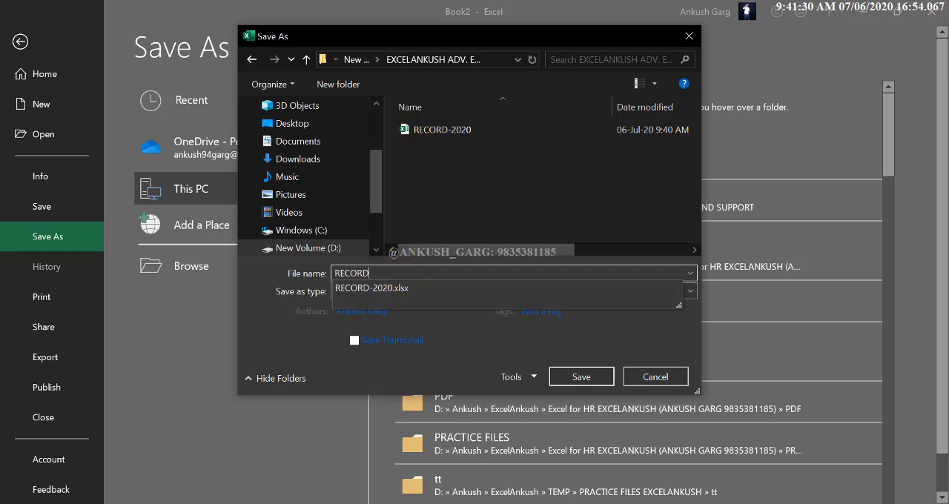
pyautogui.write('-2020-2')
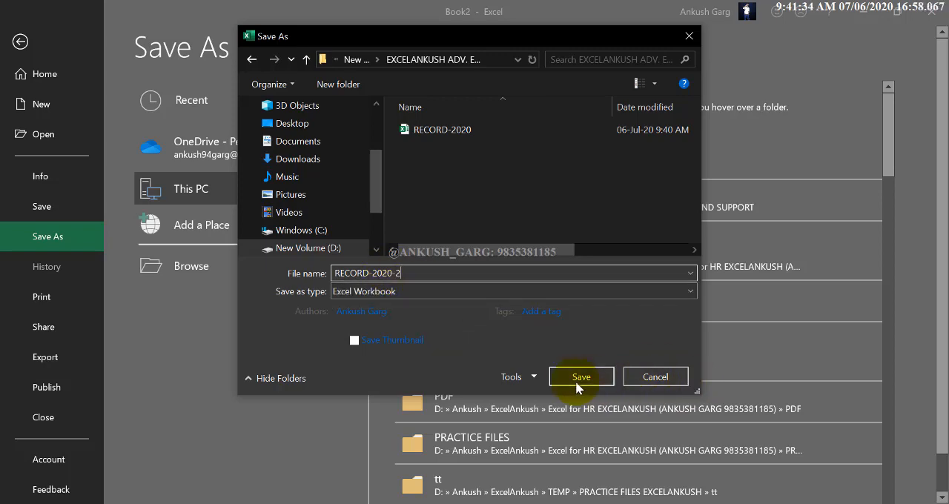
pyautogui.click(578, 383)
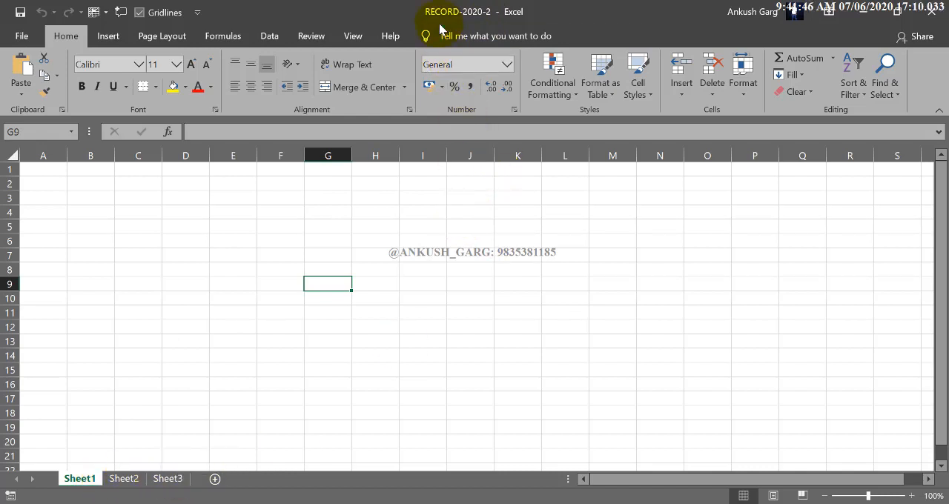
# Enter the headings S.NO in cell A1 and NAME OF THE CANDIDATES in cell B1
pyautogui.click(425, 243)
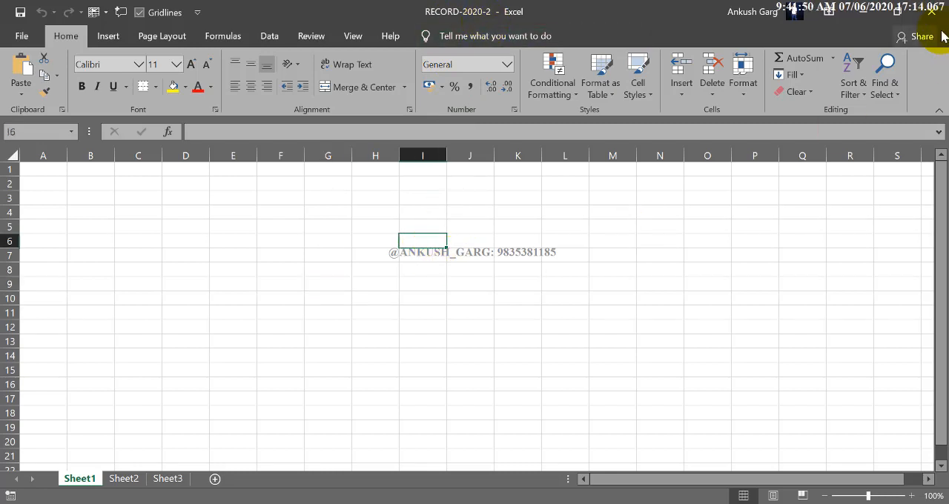
pyautogui.click(423, 294)
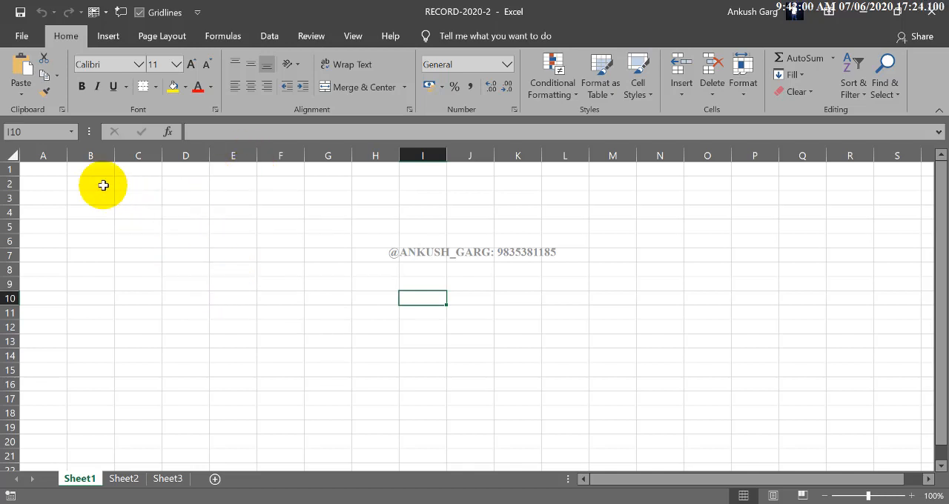
pyautogui.click(59, 171)
pyautogui.write('S.NO')
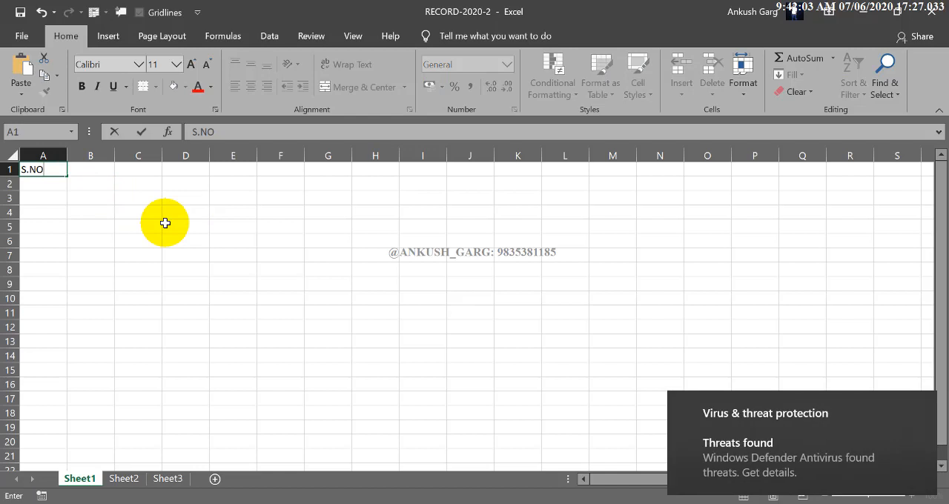
pyautogui.press('Tab')
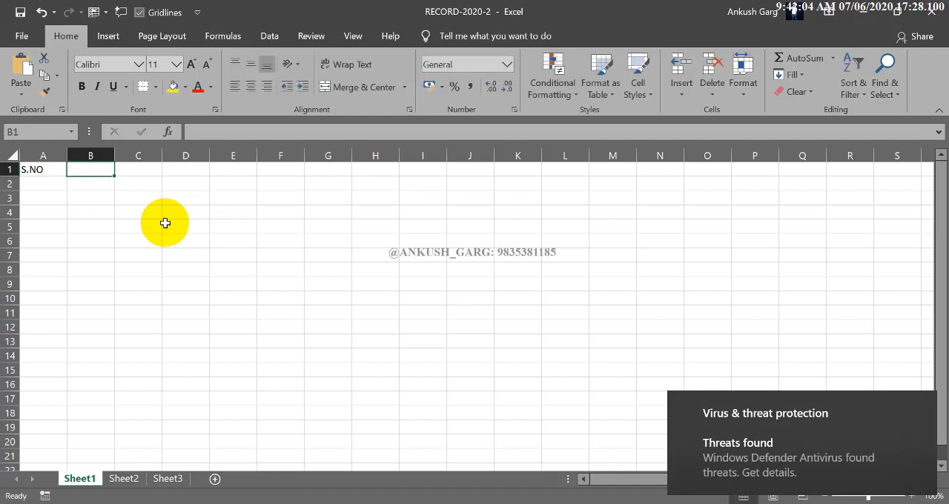
pyautogui.write('NAME OF THE CANDIDATES')
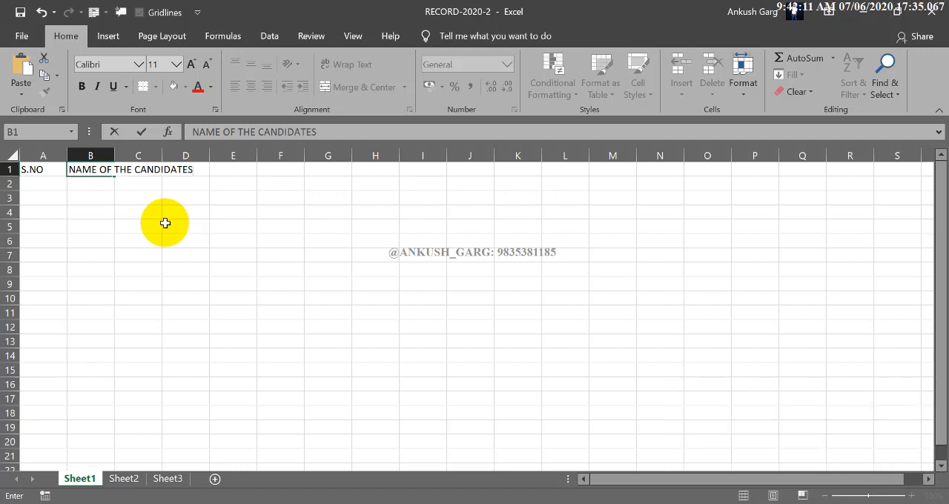
pyautogui.click(165, 222)
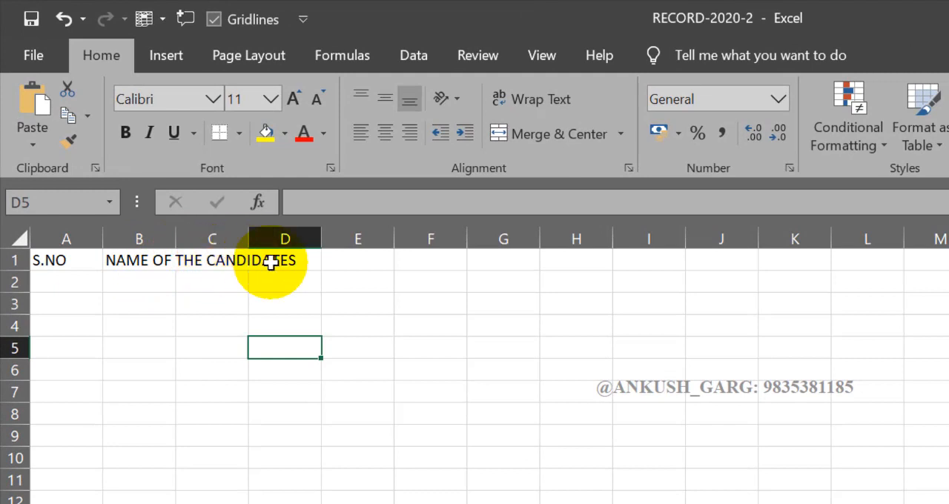
# Narrow column A slightly and widen column B slightly
pyautogui.click(140, 237)
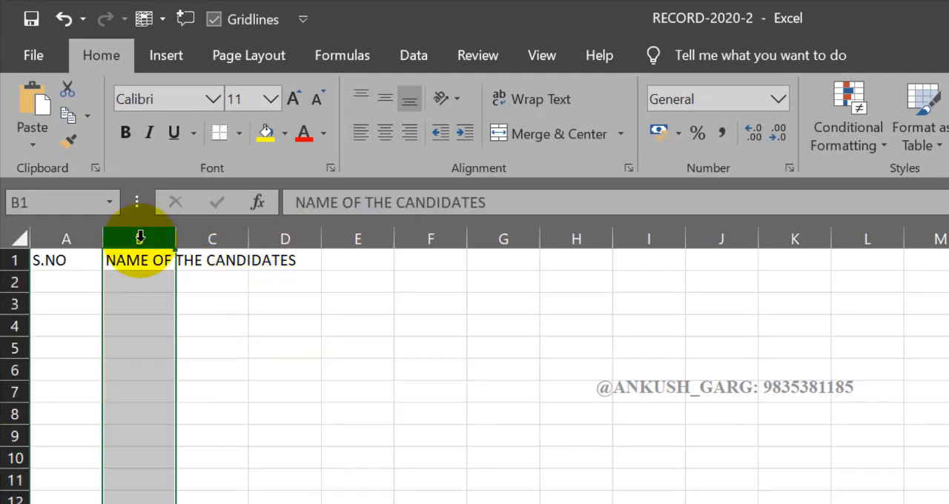
pyautogui.click(84, 238)
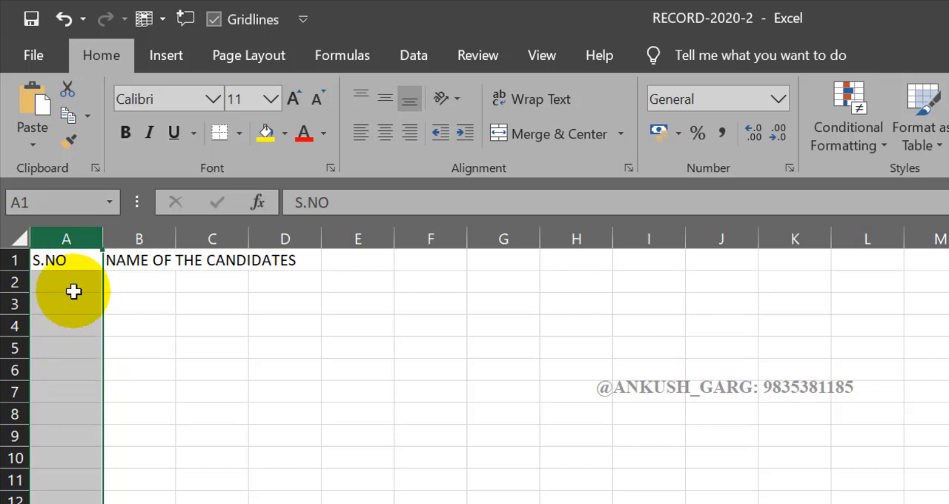
pyautogui.click(132, 291)
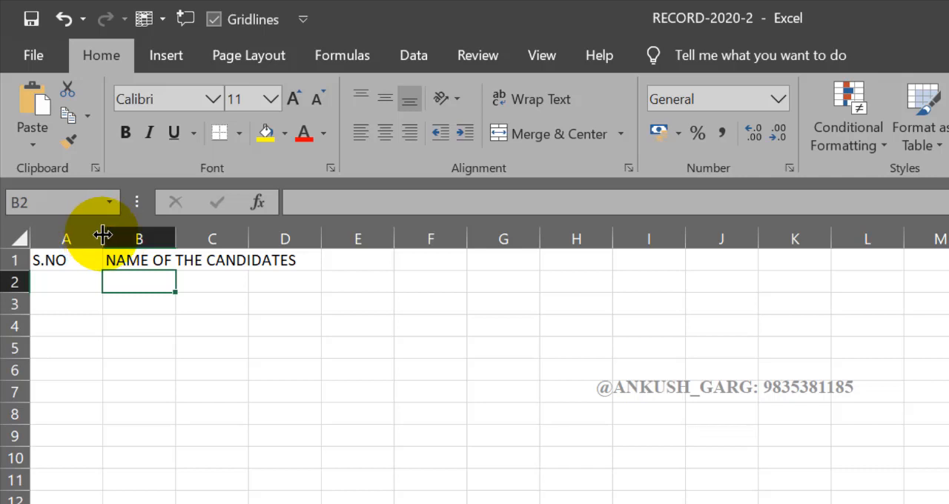
pyautogui.moveTo(103, 235)
pyautogui.mouseDown()
pyautogui.moveTo(85, 235)
pyautogui.moveTo(321, 235)
pyautogui.moveTo(93, 235)
pyautogui.mouseUp()
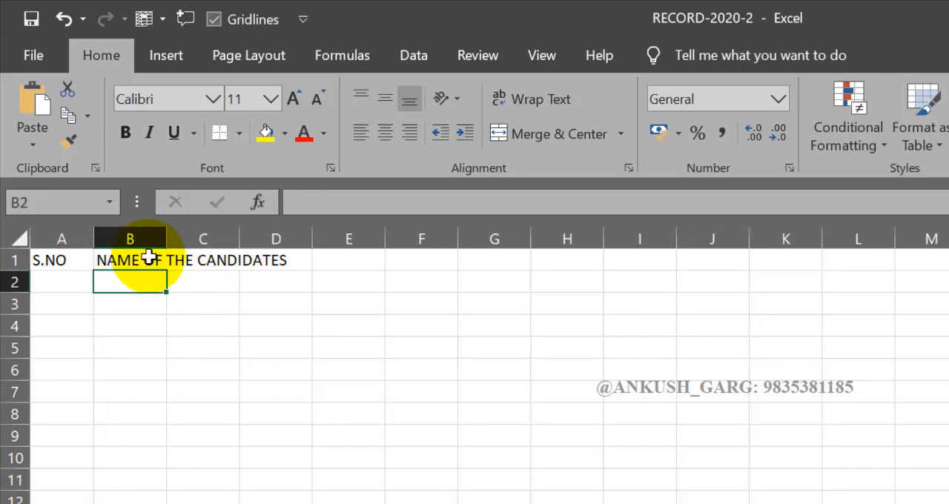
pyautogui.moveTo(166, 238)
pyautogui.mouseDown()
pyautogui.moveTo(304, 239)
pyautogui.moveTo(173, 240)
pyautogui.mouseUp()
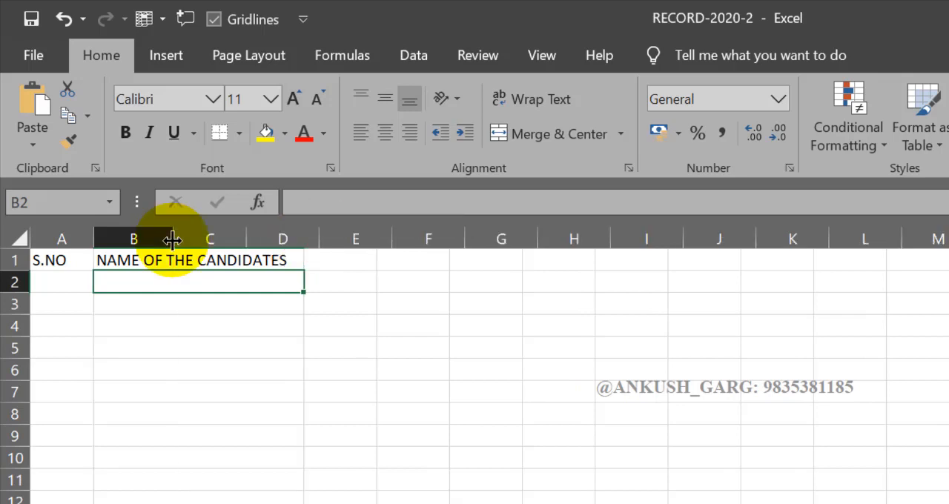
# Compare the contents of cells B1, C1 and D1 to check which cell holds the overflowing heading
pyautogui.click(229, 366)
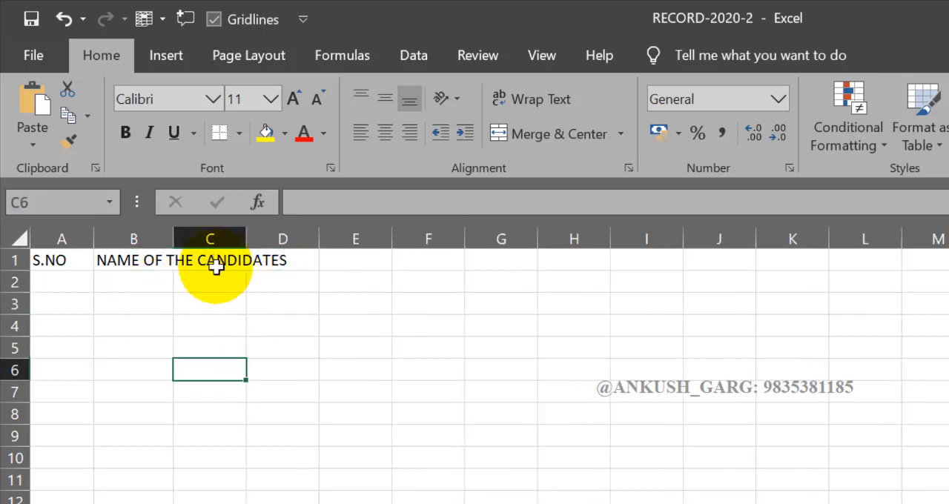
pyautogui.click(214, 264)
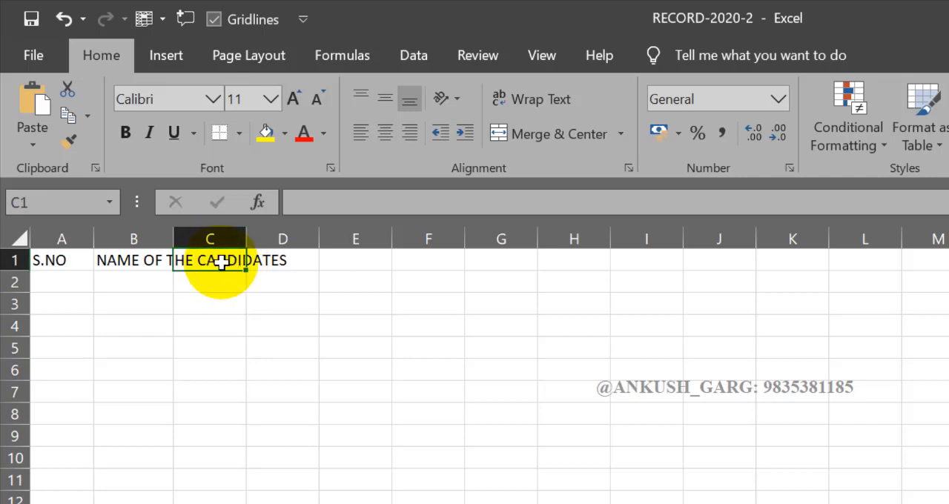
pyautogui.click(279, 264)
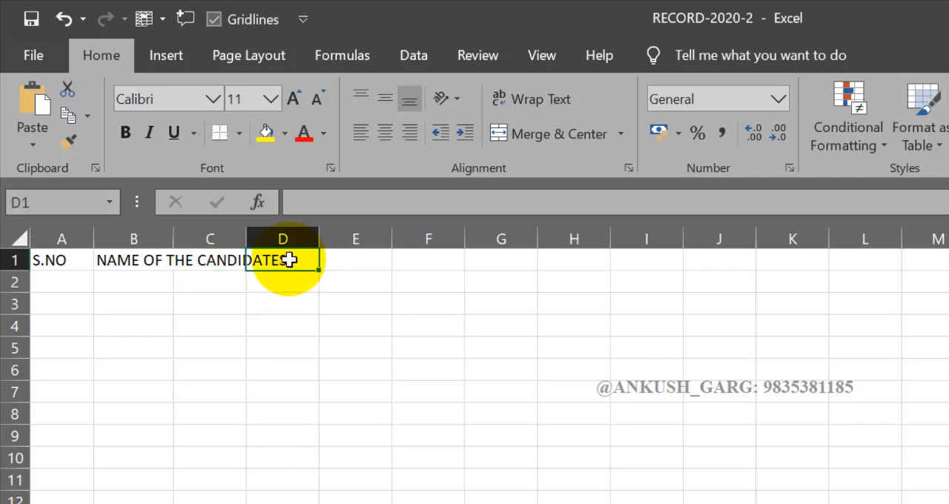
pyautogui.click(147, 265)
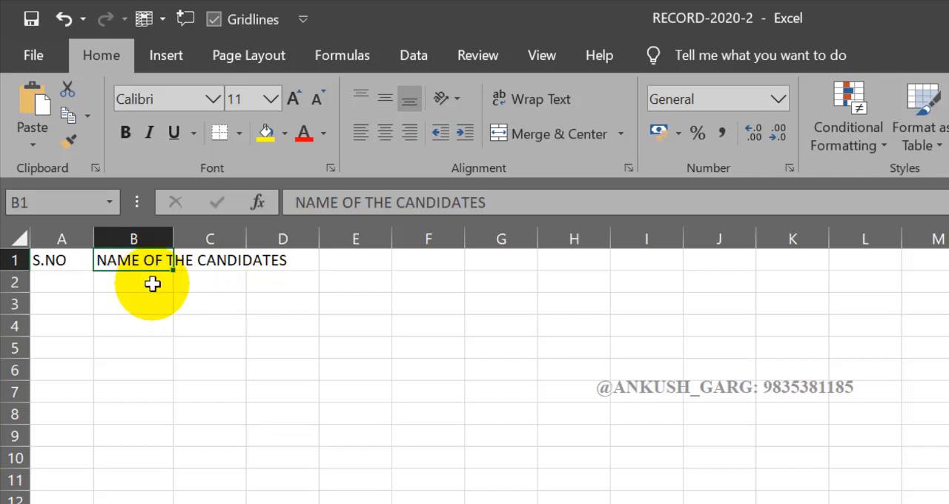
pyautogui.click(301, 263)
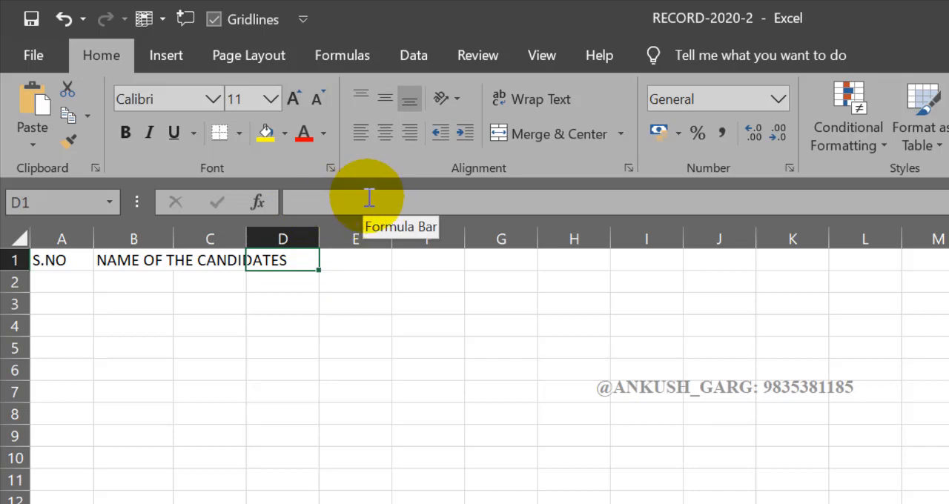
pyautogui.click(236, 261)
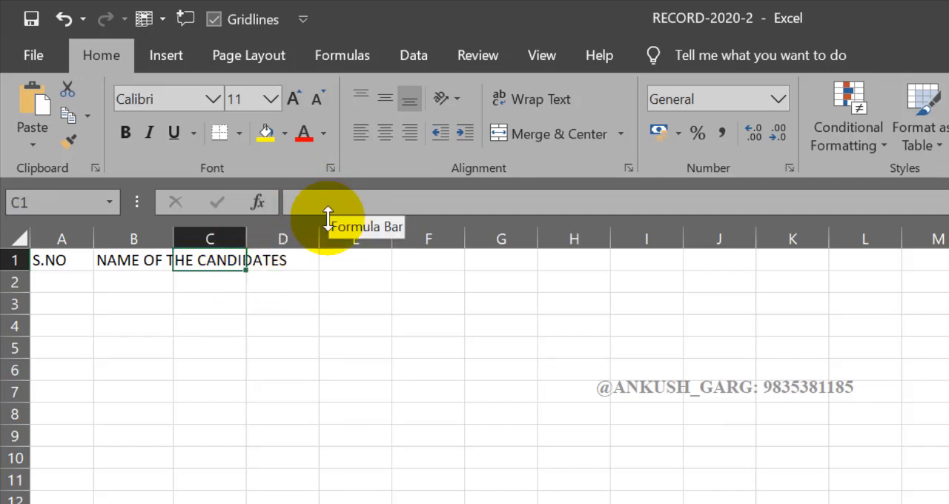
pyautogui.click(154, 261)
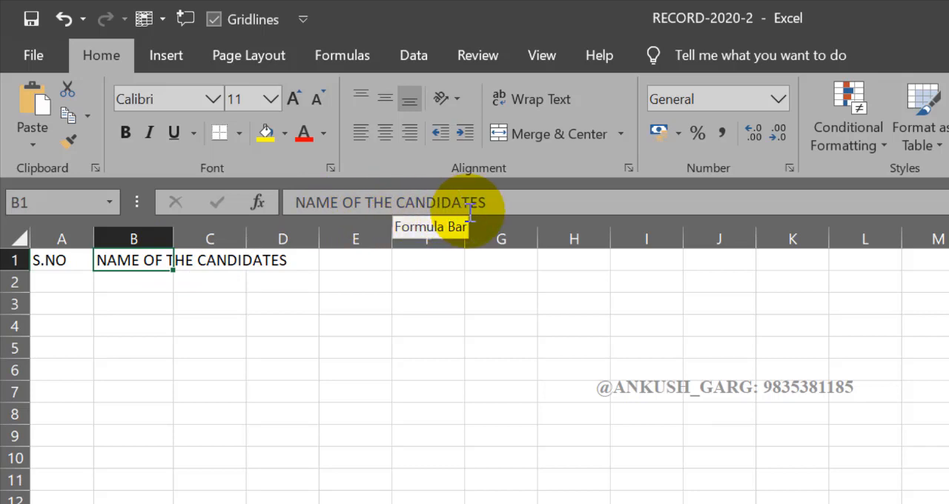
pyautogui.click(234, 261)
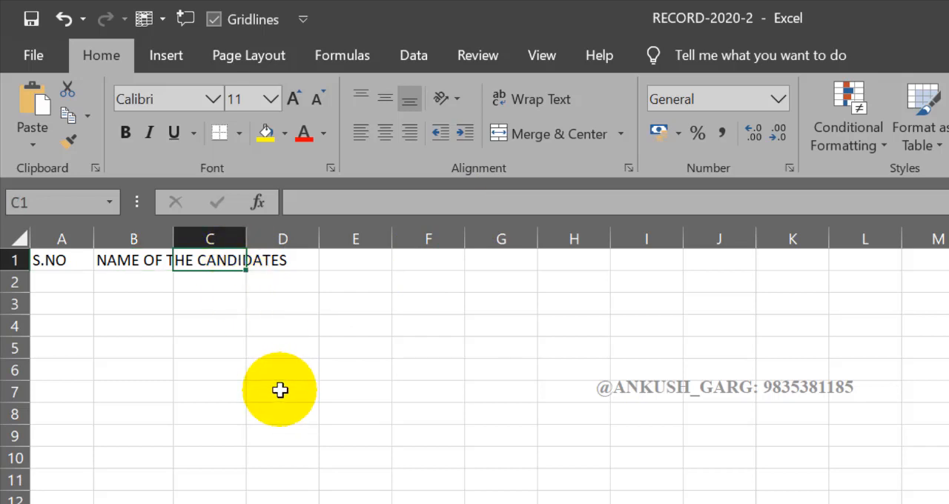
pyautogui.click(152, 260)
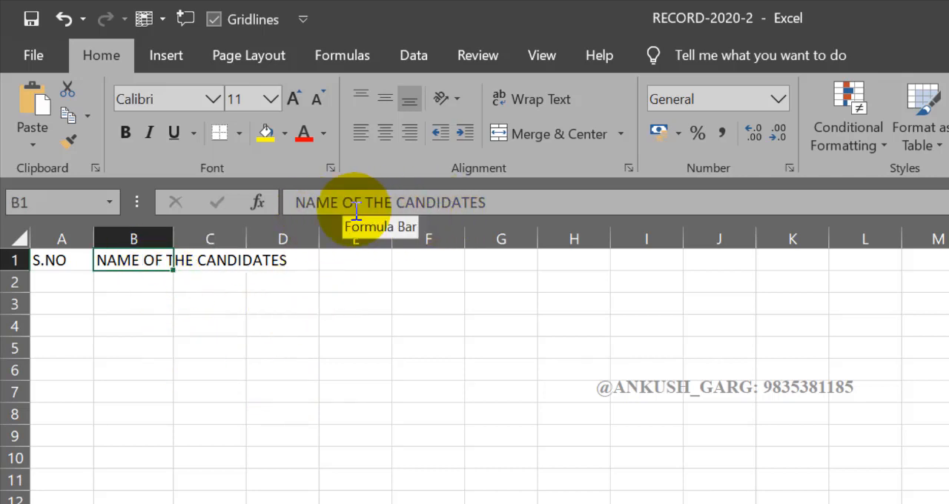
pyautogui.click(239, 263)
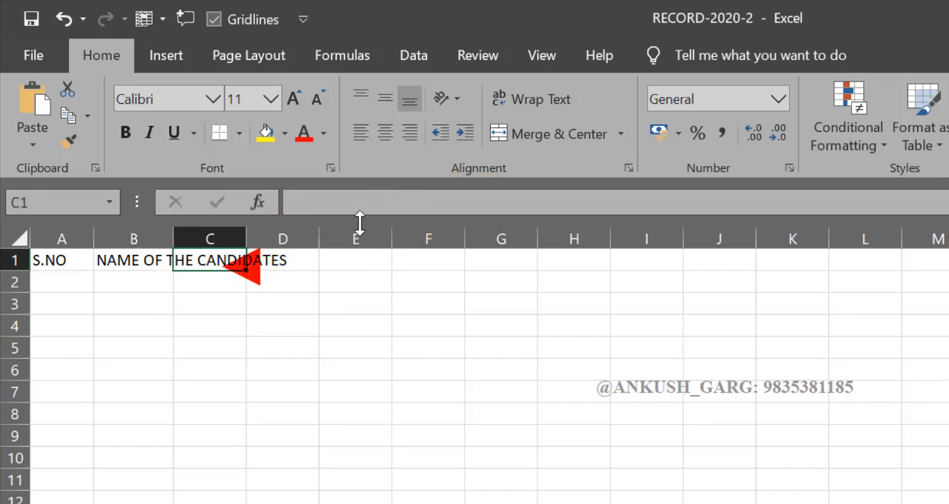
pyautogui.click(286, 266)
pyautogui.click(159, 261)
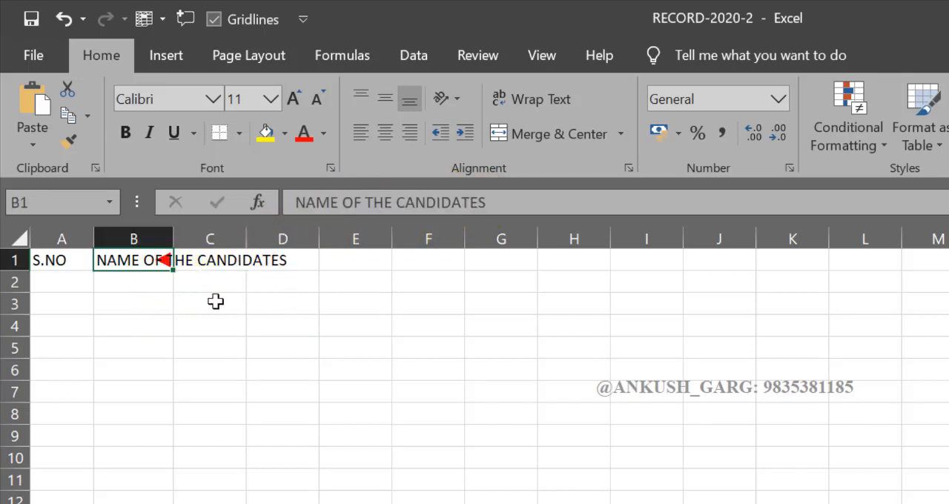
# Widen column B to fit its heading and enter the heading REMARKS in cell C1
pyautogui.moveTo(173, 239); pyautogui.dragTo(309, 238)
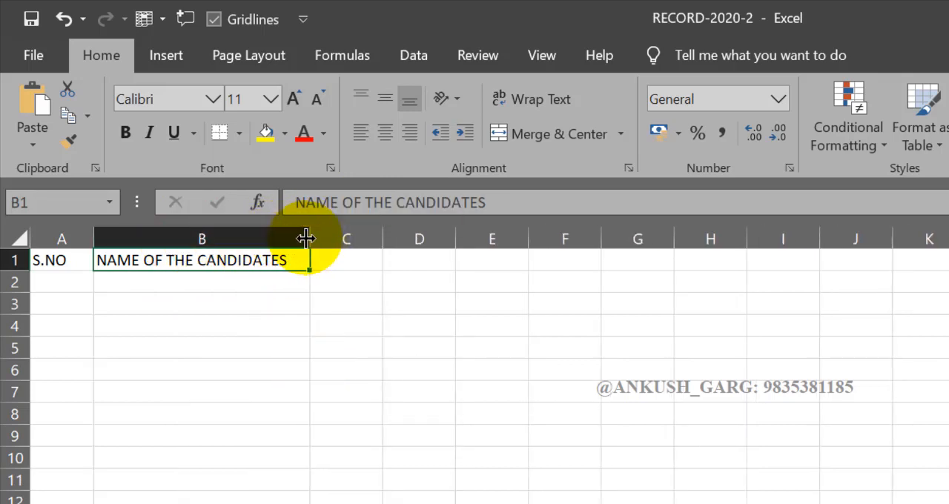
pyautogui.click(361, 268)
pyautogui.write('RE')
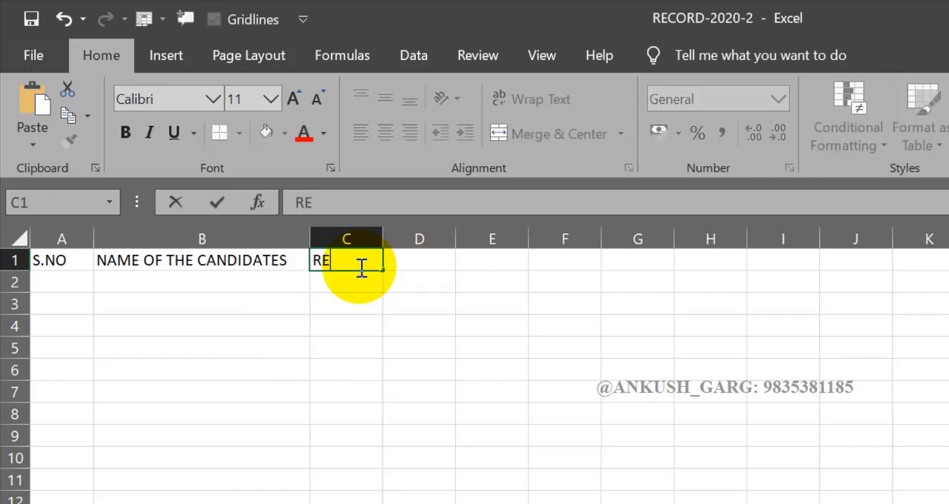
pyautogui.write('MARKS')
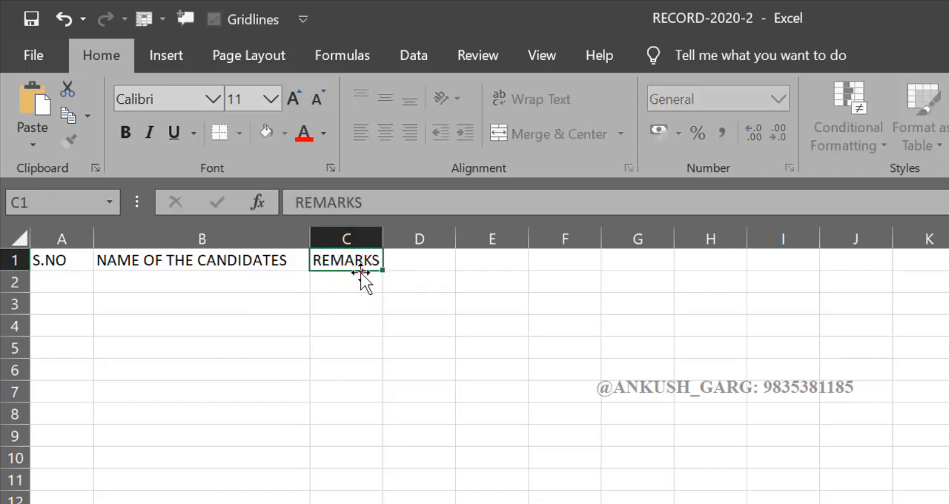
pyautogui.press('Return')
pyautogui.press('Return')
# Widen column C and enter the heading MOBILE NO. in cell D1
pyautogui.moveTo(384, 239); pyautogui.dragTo(443, 237)
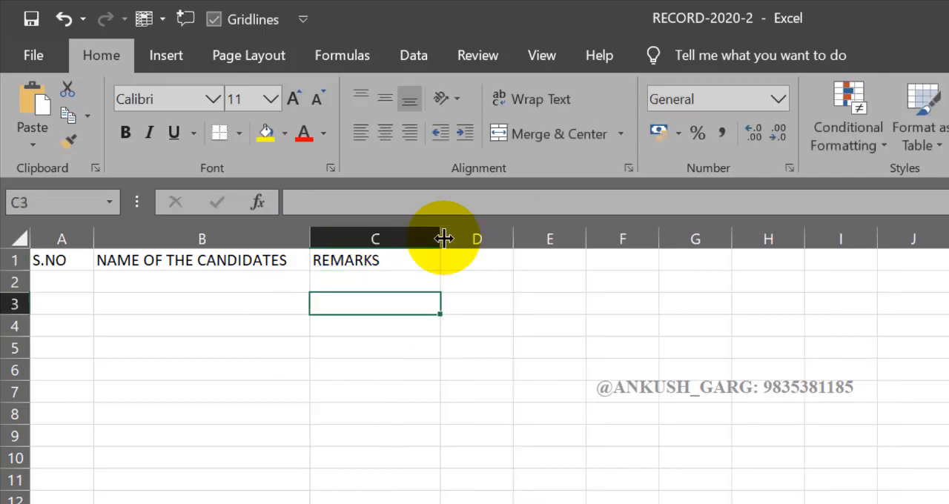
pyautogui.click(482, 257)
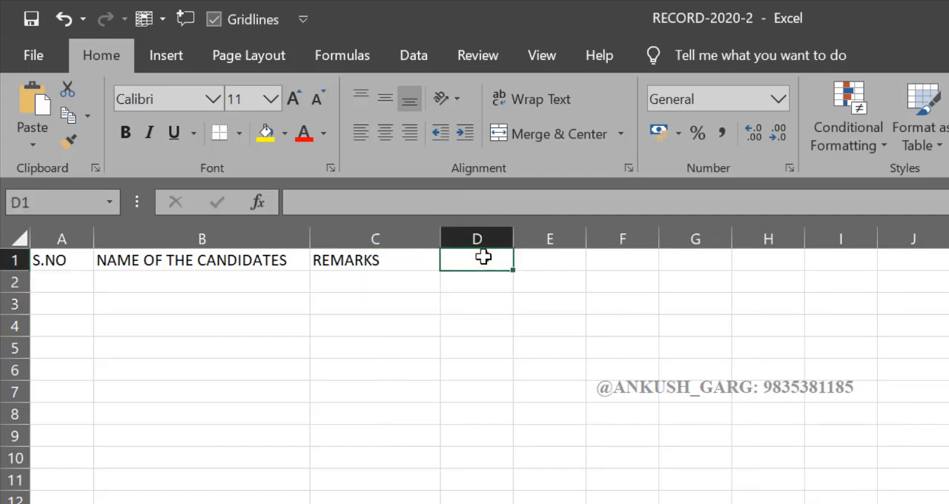
pyautogui.write('MOBILE')
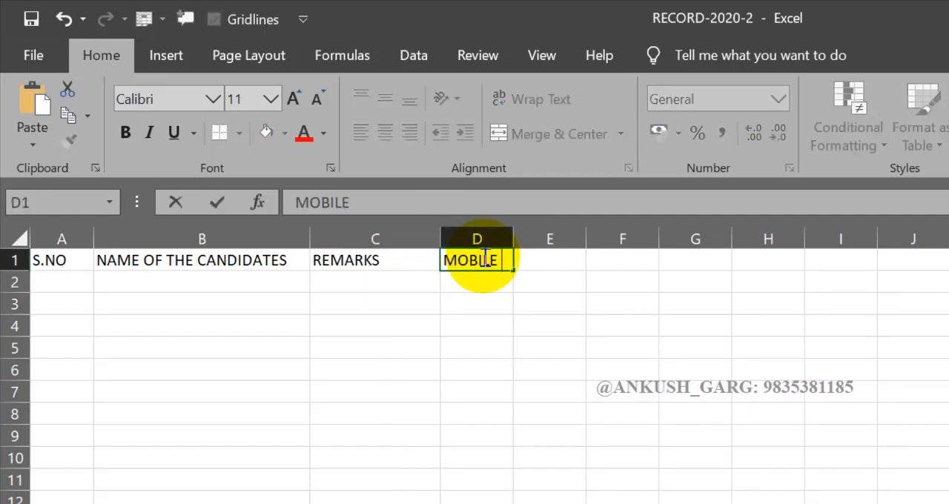
pyautogui.write(' NO.')
pyautogui.click(485, 353)
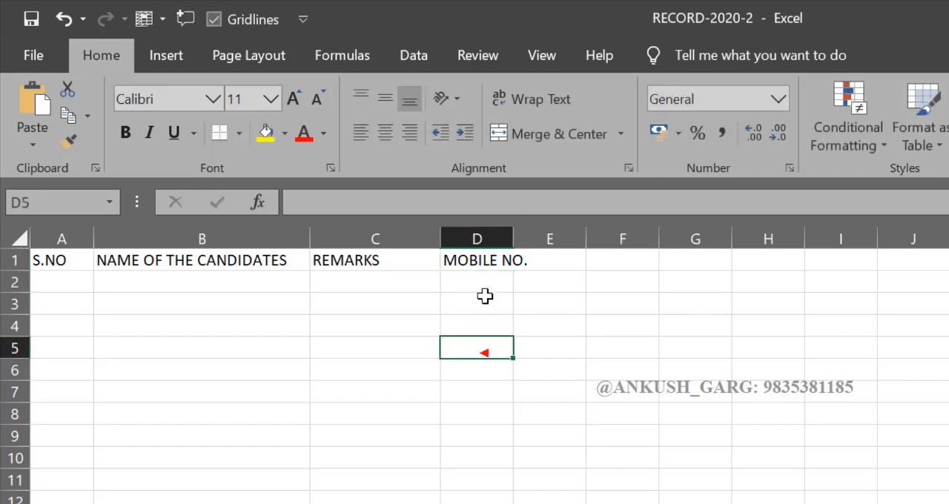
# Resize the four heading columns to uneven widths, widening columns A, C and D and narrowing column B below its heading
pyautogui.moveTo(513, 238); pyautogui.dragTo(577, 243)
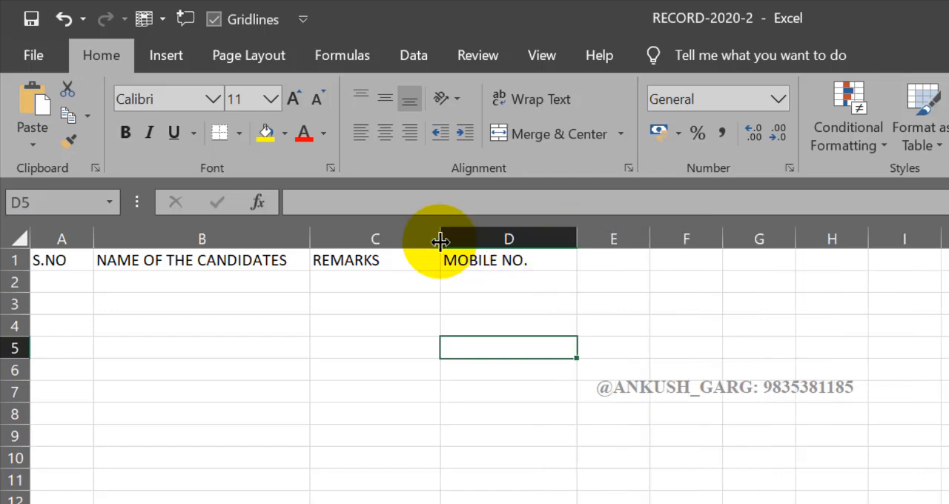
pyautogui.moveTo(440, 242); pyautogui.dragTo(453, 242)
pyautogui.moveTo(311, 238); pyautogui.dragTo(324, 238)
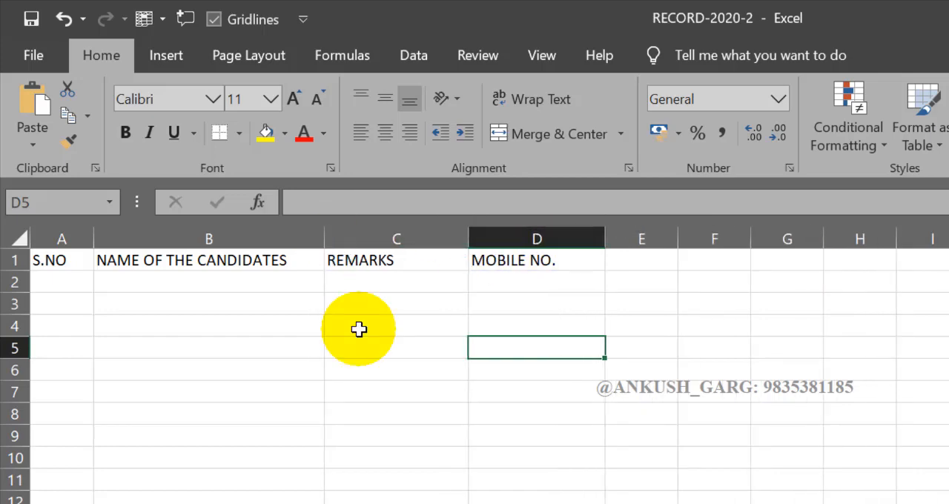
pyautogui.moveTo(94, 239); pyautogui.dragTo(144, 278)
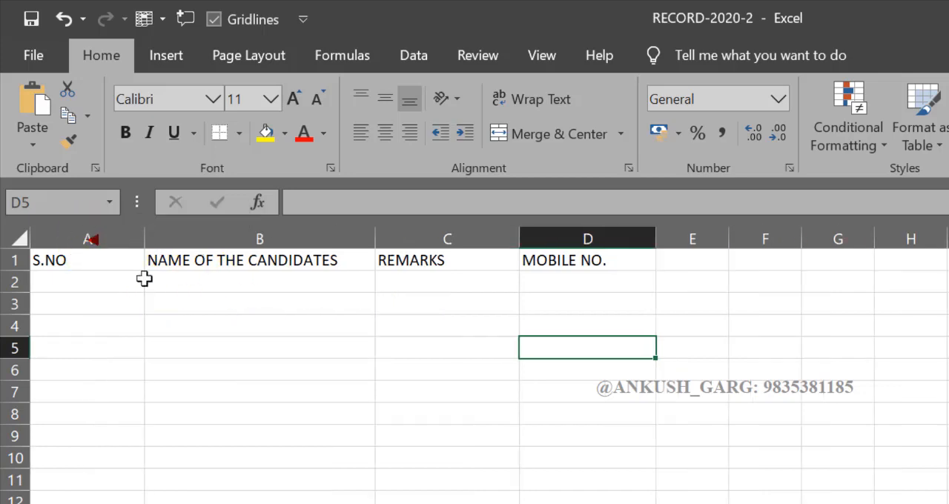
pyautogui.moveTo(374, 239); pyautogui.dragTo(299, 239)
pyautogui.moveTo(443, 238); pyautogui.dragTo(608, 239)
pyautogui.moveTo(742, 236); pyautogui.dragTo(877, 237)
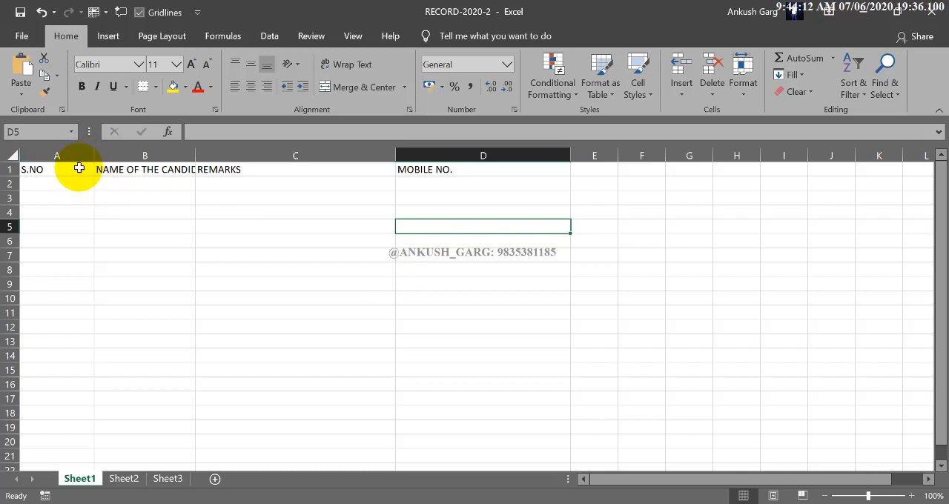
# AutoFit the widths of columns A to D to their headings, using the selected range A1:D17
pyautogui.moveTo(80, 169); pyautogui.dragTo(423, 172)
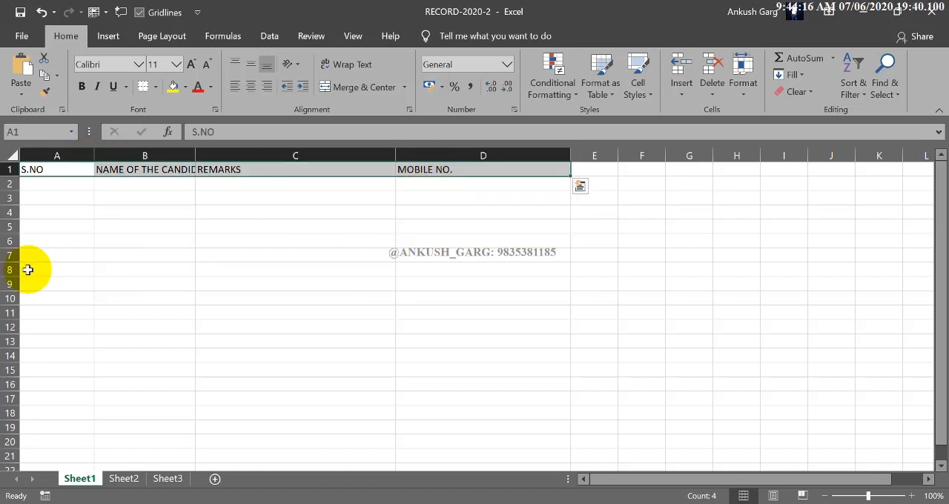
pyautogui.moveTo(53, 200); pyautogui.dragTo(61, 326)
pyautogui.moveTo(168, 213); pyautogui.dragTo(171, 298)
pyautogui.moveTo(83, 172); pyautogui.dragTo(470, 399)
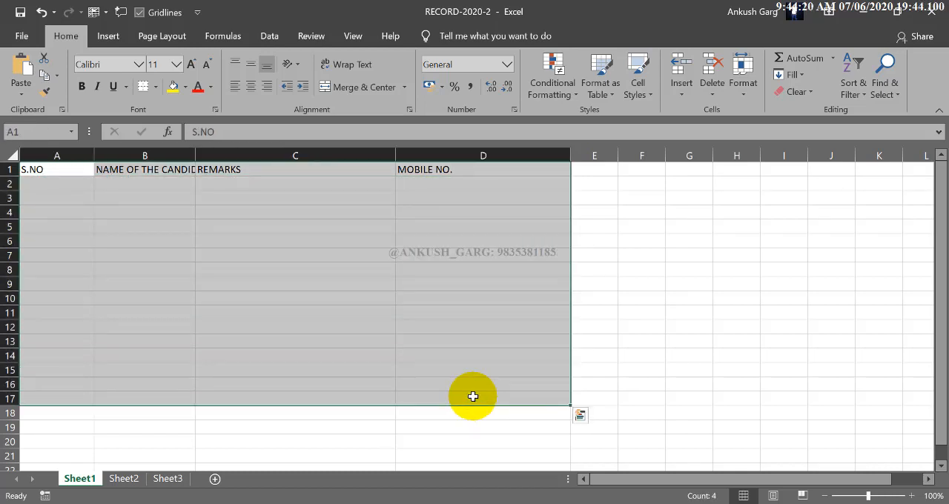
pyautogui.click(745, 83)
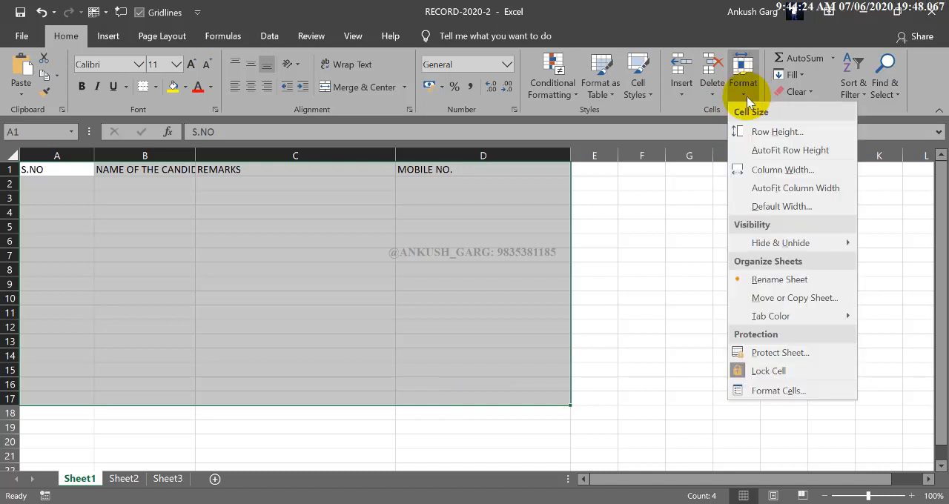
pyautogui.click(790, 188)
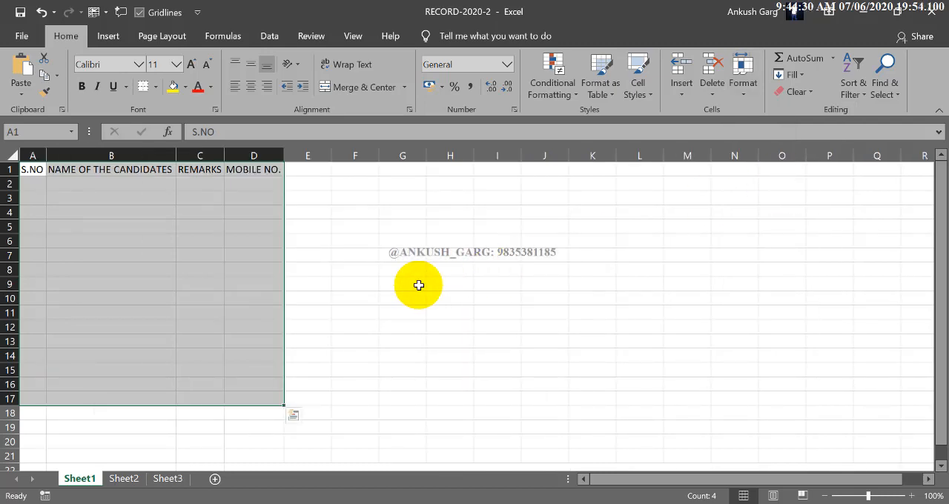
pyautogui.click(419, 285)
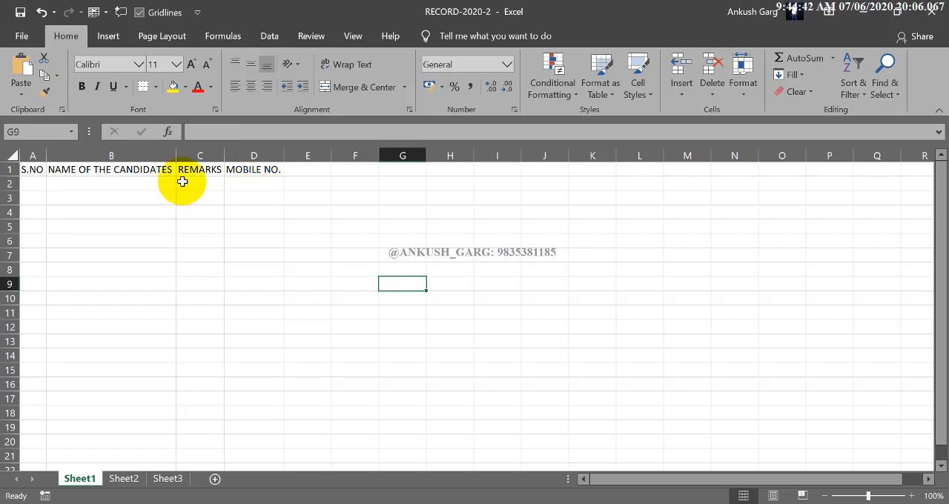
pyautogui.moveTo(32, 170)
pyautogui.mouseDown()
pyautogui.moveTo(242, 227)
pyautogui.moveTo(251, 393)
pyautogui.mouseUp()
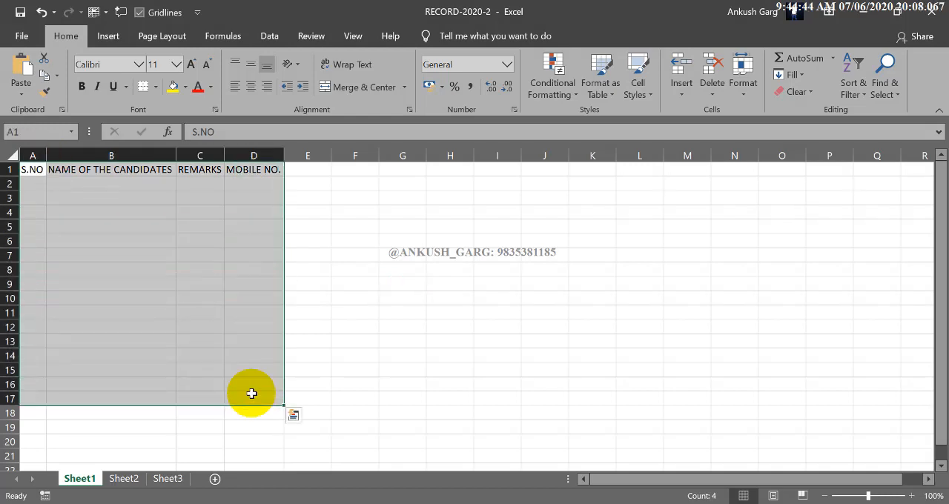
pyautogui.click(748, 88)
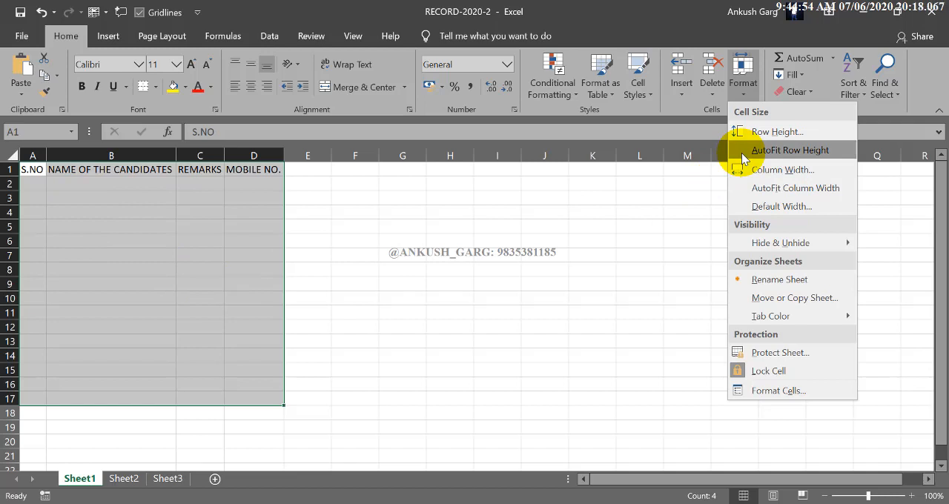
pyautogui.click(135, 266)
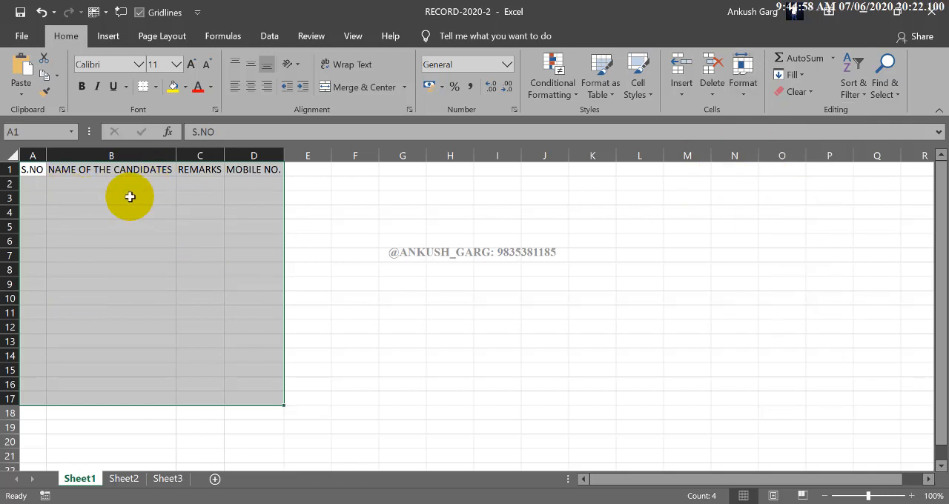
pyautogui.click(180, 223)
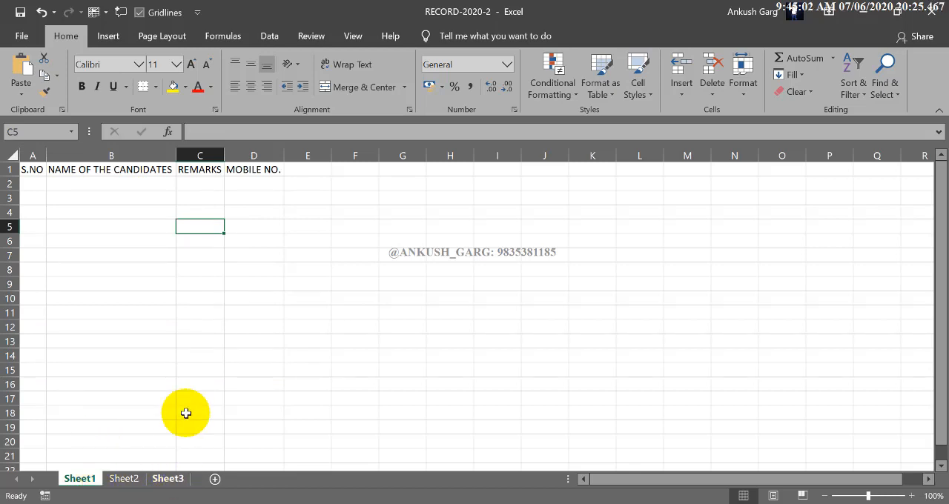
pyautogui.click(290, 198)
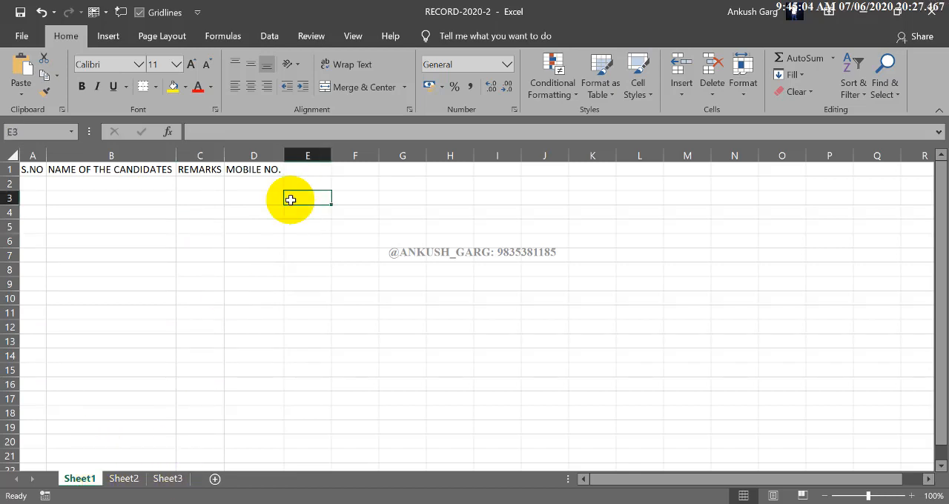
pyautogui.click(361, 213)
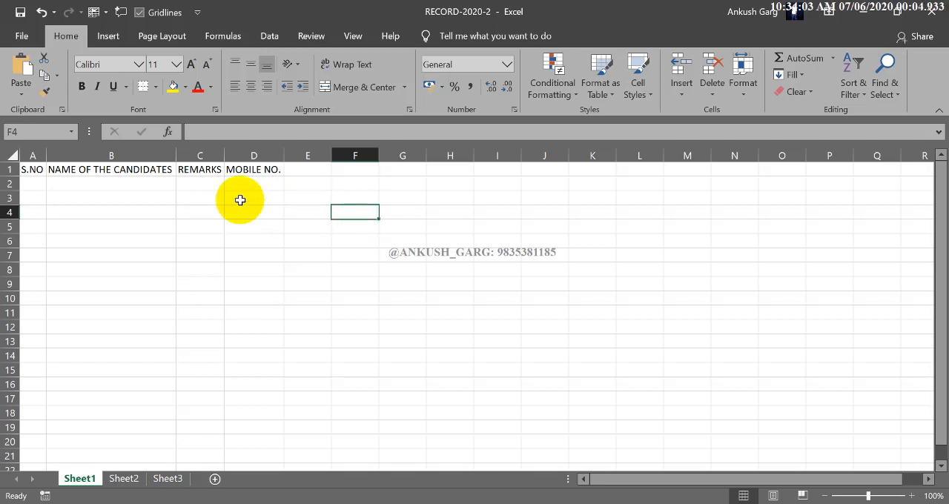
# Edit the heading in cell B1 to read CANDIDATES NAME'S, removing the words NAME OF THE
pyautogui.click(141, 169)
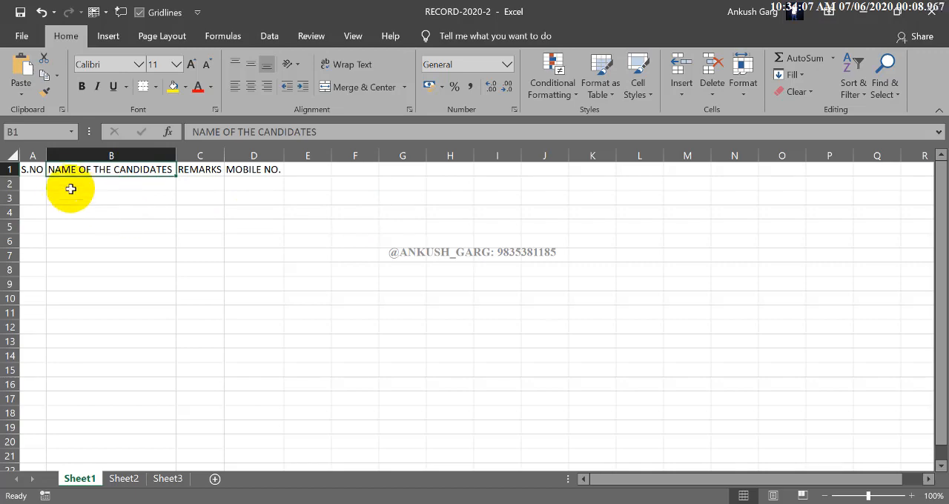
pyautogui.click(30, 170)
pyautogui.click(111, 221)
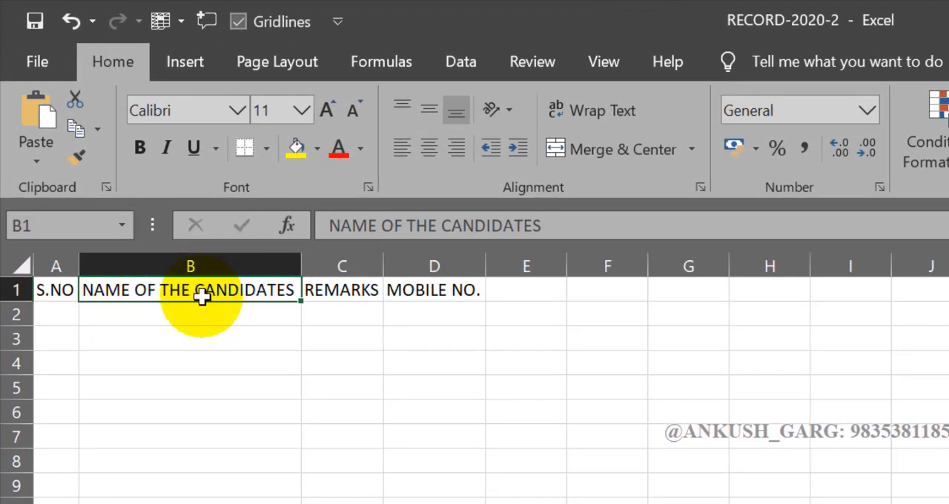
pyautogui.click(568, 226)
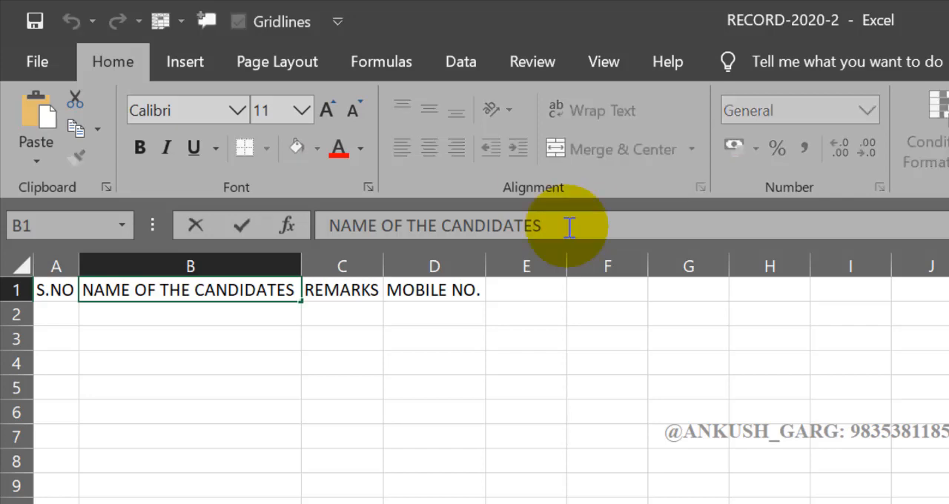
pyautogui.click(485, 220)
pyautogui.click(432, 222)
pyautogui.click(408, 224)
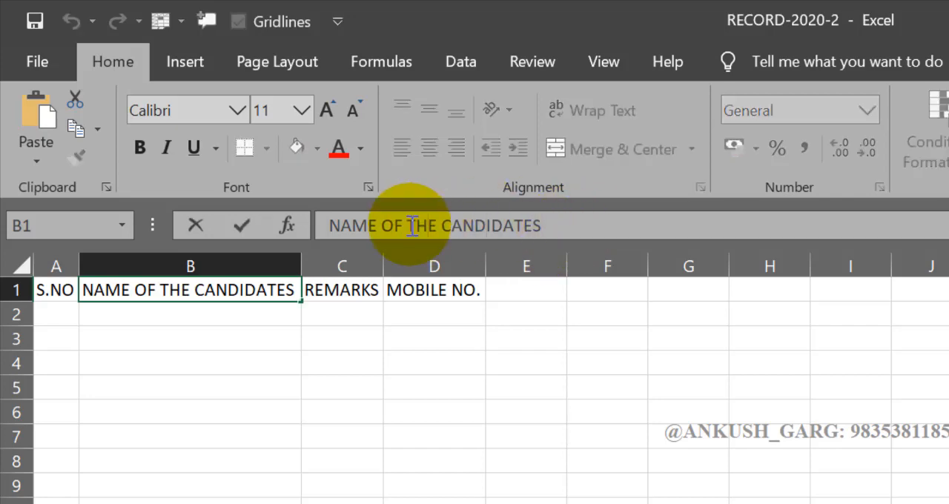
pyautogui.click(381, 224)
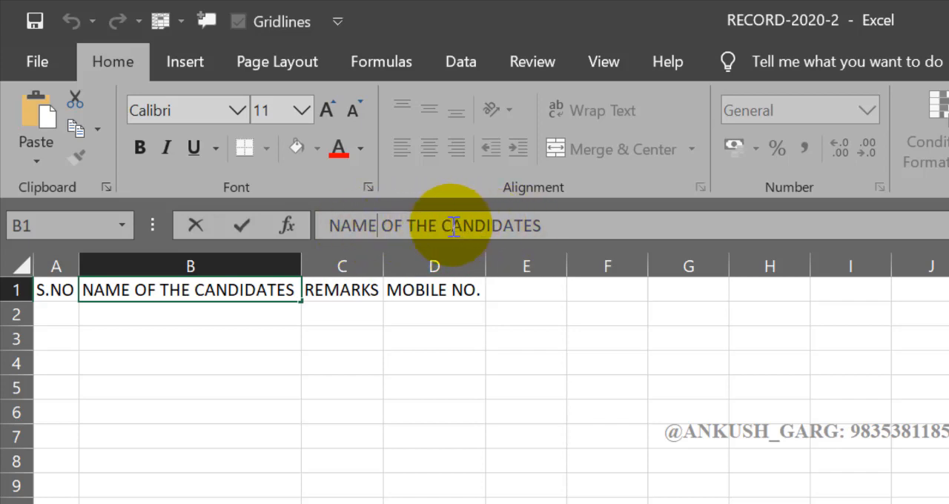
pyautogui.moveTo(442, 225); pyautogui.dragTo(424, 226)
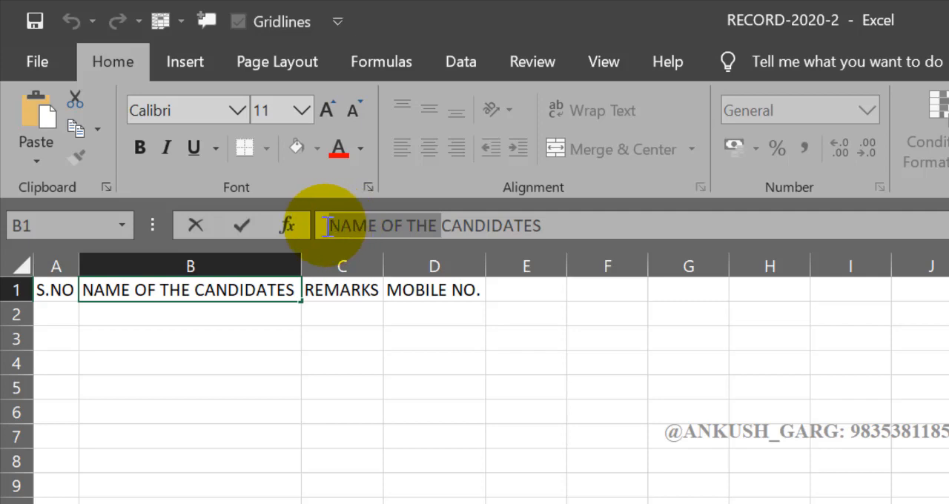
pyautogui.press('BackSpace')
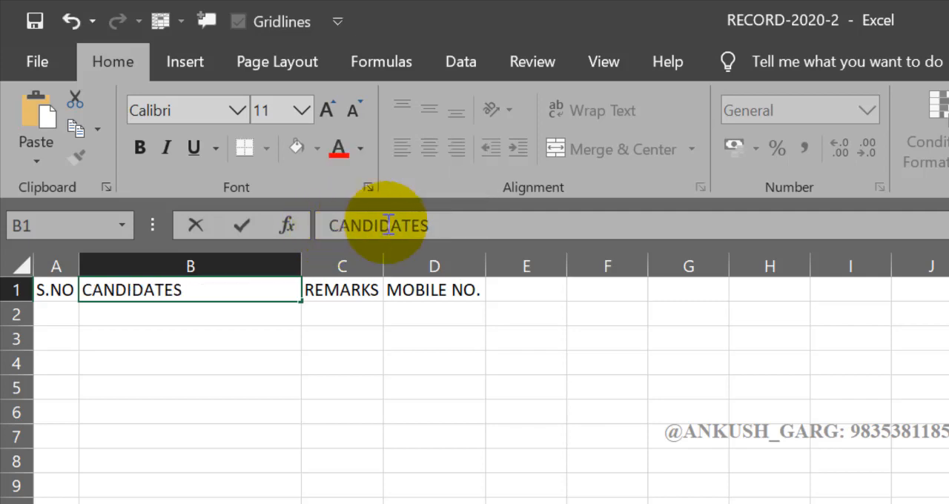
pyautogui.click(459, 224)
pyautogui.write('NA')
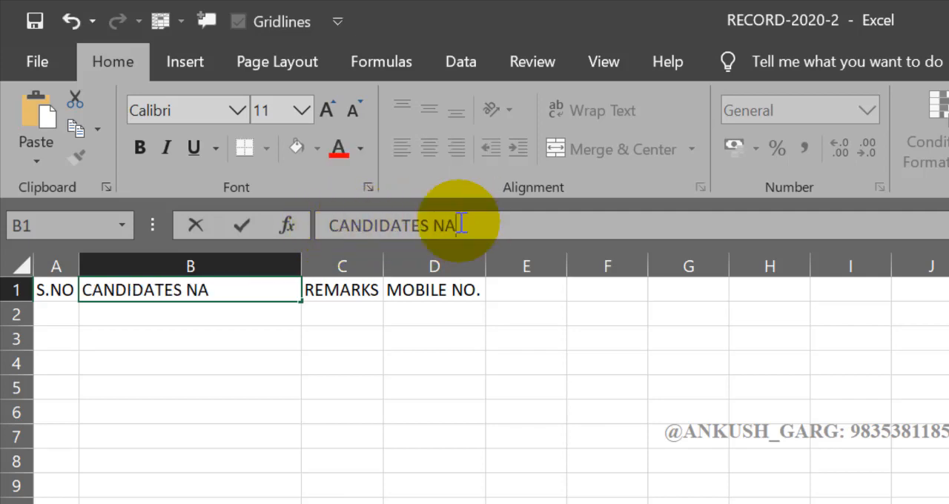
pyautogui.write("ME'S")
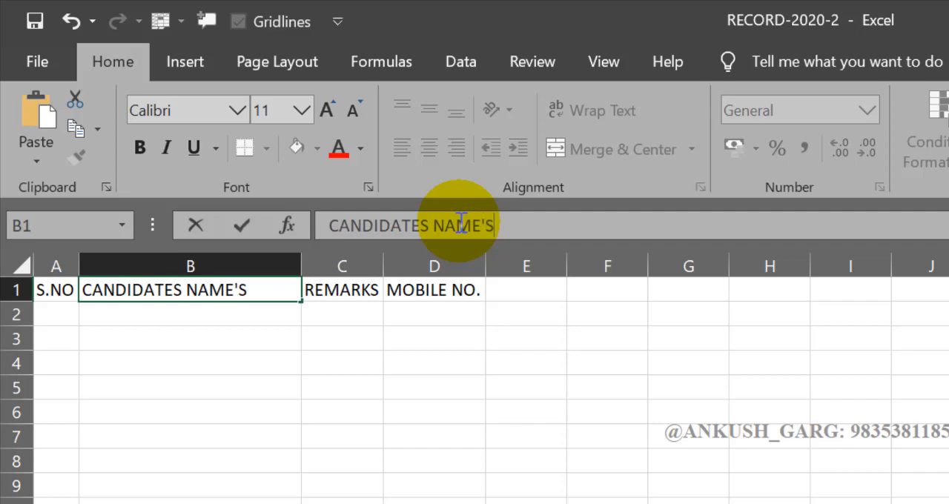
pyautogui.press('Return')
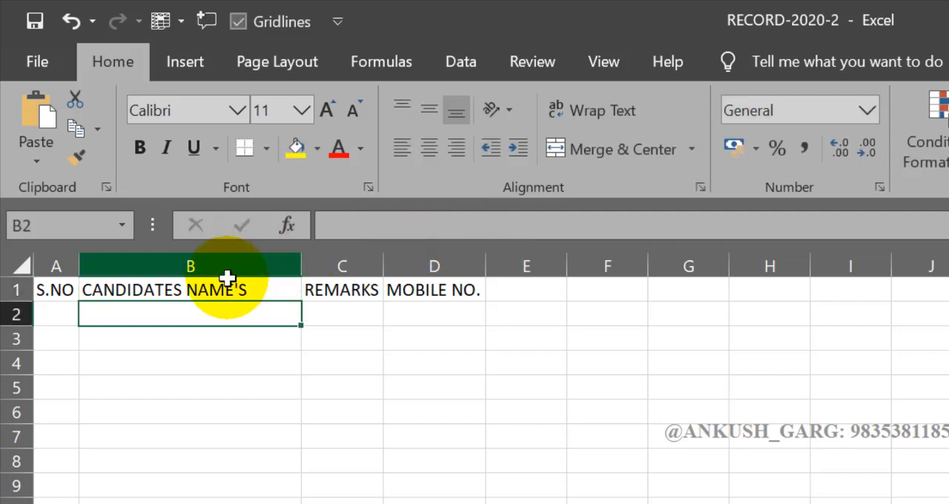
# Erase the MOBILE NO. heading from cell D1 in cell editing mode and undo the deletion
pyautogui.click(445, 290)
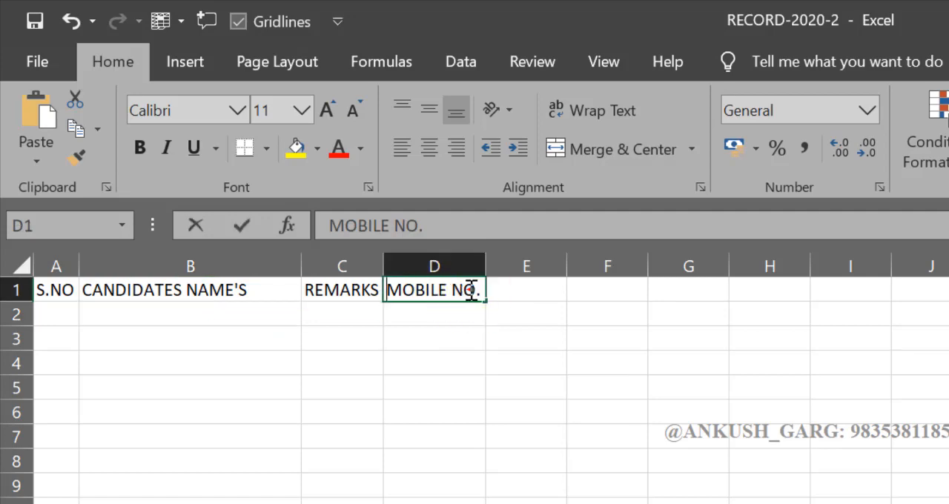
pyautogui.doubleClick(469, 291)
pyautogui.click(446, 288)
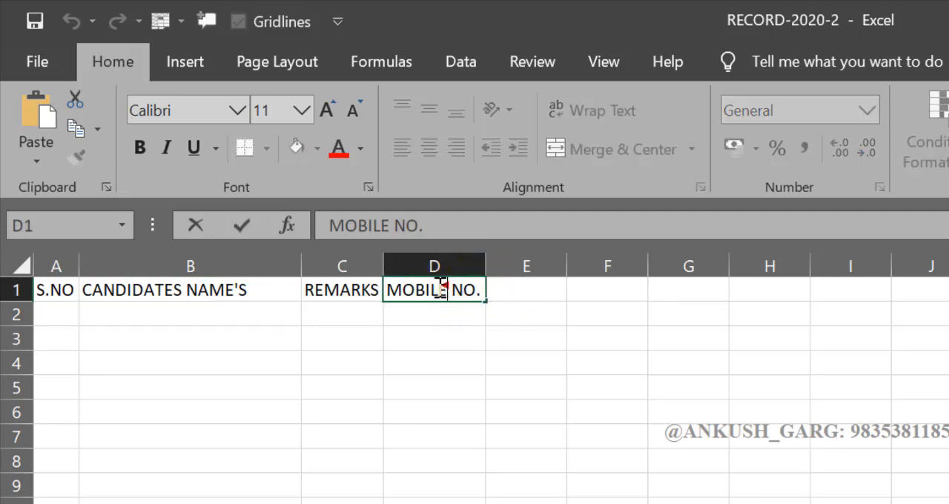
pyautogui.click(419, 289)
pyautogui.click(479, 290)
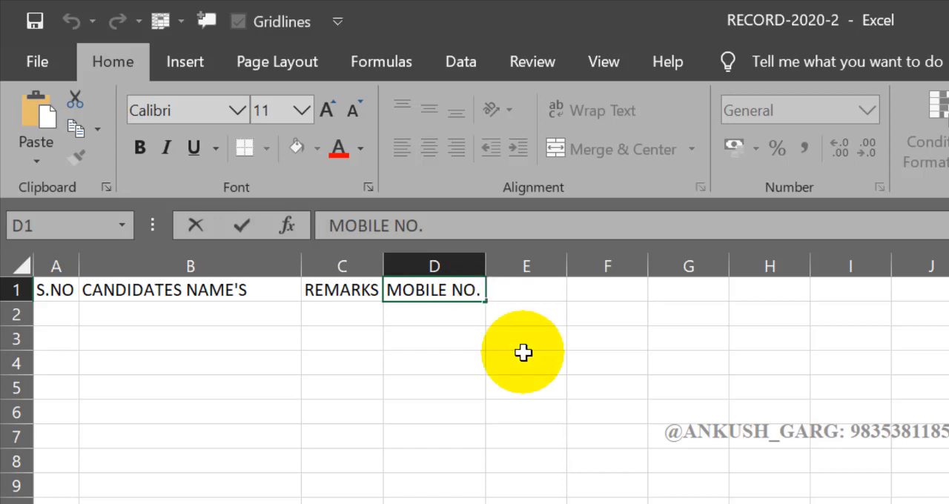
pyautogui.press('BackSpace')
pyautogui.press('BackSpace')
pyautogui.press('BackSpace')
pyautogui.press('BackSpace')
pyautogui.press('BackSpace')
pyautogui.press('BackSpace')
pyautogui.press('BackSpace')
pyautogui.press('BackSpace')
pyautogui.press('BackSpace')
pyautogui.press('BackSpace')
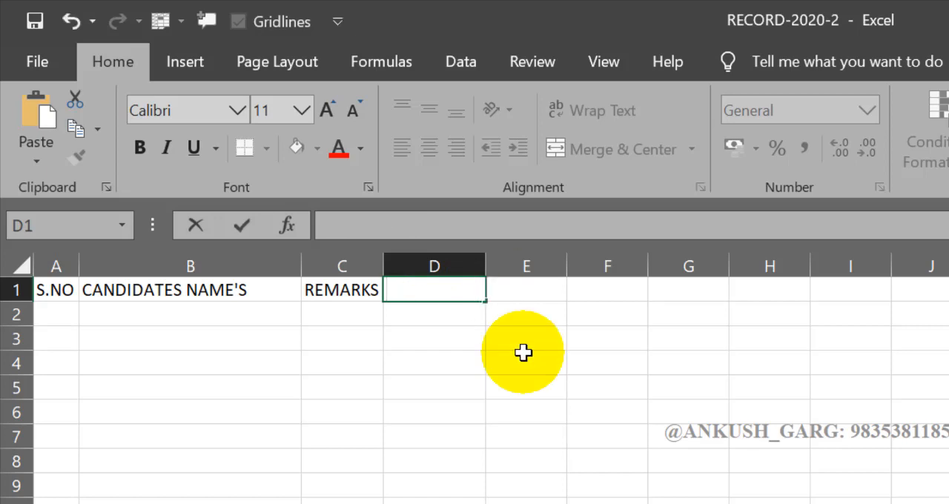
pyautogui.click(523, 353)
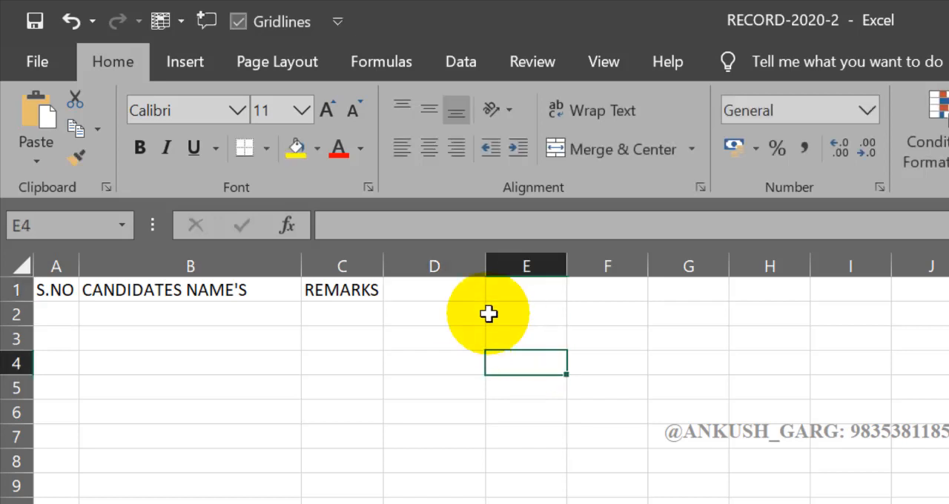
pyautogui.hotkey('ctrl', 'z')
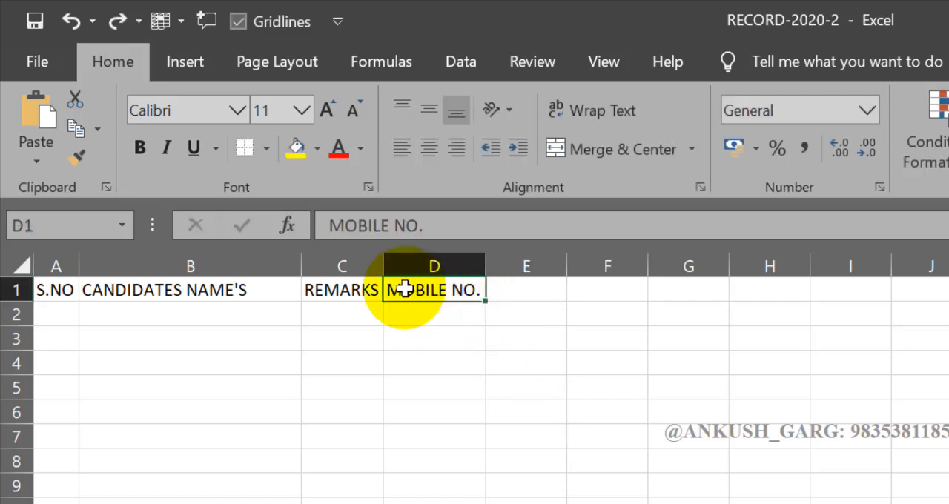
pyautogui.click(457, 367)
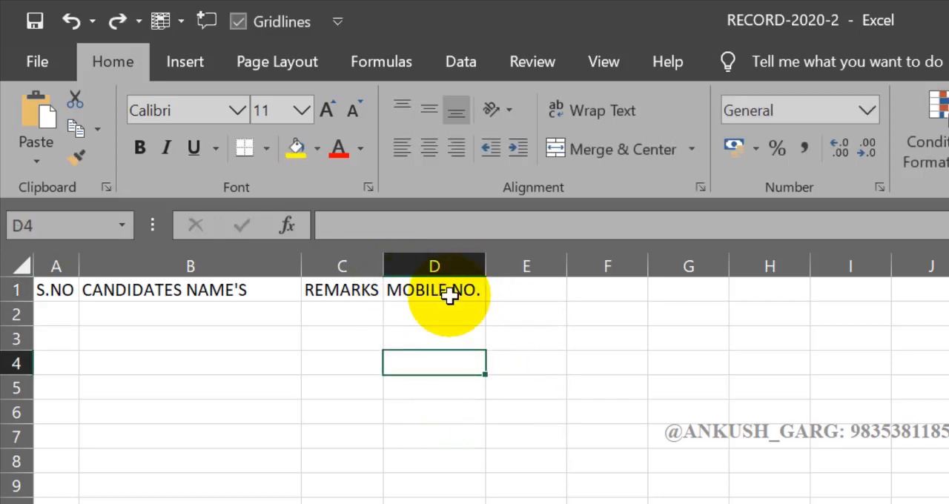
# Replace the heading in cell D1 with CONTACT NO. and widen column D well beyond the text
pyautogui.click(449, 292)
pyautogui.click(469, 374)
pyautogui.write('C')
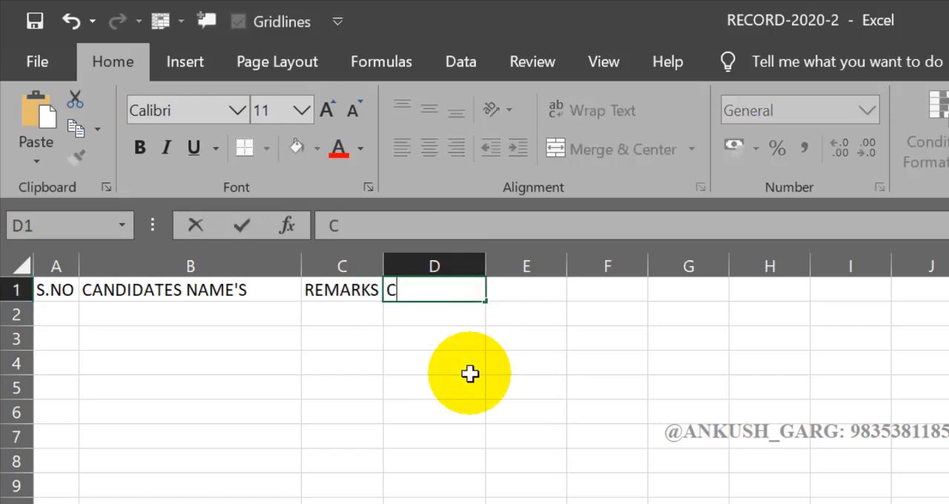
pyautogui.write('ONTACT NO.')
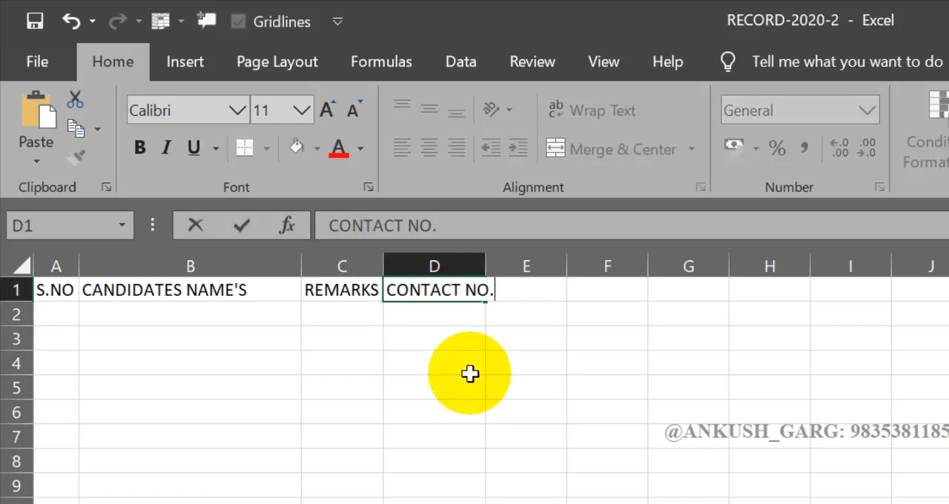
pyautogui.press('Return')
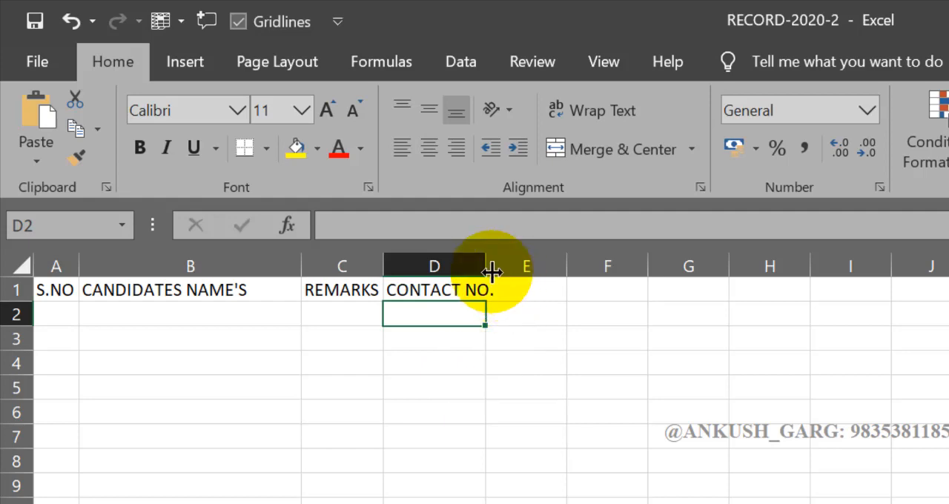
pyautogui.moveTo(487, 265); pyautogui.dragTo(517, 269)
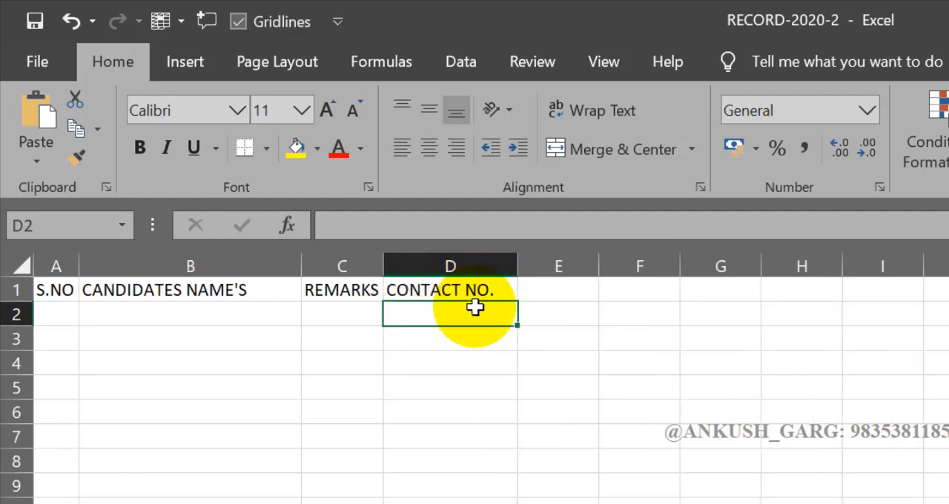
pyautogui.moveTo(518, 266); pyautogui.dragTo(598, 268)
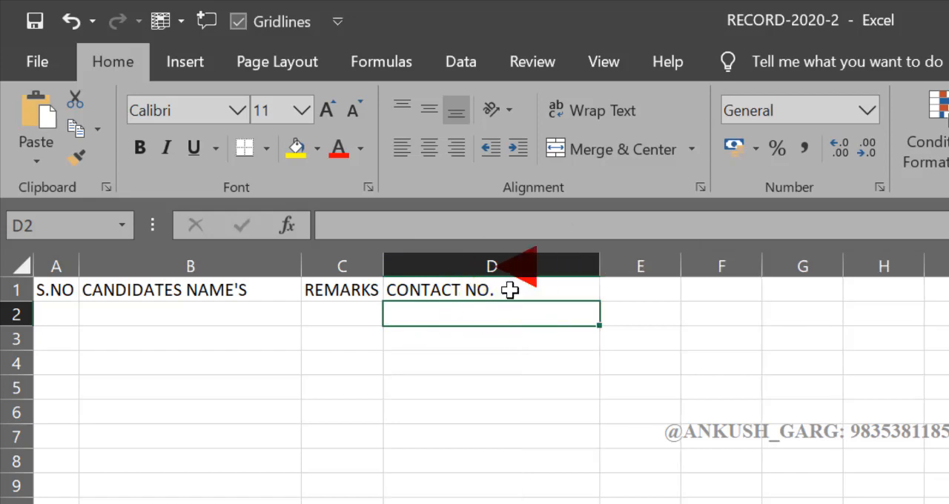
# Extend the heading in cell D1 to read CONTACT NO.(WHATSAPP), keeping the existing text
pyautogui.doubleClick(531, 290)
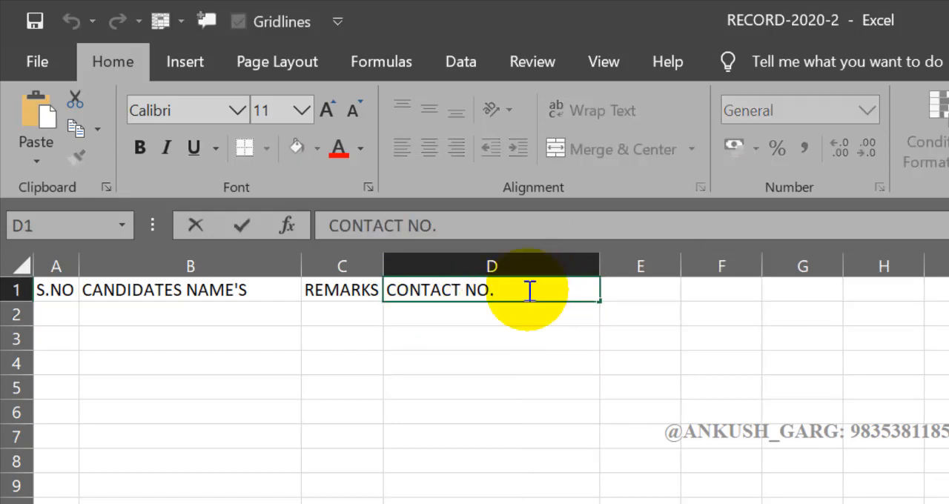
pyautogui.write('(W')
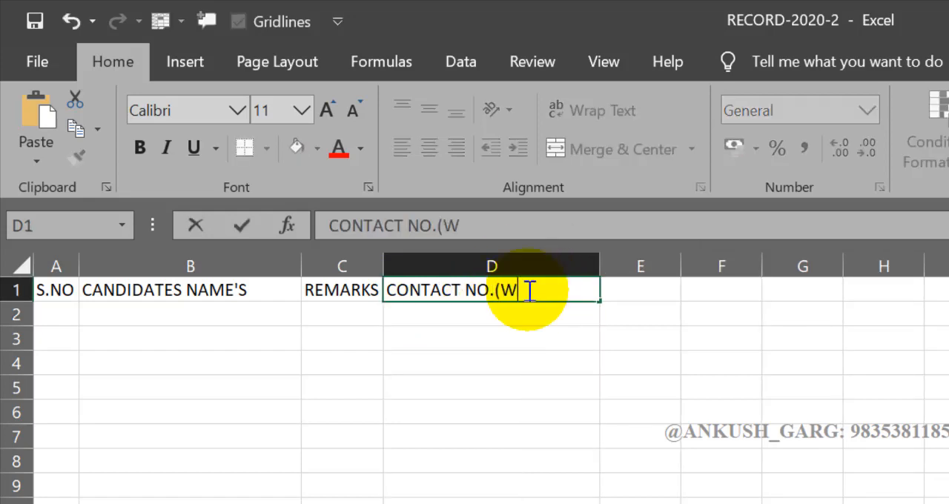
pyautogui.write('HATSAPP)')
pyautogui.press('Return')
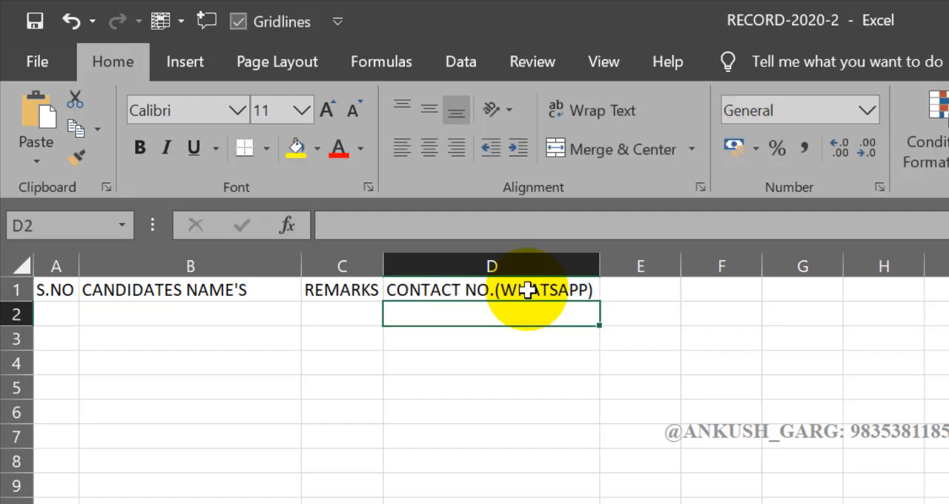
pyautogui.click(566, 339)
pyautogui.click(554, 290)
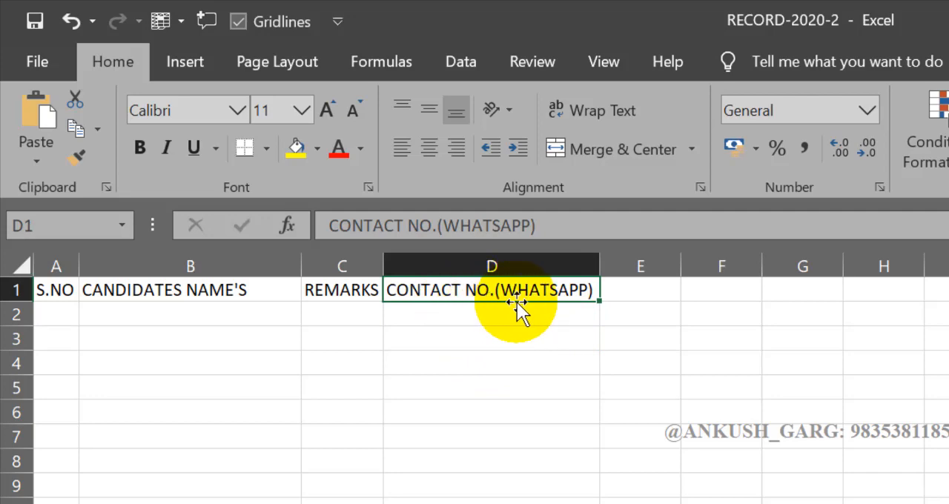
# Replace the heading in cell C1 with REVIEW and widen column C well beyond the text
pyautogui.click(223, 290)
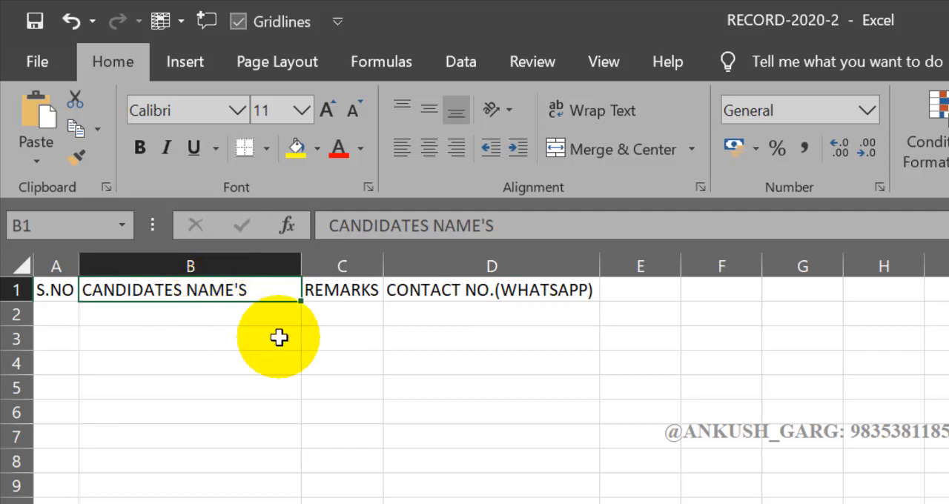
pyautogui.click(360, 291)
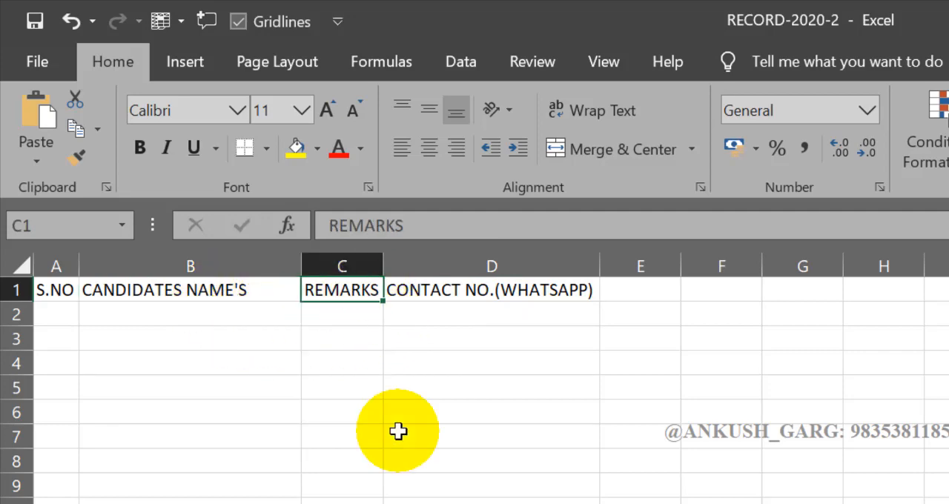
pyautogui.write('REVIEW')
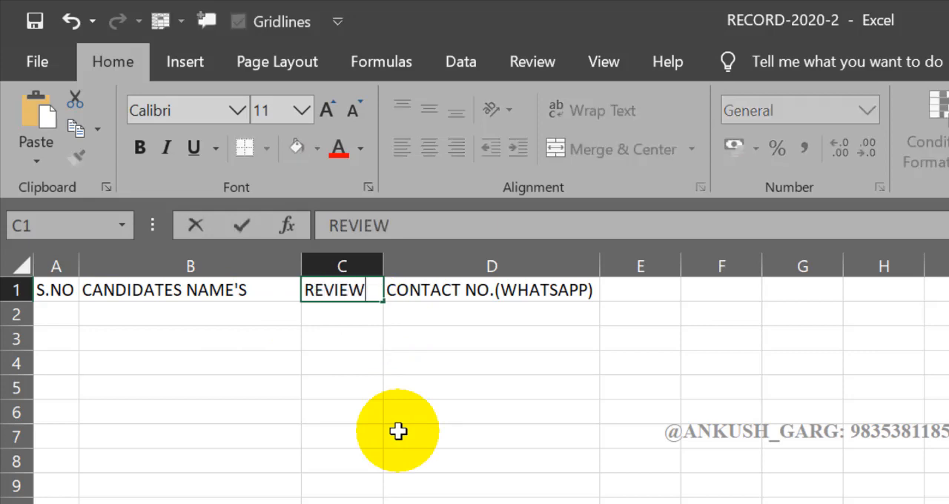
pyautogui.press('Return')
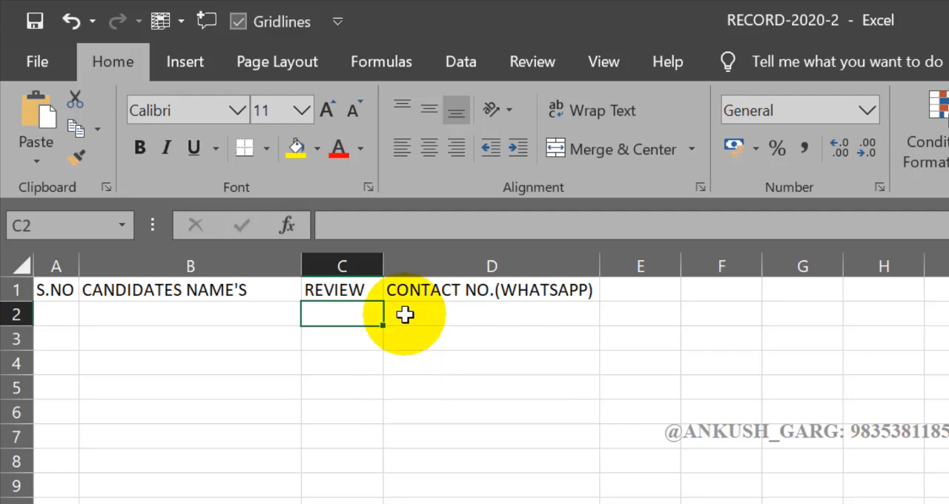
pyautogui.moveTo(382, 266); pyautogui.dragTo(493, 266)
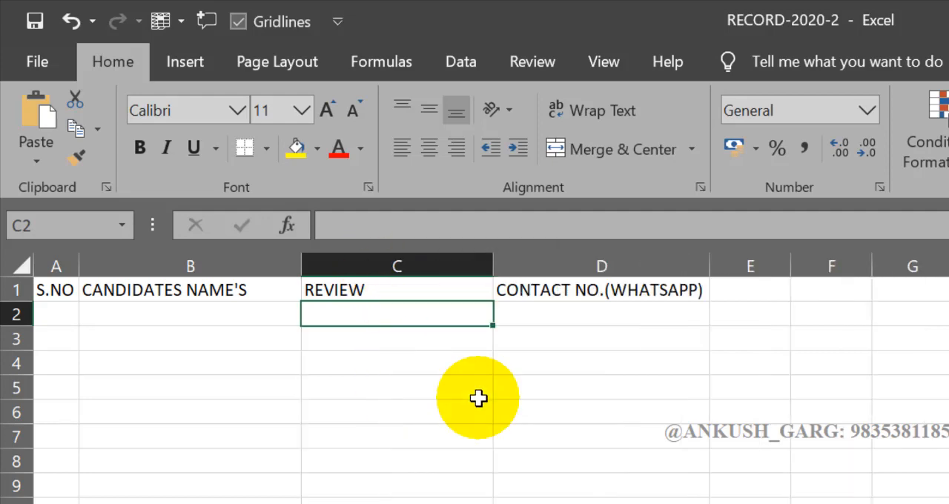
# Open the REVIEW heading in C1 for editing, once in the cell and once in the formula bar, leaving each without changes
pyautogui.doubleClick(450, 292)
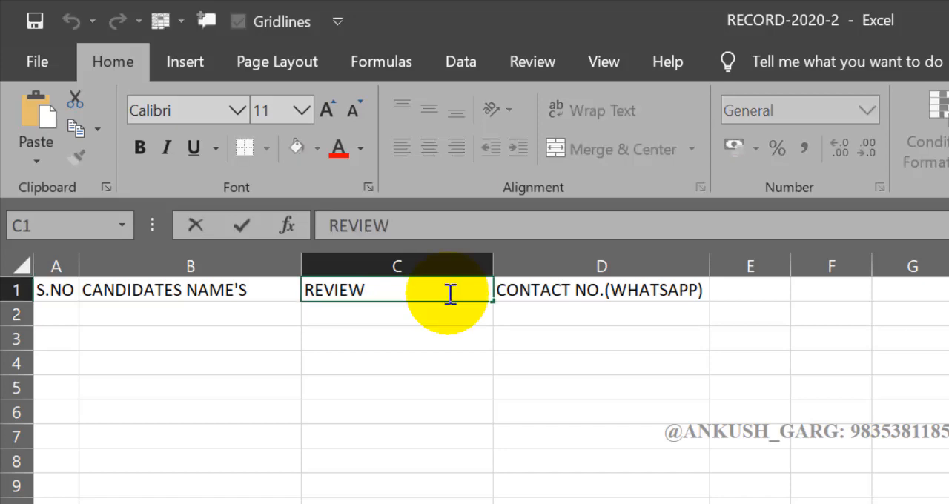
pyautogui.click(440, 308)
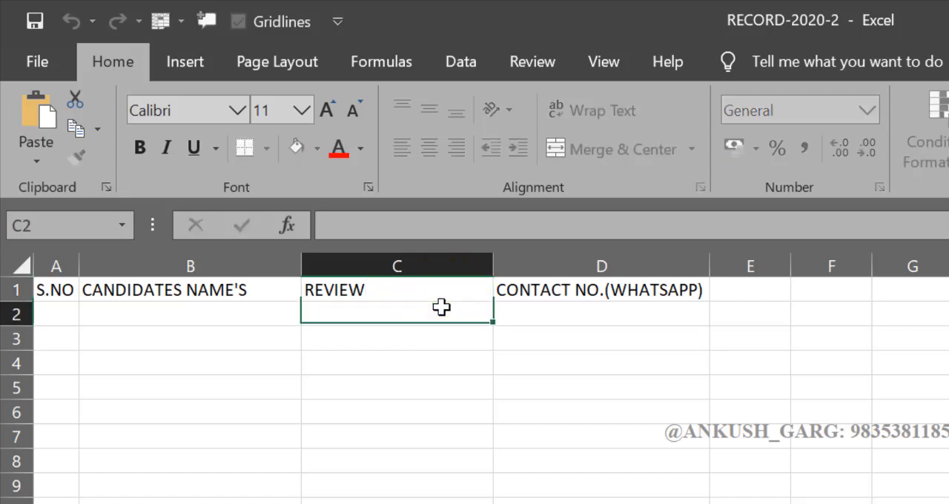
pyautogui.click(406, 284)
pyautogui.click(419, 225)
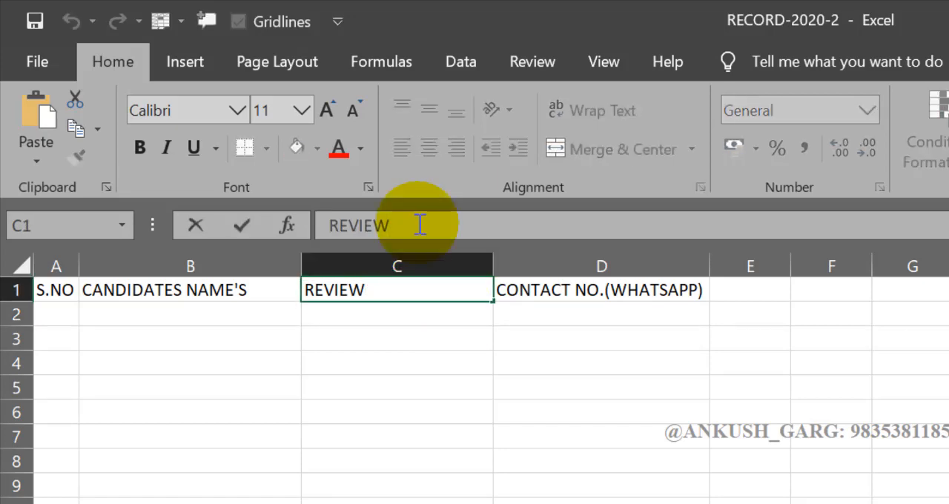
pyautogui.click(391, 332)
# Open the CANDIDATES NAME'S heading in cell B1 for in-cell editing and leave it without changing the text
pyautogui.click(277, 294)
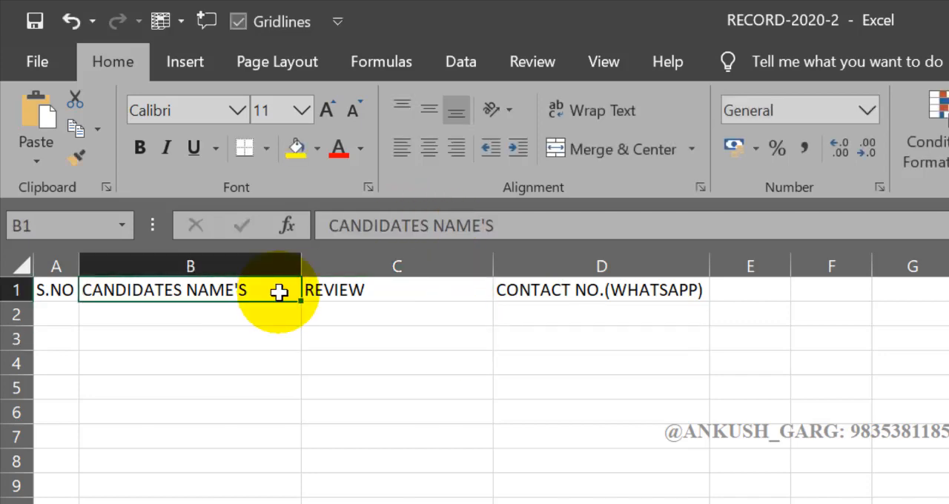
pyautogui.press('F2')
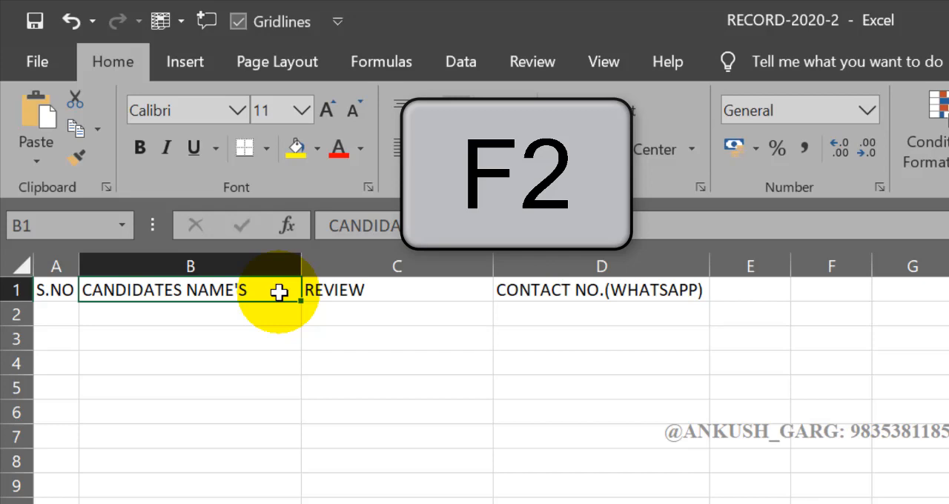
pyautogui.press('F2')
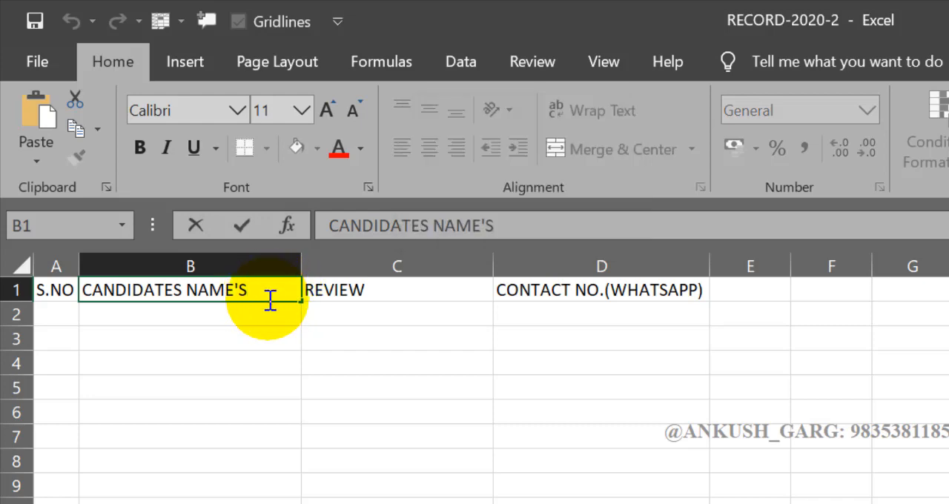
pyautogui.press('Return')
pyautogui.click(271, 287)
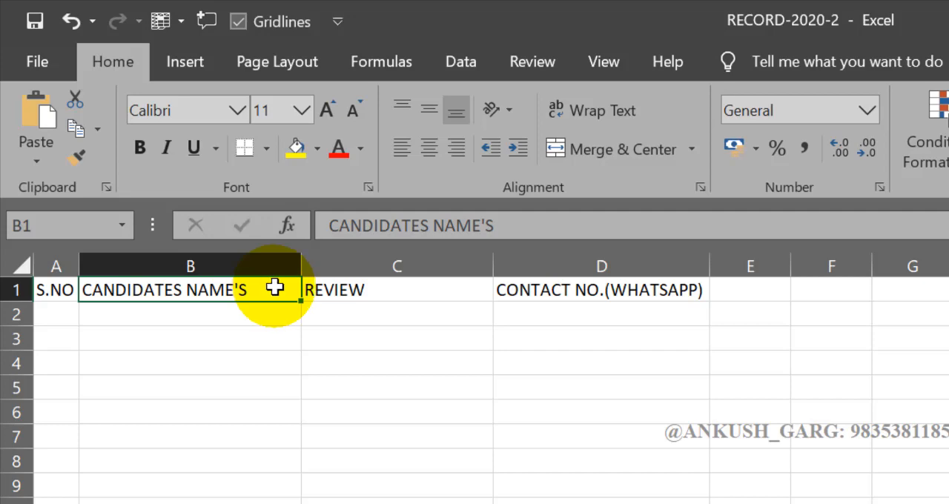
pyautogui.click(410, 298)
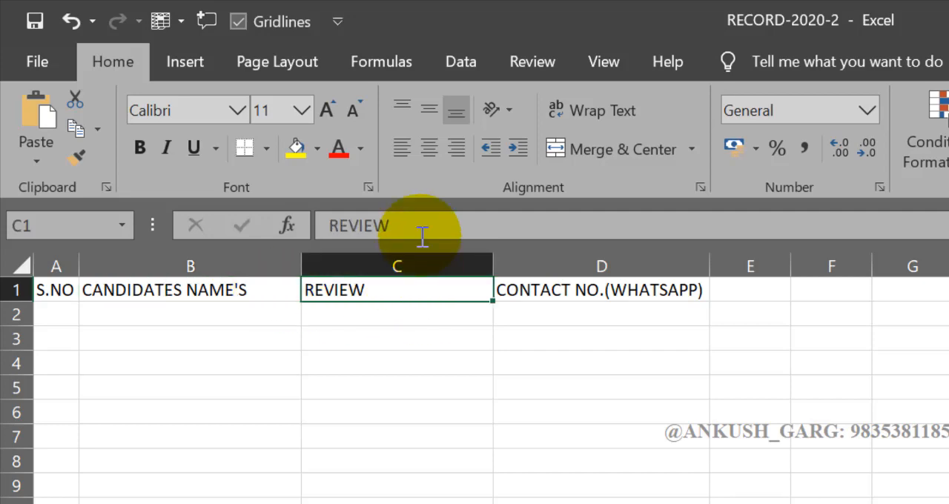
pyautogui.click(582, 344)
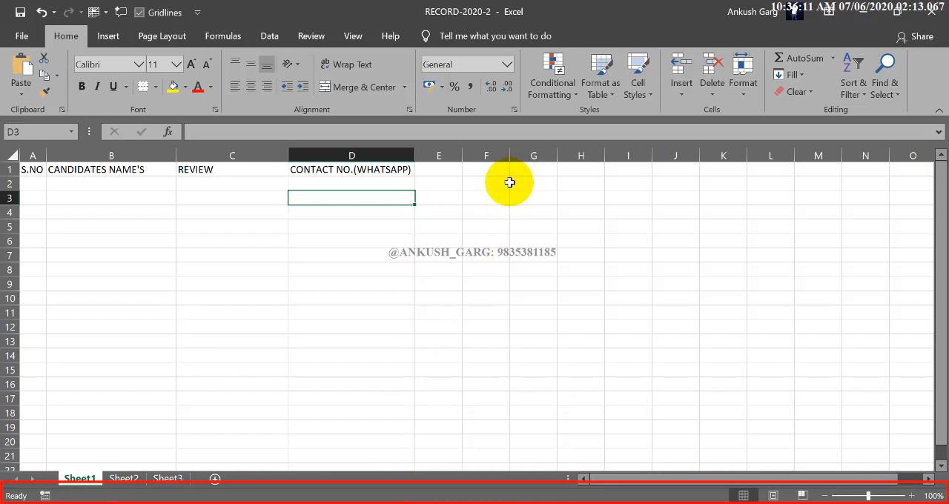
# Enter the numbers 45, 98 and 98 in cells G1 to G3
pyautogui.click(541, 171)
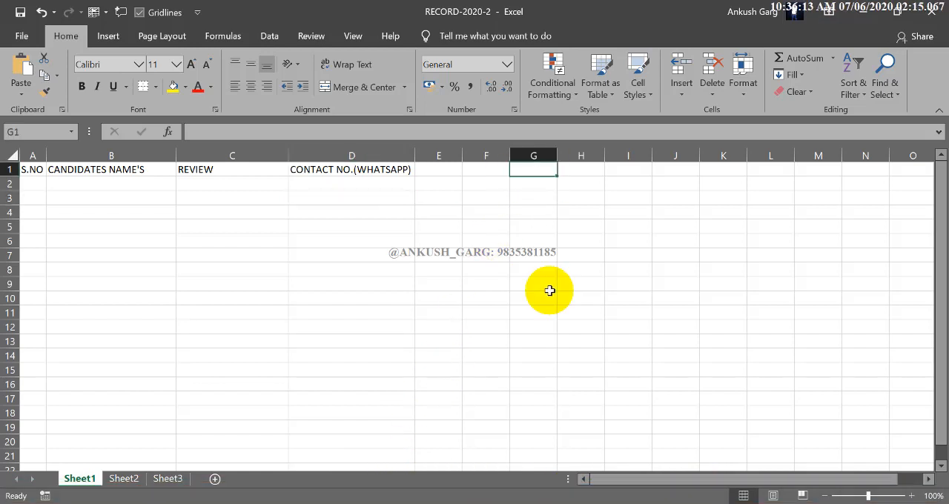
pyautogui.write('45')
pyautogui.press('Return')
pyautogui.write('98')
pyautogui.press('Return')
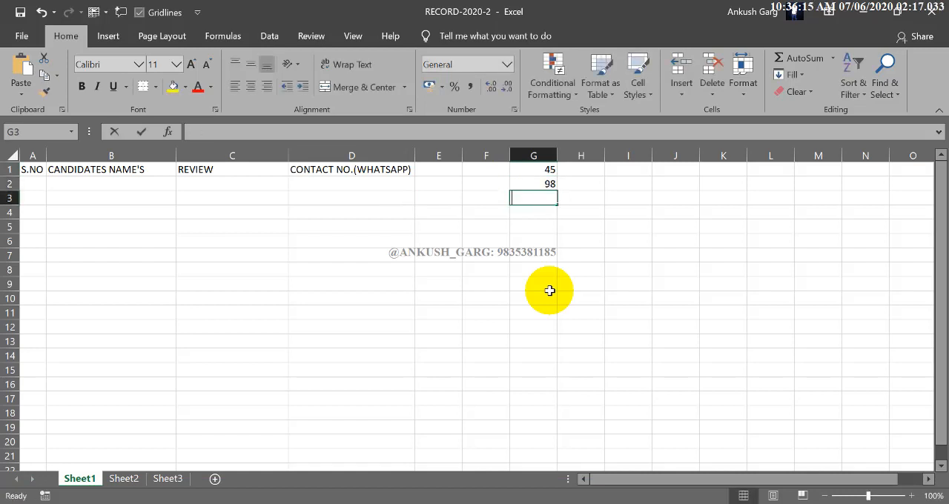
pyautogui.write('98')
pyautogui.hotkey('ctrl', 'Return')
pyautogui.press('Return')
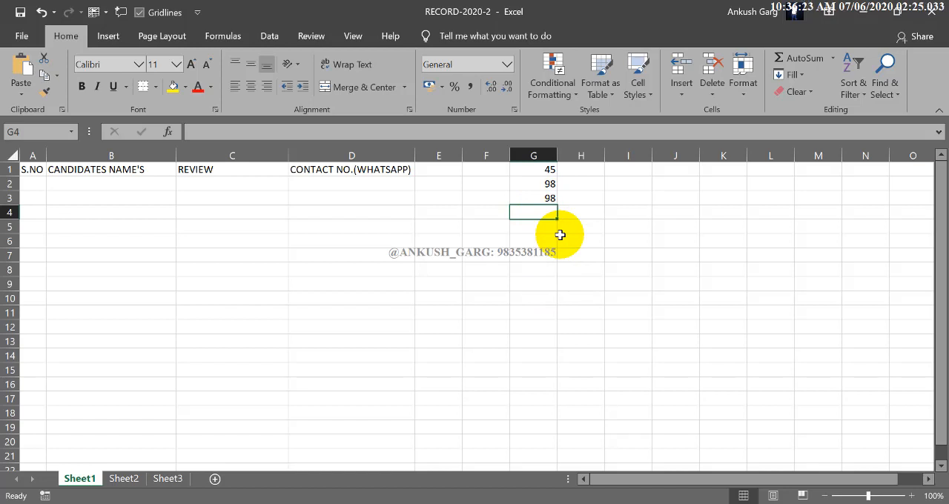
# Examine the sum and average of the numbers in G1:G3 on the status bar
pyautogui.moveTo(544, 170); pyautogui.dragTo(537, 195)
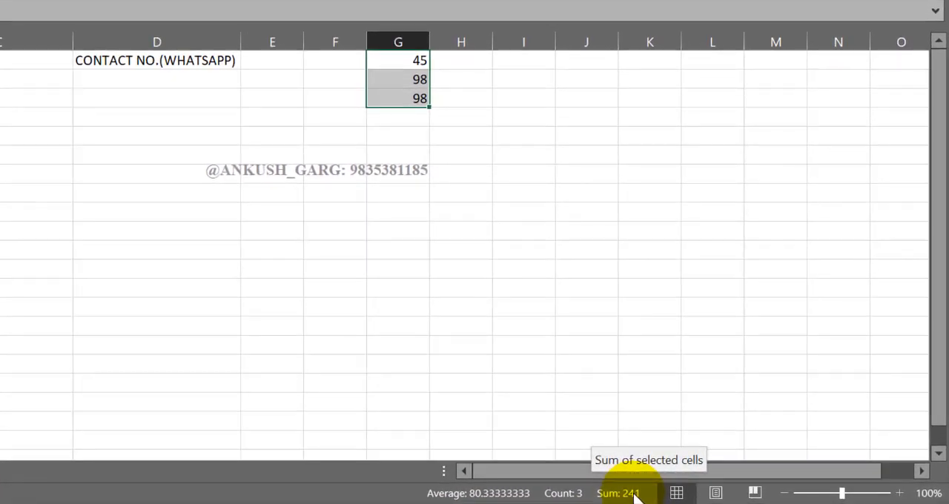
pyautogui.click(461, 117)
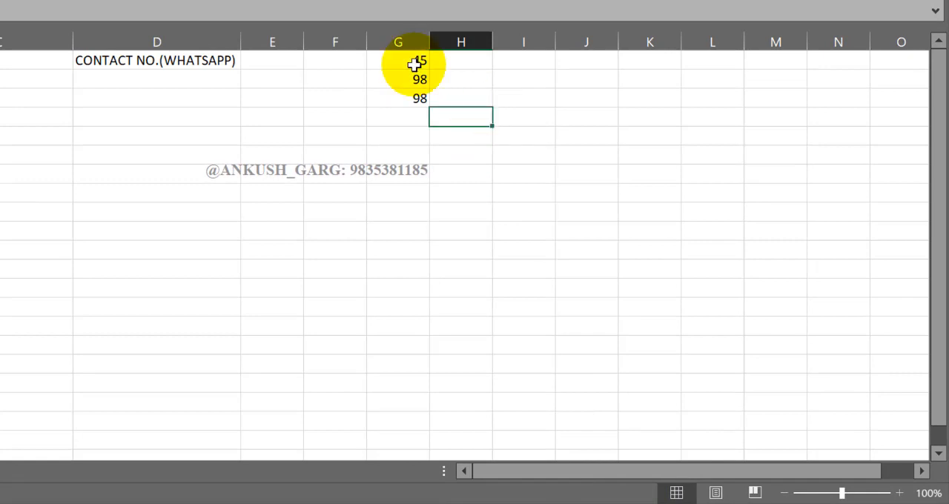
pyautogui.moveTo(413, 66); pyautogui.dragTo(413, 91)
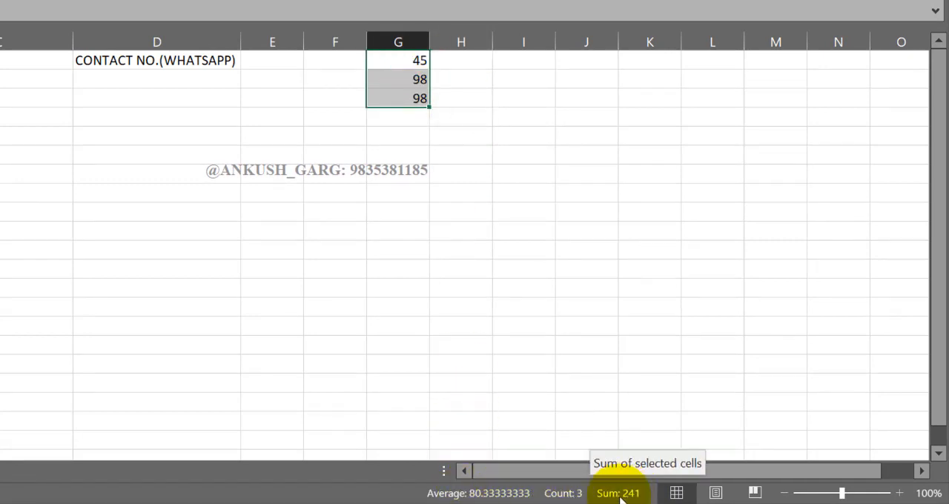
pyautogui.click(480, 211)
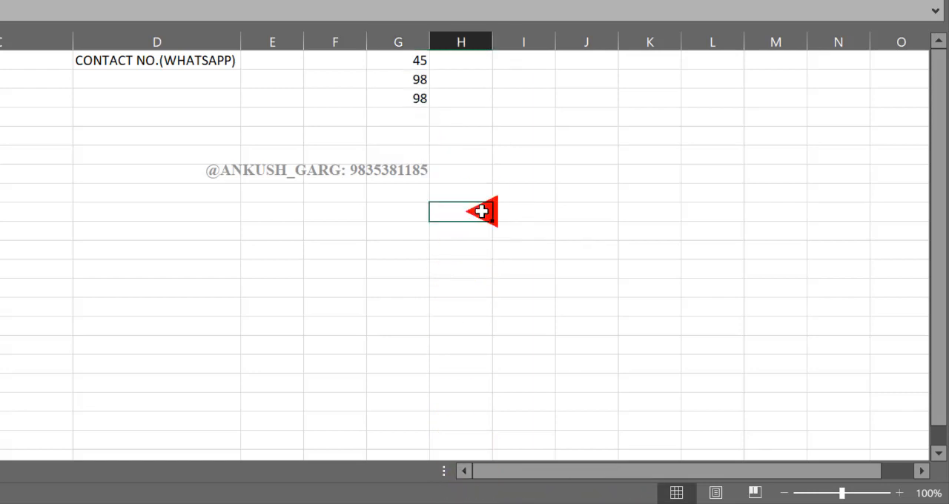
pyautogui.moveTo(423, 59); pyautogui.dragTo(420, 94)
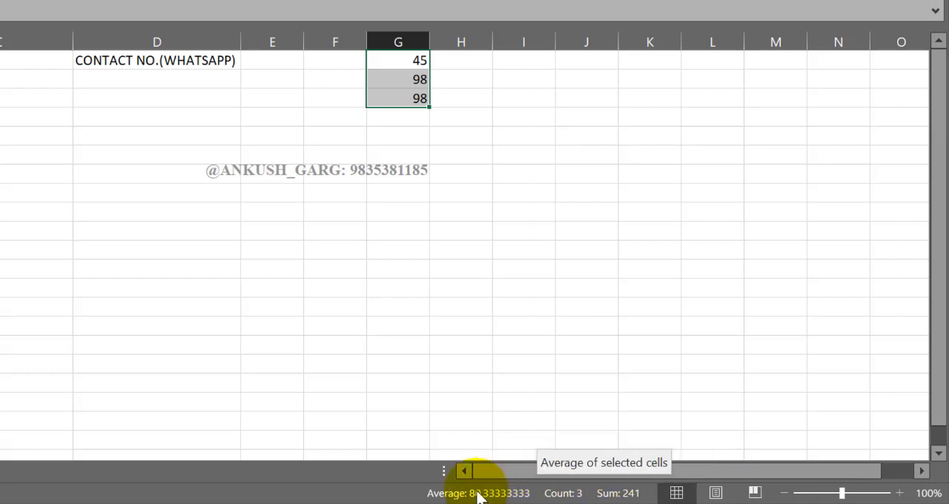
# Add the Maximum and Minimum of the selected cells G1:G3 to the status bar
pyautogui.rightClick(430, 495)
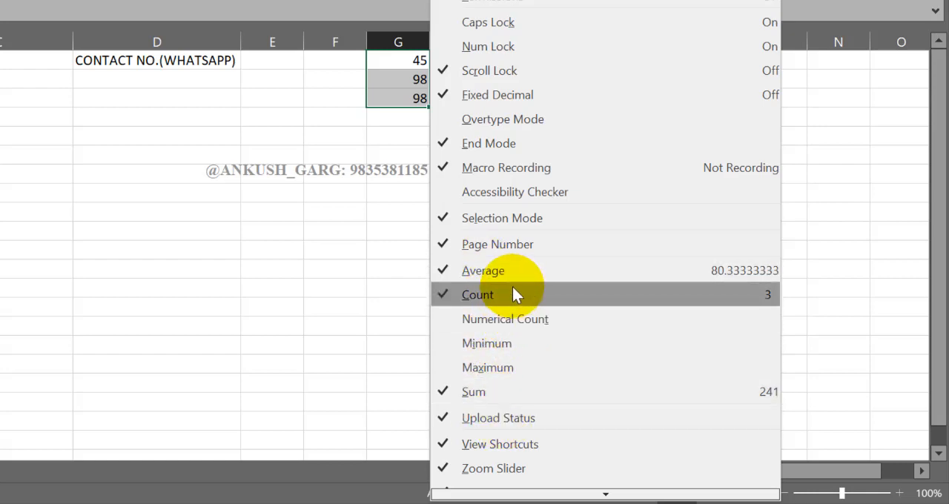
pyautogui.click(498, 368)
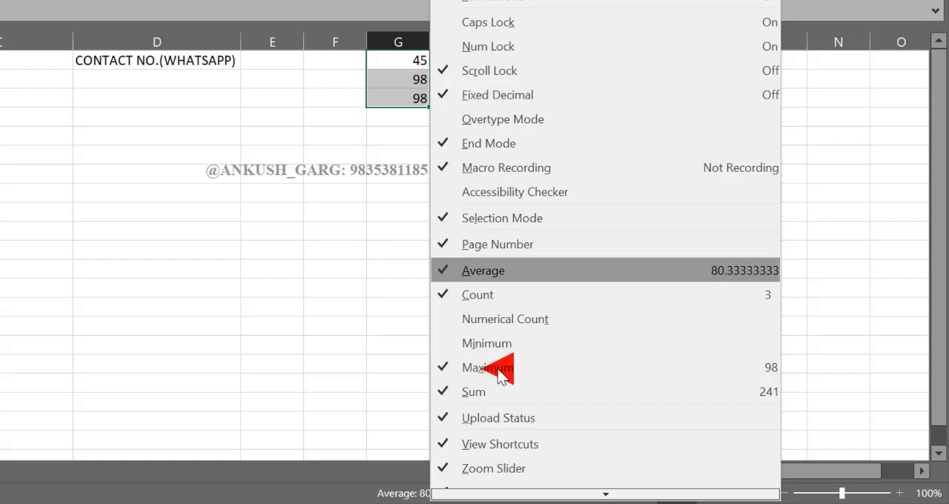
pyautogui.click(489, 345)
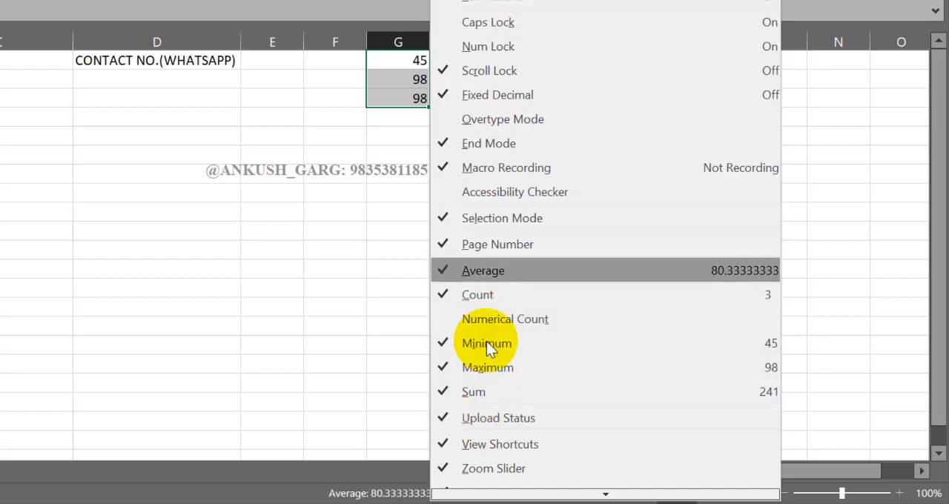
pyautogui.click(335, 395)
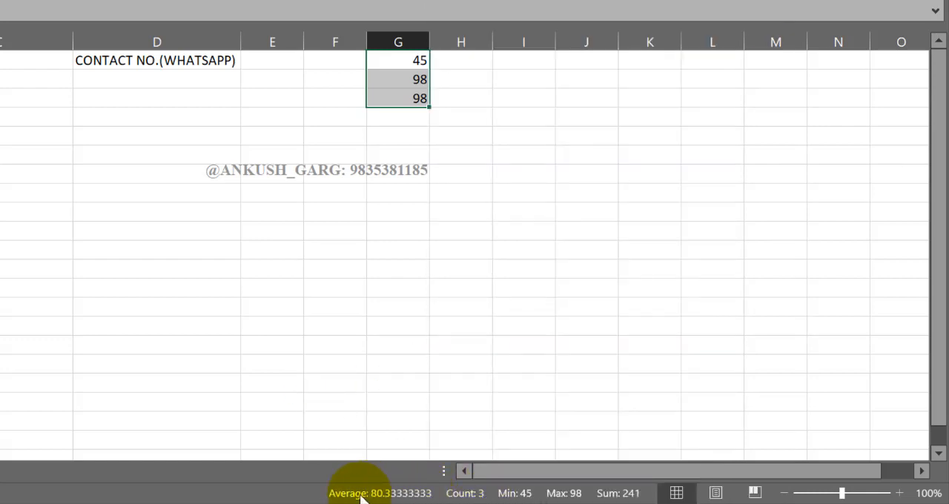